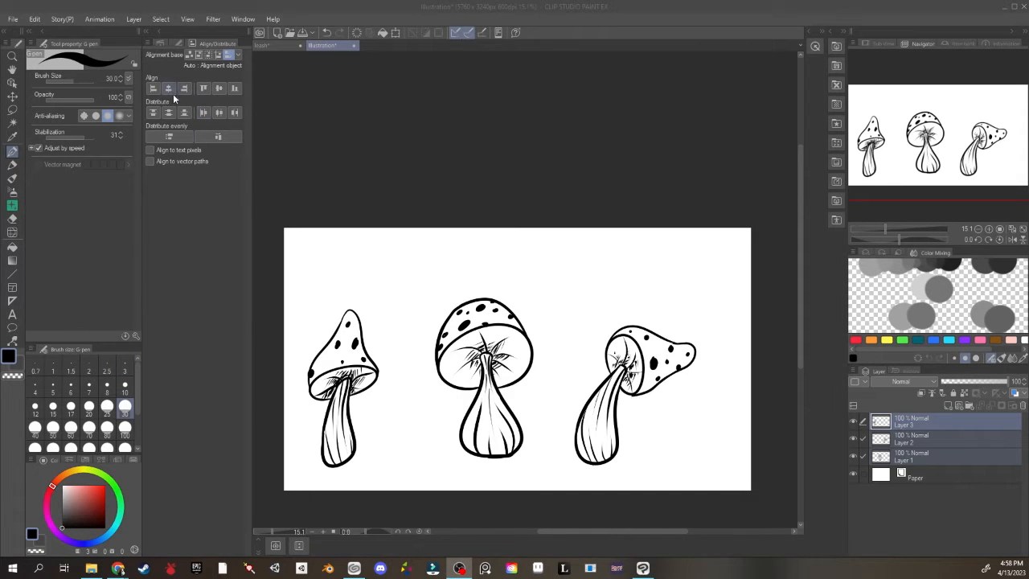
Try aligning the three mushroom layers by their left and right edges with the automatic alignment base.
{"action": "left_click", "coordinate": [153, 90]}
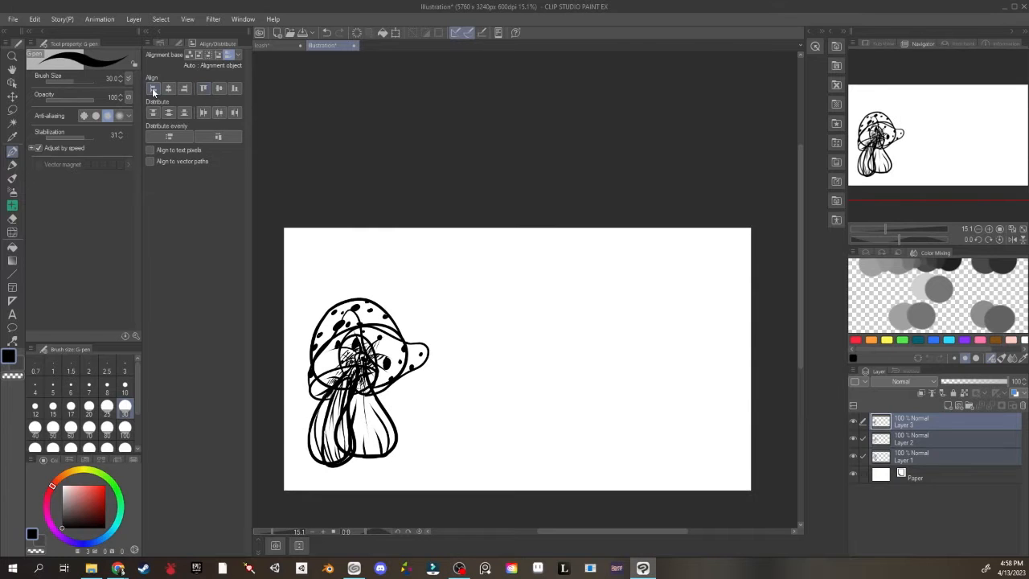
{"action": "left_click", "coordinate": [184, 88]}
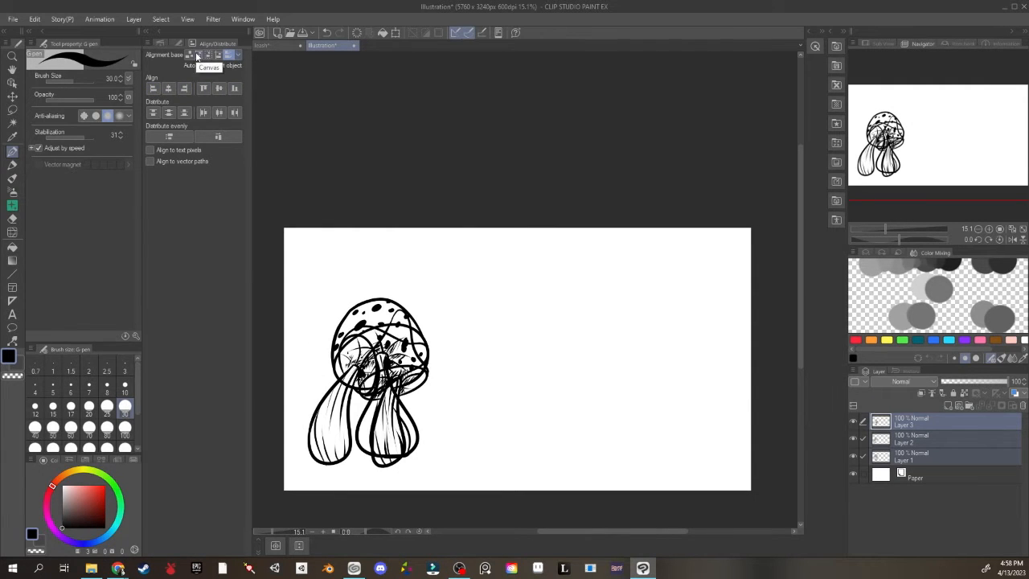
{"action": "left_click", "coordinate": [153, 90]}
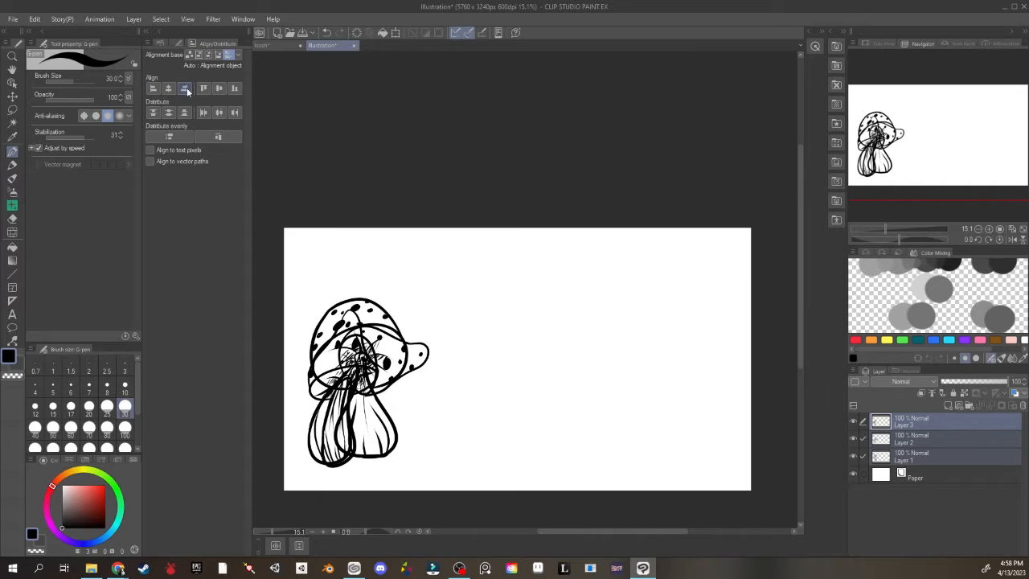
{"action": "left_click", "coordinate": [187, 90]}
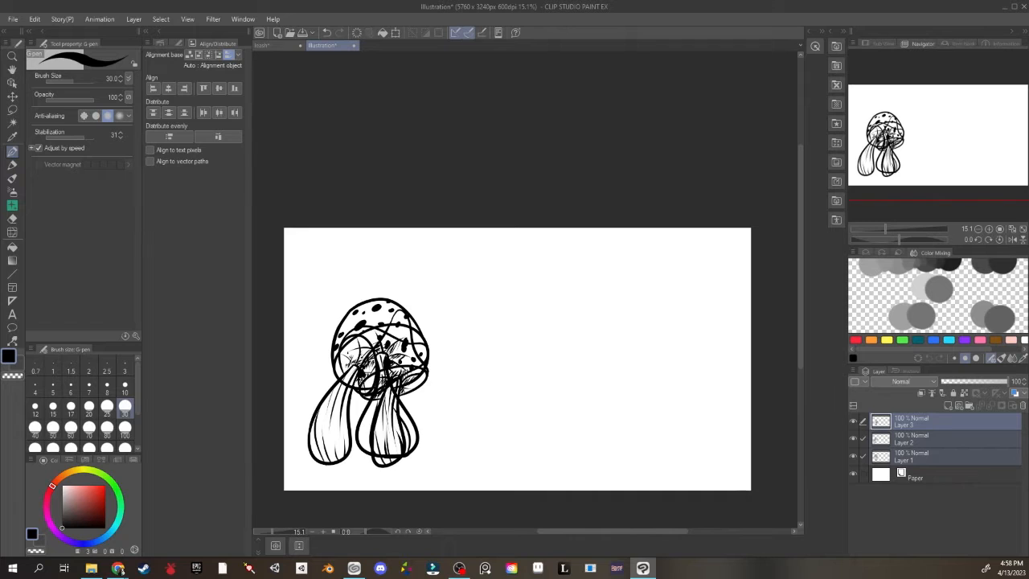
{"action": "left_click", "coordinate": [152, 90]}
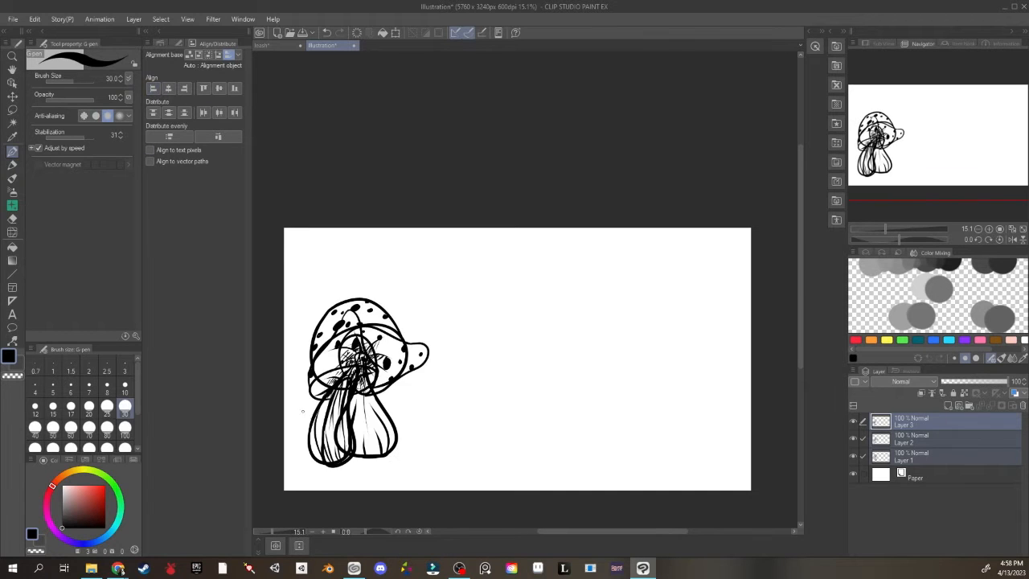
{"action": "left_click", "coordinate": [185, 89]}
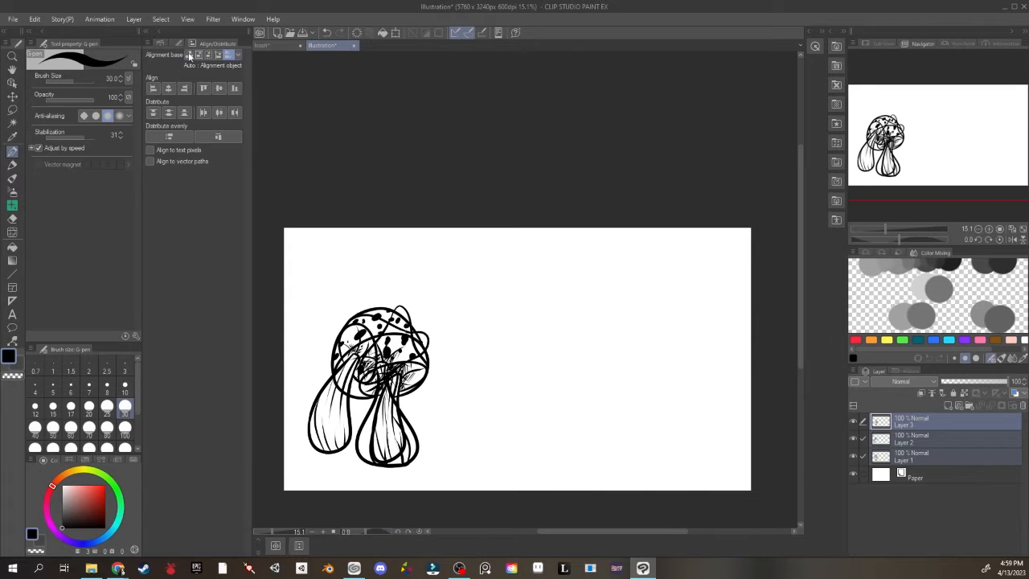
Try the Alignment object base by aligning the three mushroom layers to their left edges and to their right edges.
{"action": "left_click", "coordinate": [190, 55]}
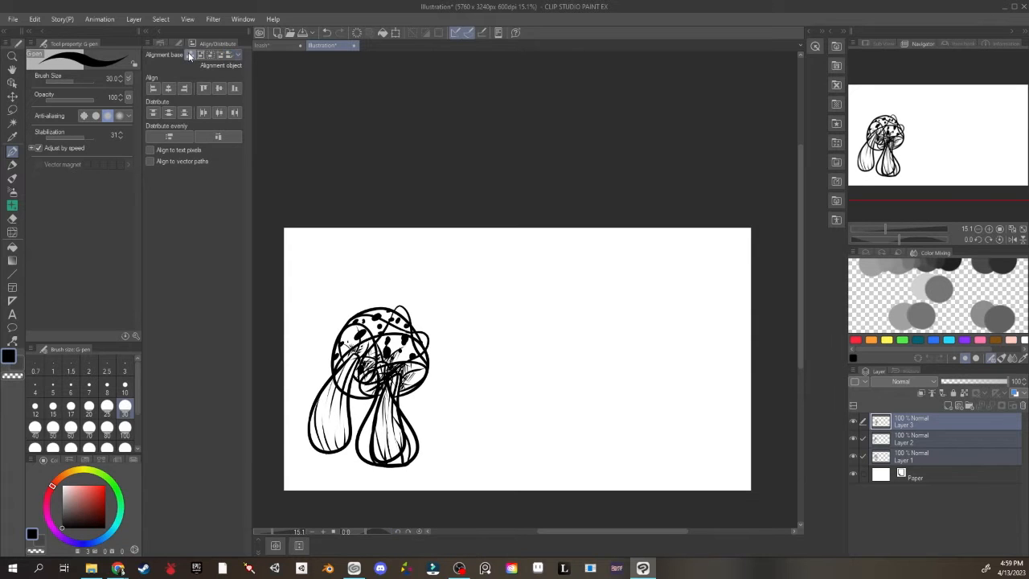
{"action": "left_click", "coordinate": [153, 90]}
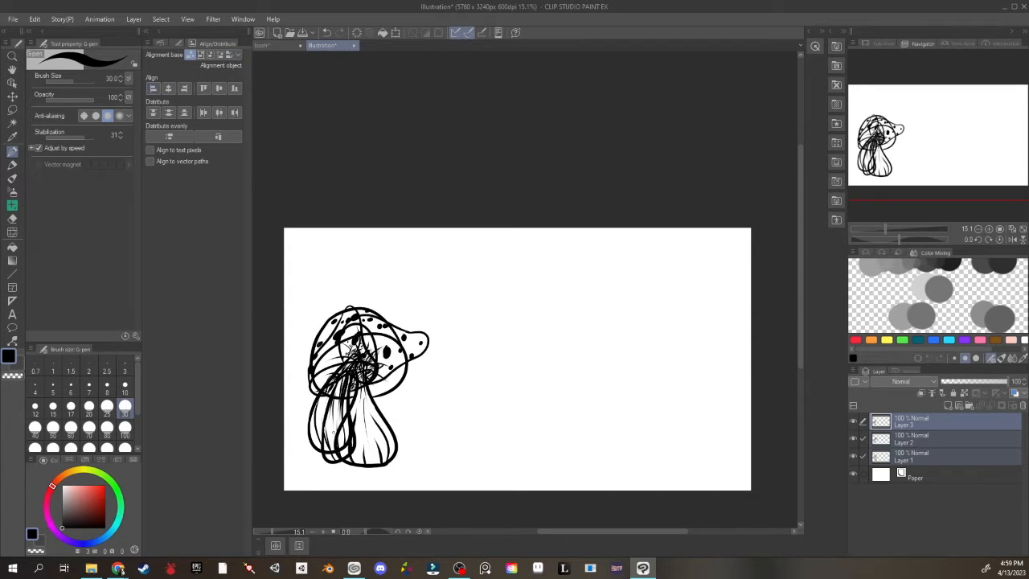
{"action": "left_click", "coordinate": [184, 88]}
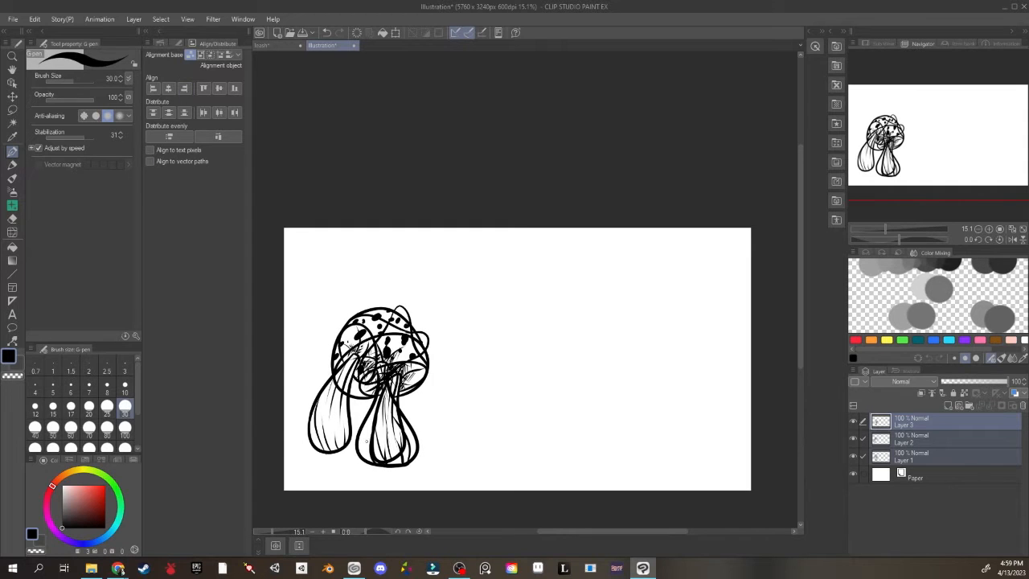
With Canvas as the alignment base, align the three mushrooms to the left, right and bottom edges, finishing centred horizontally and vertically.
{"action": "left_click", "coordinate": [201, 55]}
{"action": "left_click", "coordinate": [154, 89]}
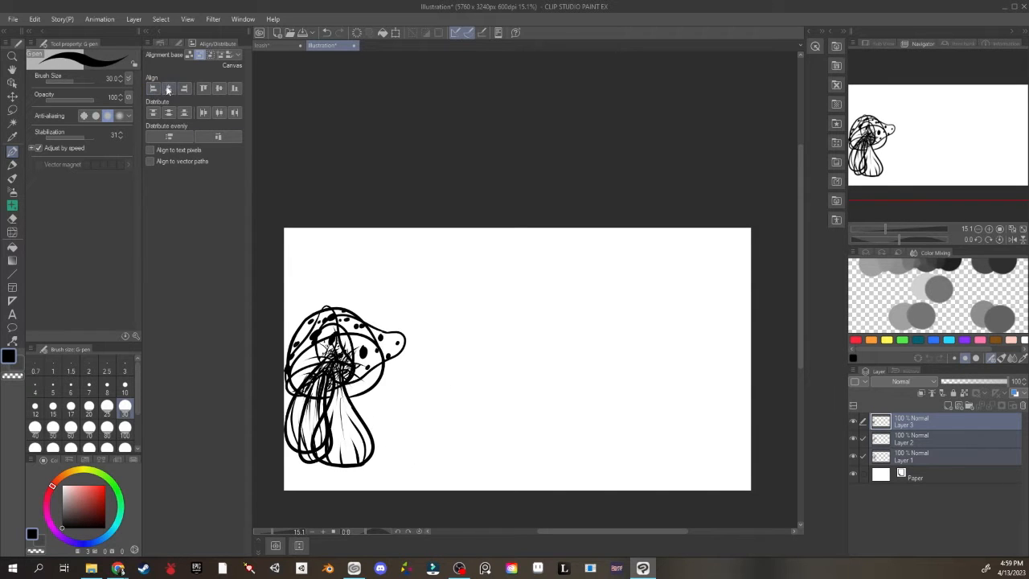
{"action": "left_click", "coordinate": [183, 89]}
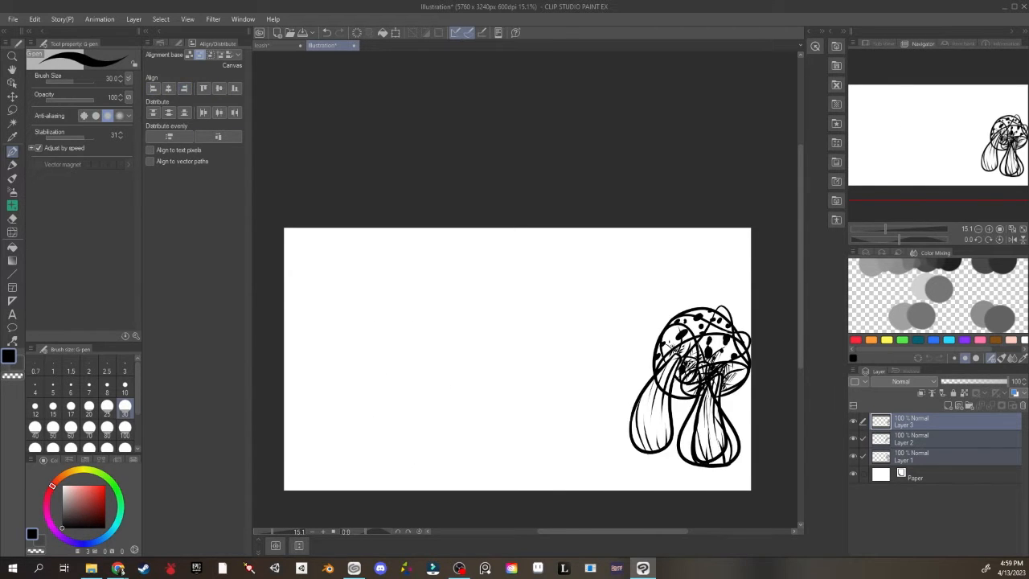
{"action": "left_click", "coordinate": [235, 90]}
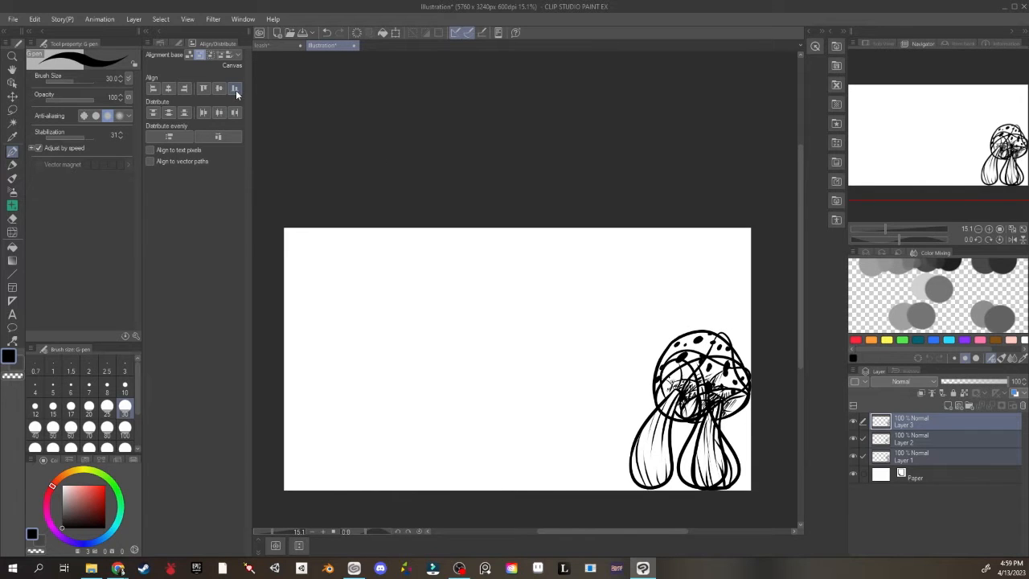
{"action": "left_click", "coordinate": [168, 90]}
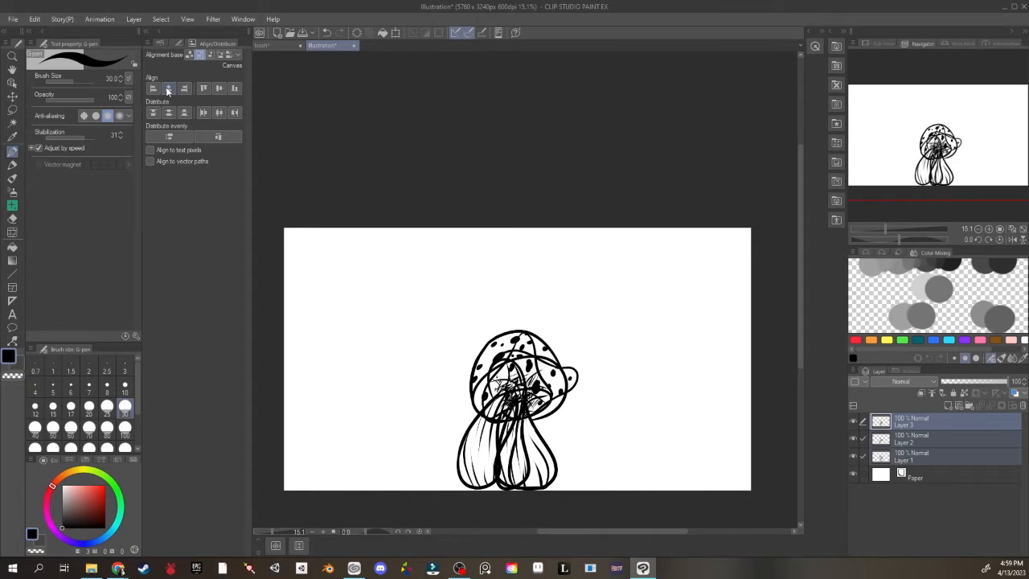
{"action": "left_click", "coordinate": [218, 88]}
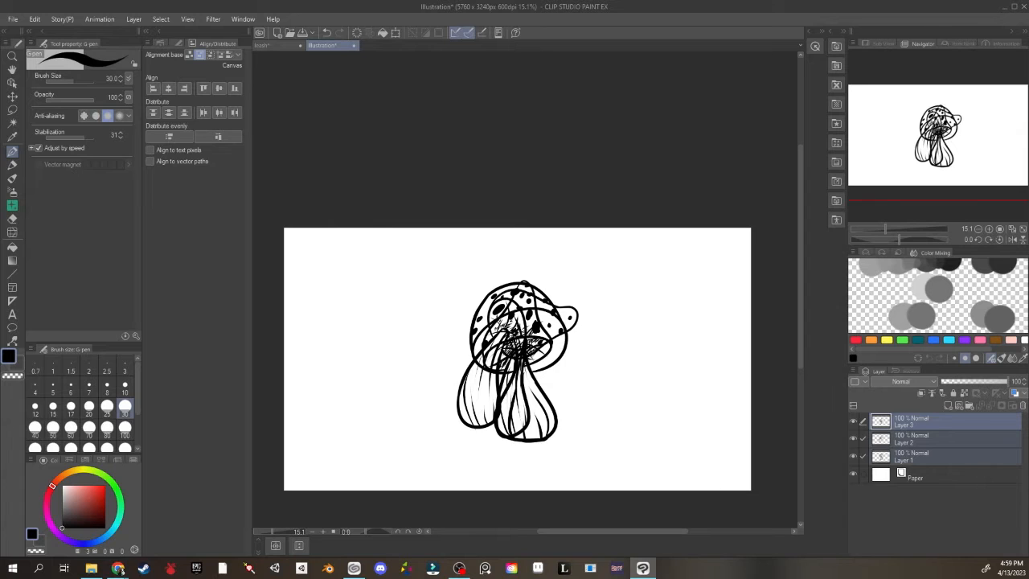
Hide Layers 1 and 2 and align only Layer 3 to the canvas's left edge, right edge and finally horizontal centre.
{"action": "left_click_drag", "start_coordinate": [854, 439], "coordinate": [854, 455]}
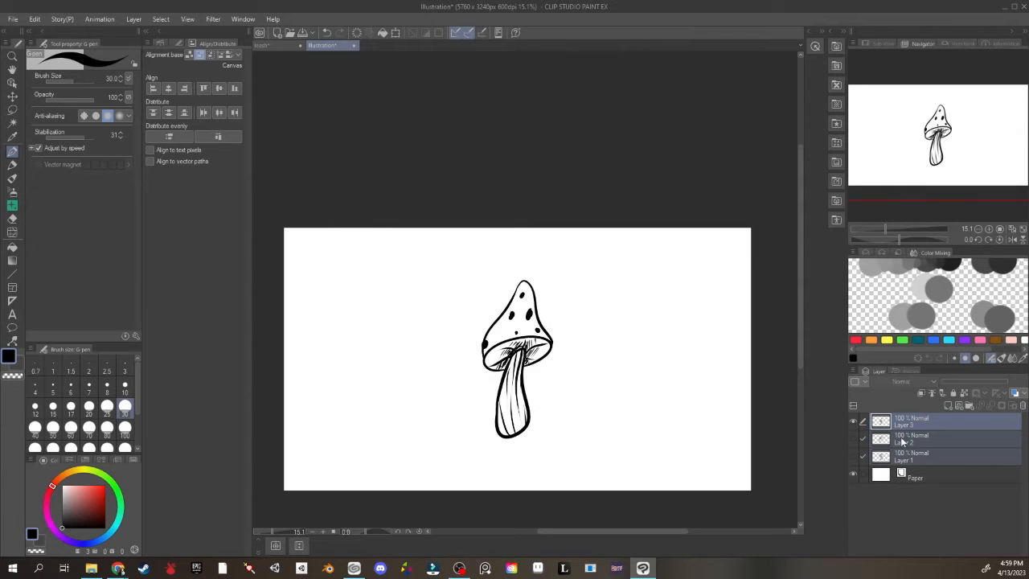
{"action": "left_click", "coordinate": [912, 429]}
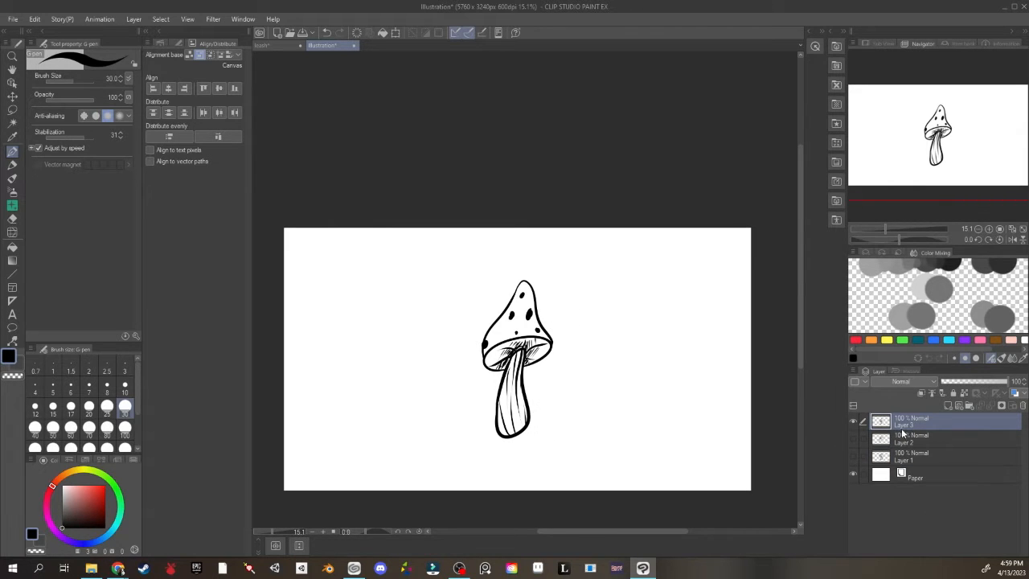
{"action": "left_click", "coordinate": [157, 90]}
{"action": "left_click", "coordinate": [184, 89]}
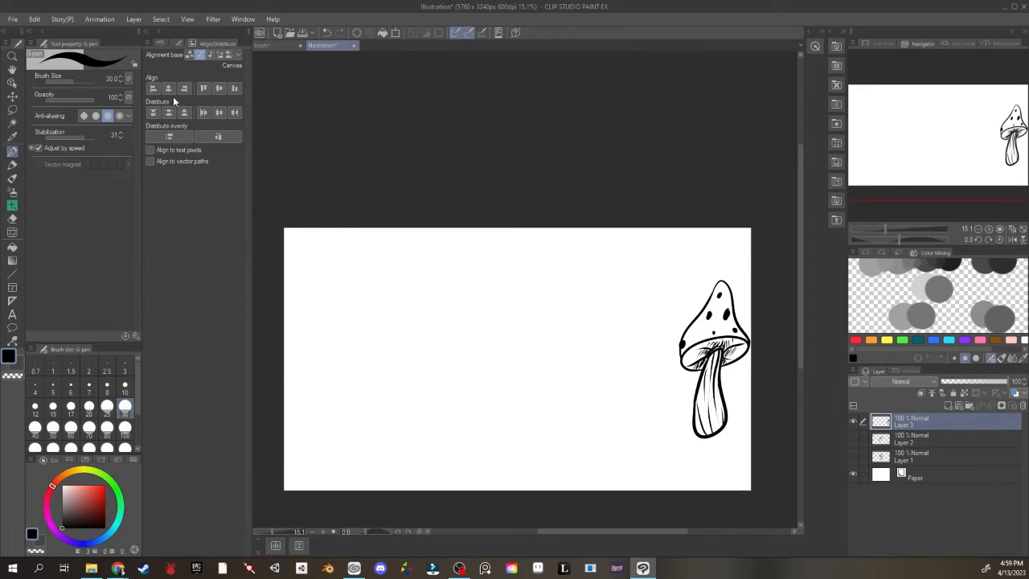
{"action": "left_click", "coordinate": [169, 90]}
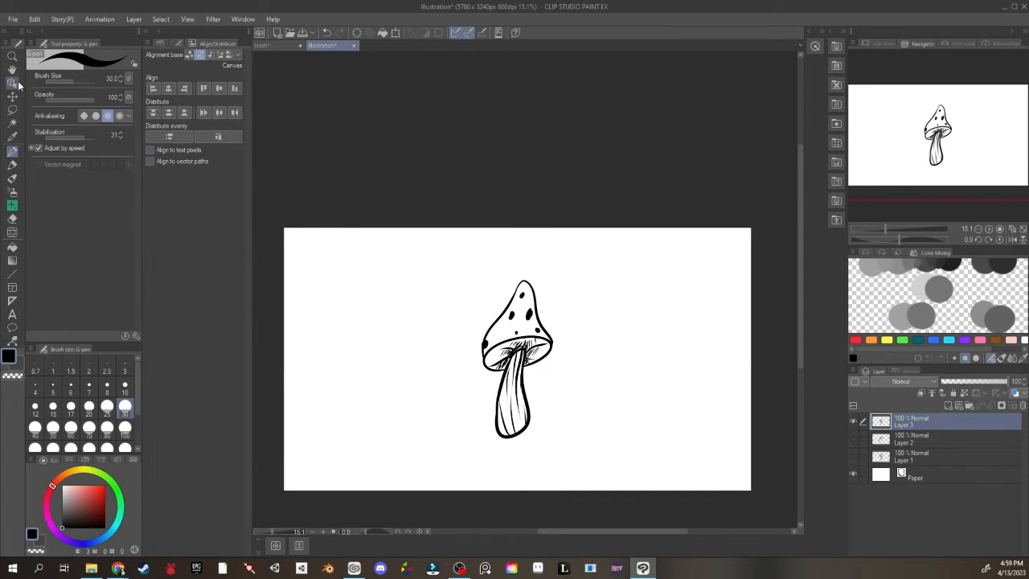
Make a large rectangular selection around the mushroom, inset from the canvas edges, and return to the alignment options.
{"action": "left_click", "coordinate": [12, 109]}
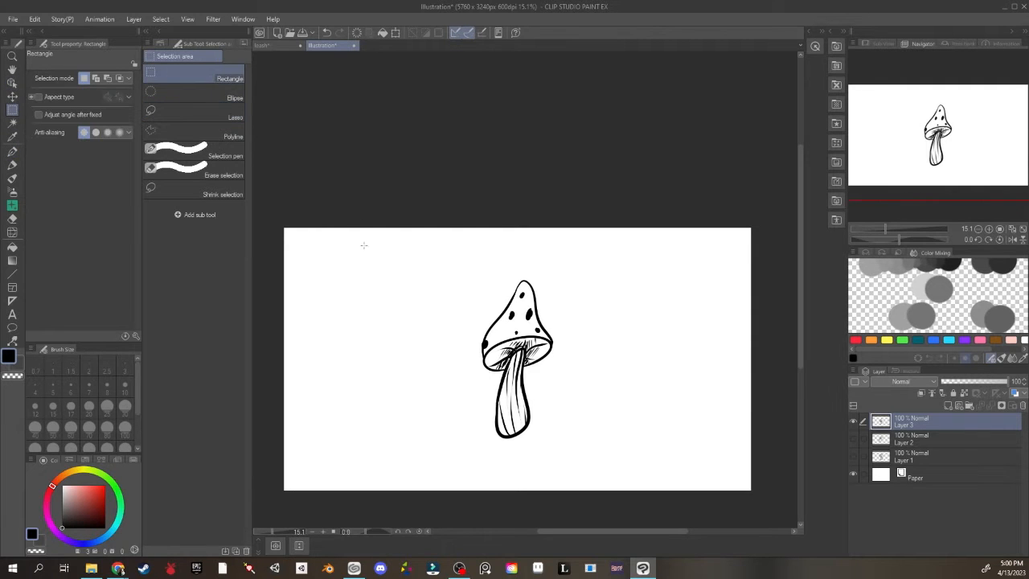
{"action": "left_click_drag", "start_coordinate": [324, 252], "coordinate": [716, 455]}
{"action": "left_click", "coordinate": [246, 42]}
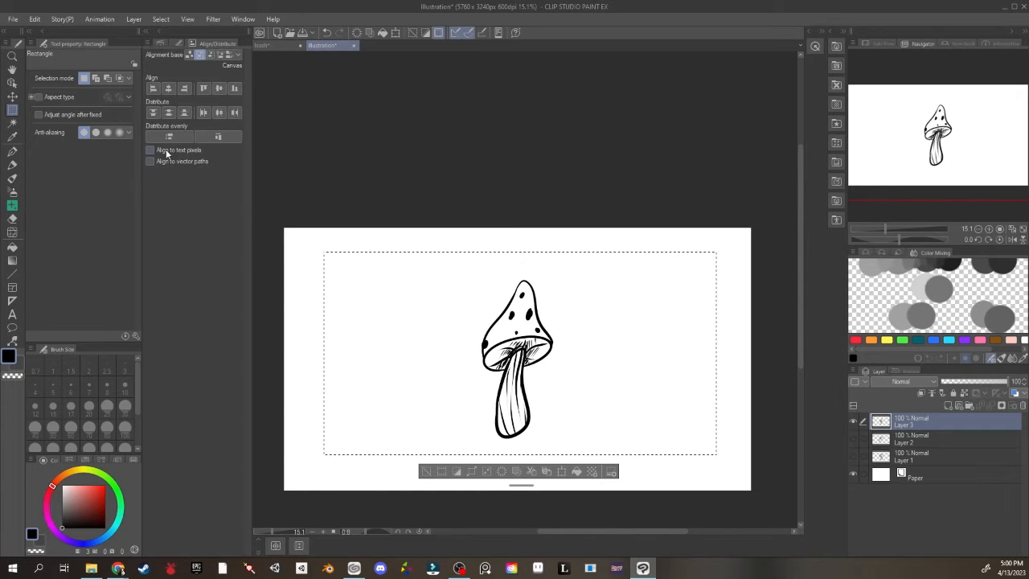
With Selection area as the alignment base, align the mushroom to its left, bottom and right edges, finishing at its horizontal centre.
{"action": "left_click", "coordinate": [213, 55]}
{"action": "left_click", "coordinate": [154, 91]}
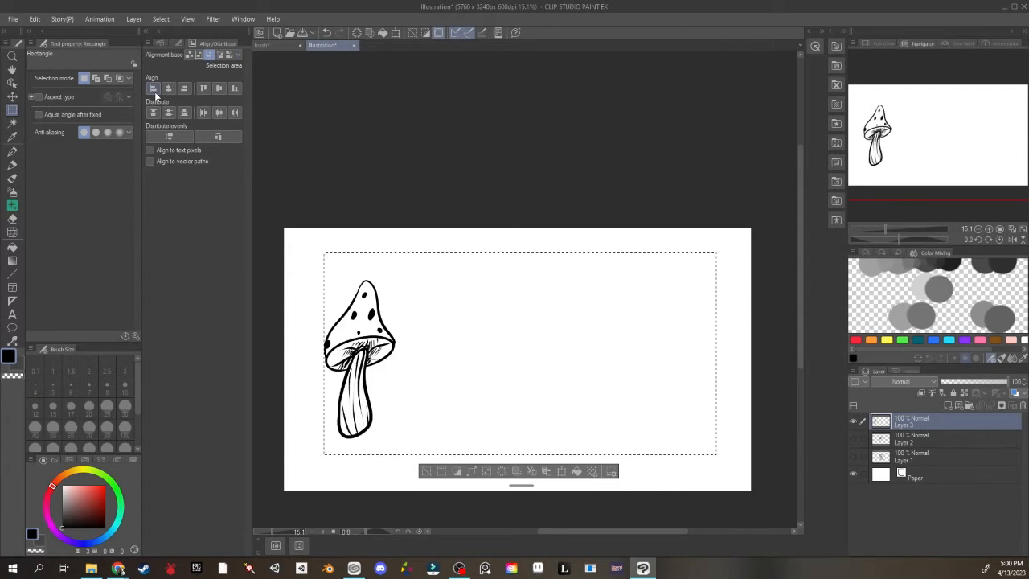
{"action": "left_click", "coordinate": [234, 89]}
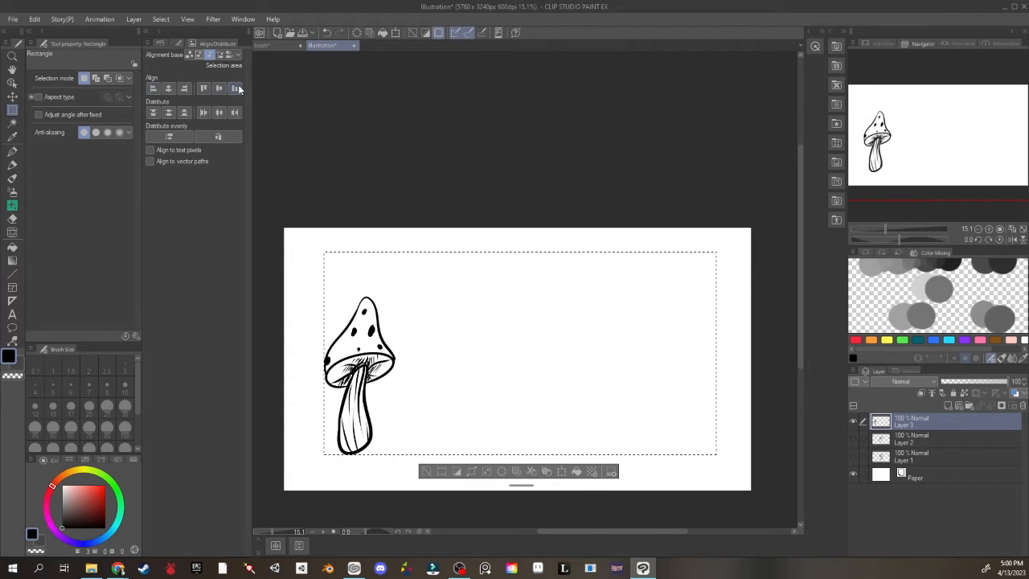
{"action": "left_click", "coordinate": [184, 88]}
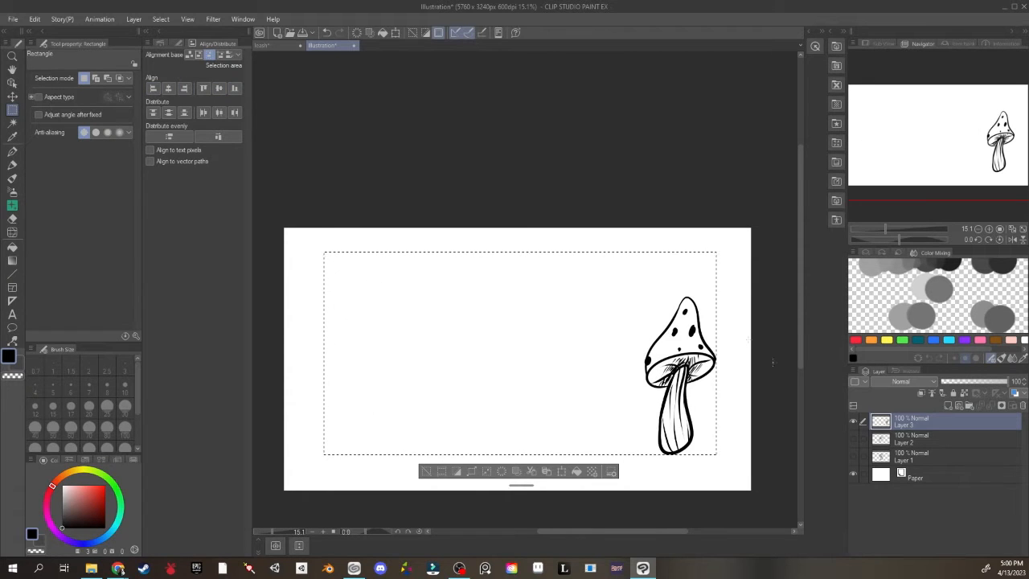
{"action": "left_click", "coordinate": [168, 89]}
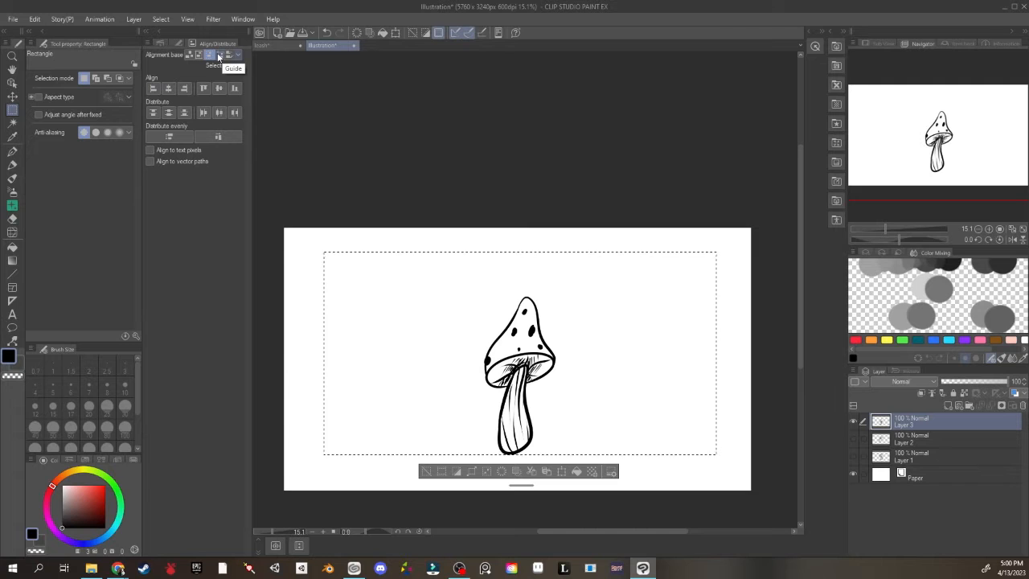
Set the alignment base to Guide, clear the selection and show the rulers to place a horizontal guide across the upper canvas.
{"action": "left_click", "coordinate": [218, 55]}
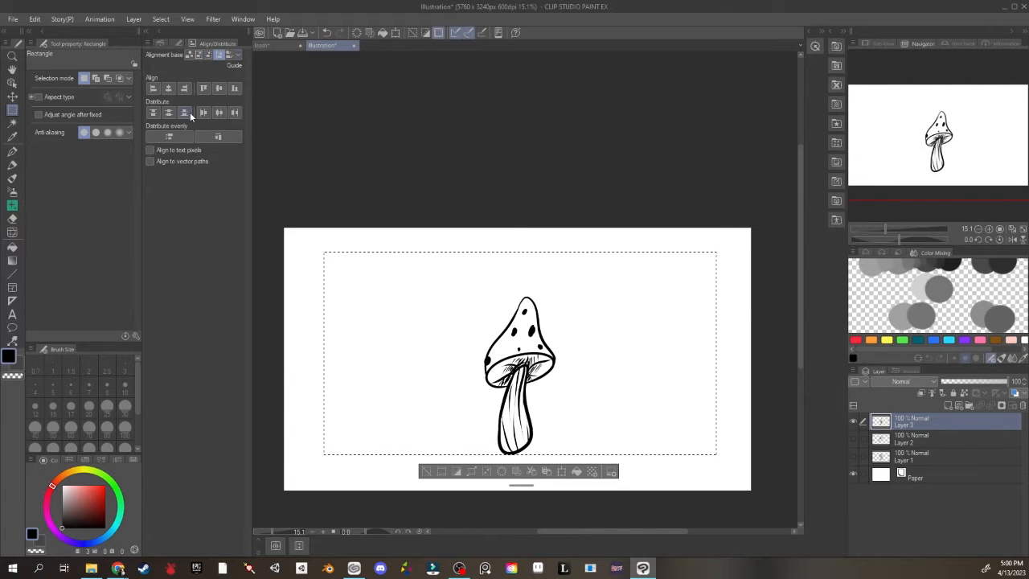
{"action": "key", "text": "ctrl+d"}
{"action": "key", "text": "ctrl+r"}
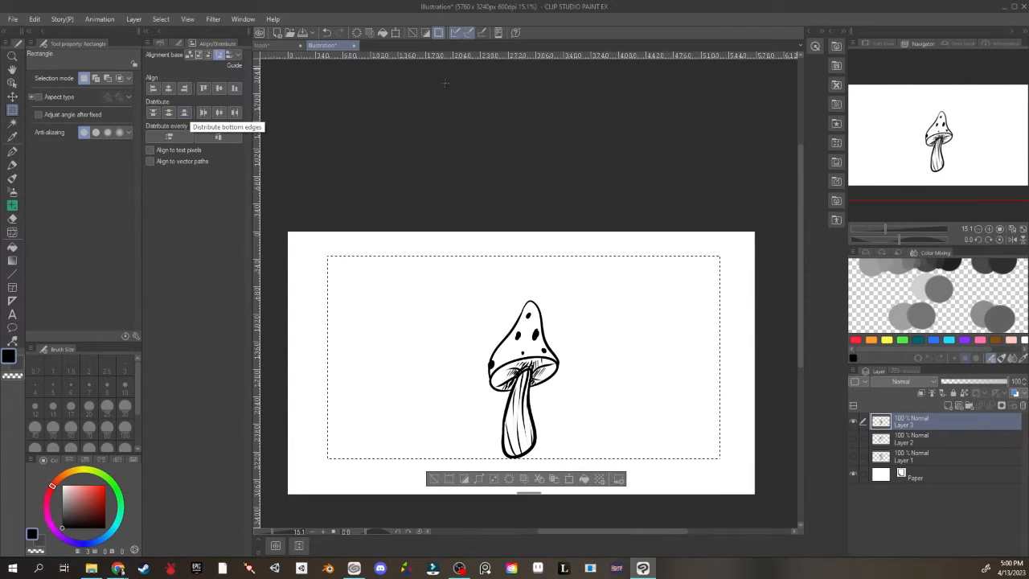
{"action": "key", "text": "p"}
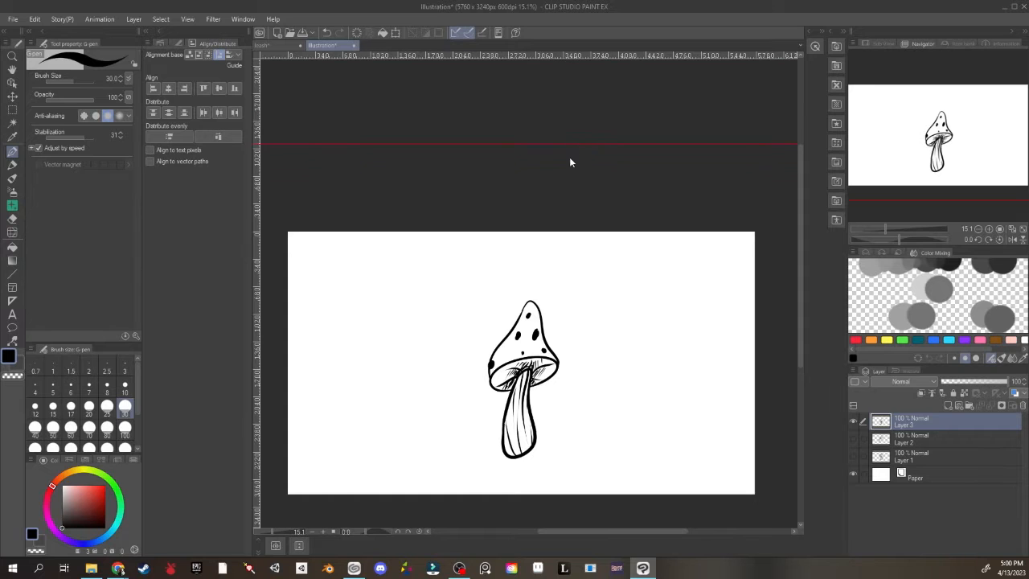
{"action": "left_click_drag", "start_coordinate": [569, 163], "coordinate": [620, 268]}
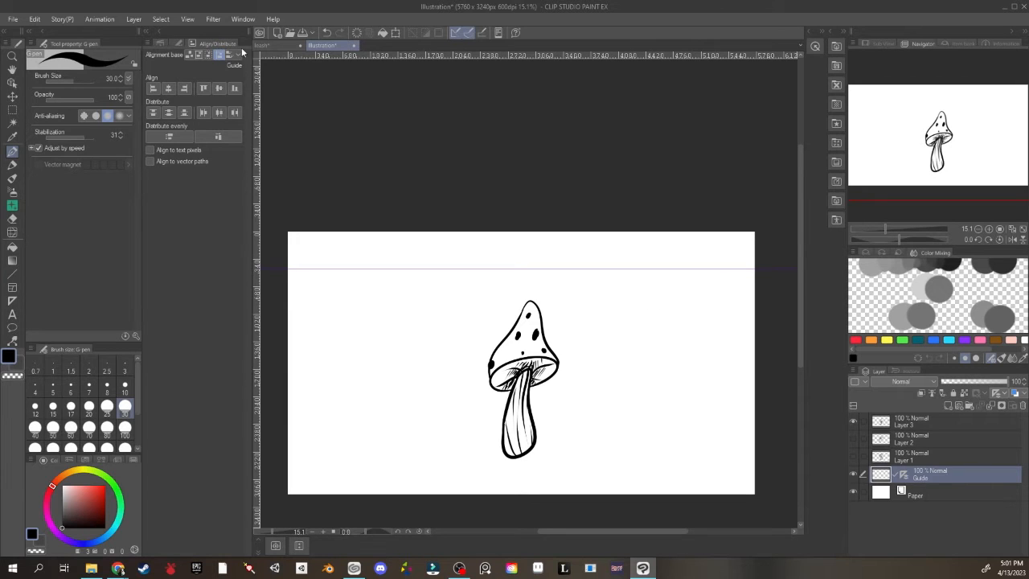
Align the Layer 3 mushroom to the guide by its top and bottom edges, finishing with its vertical centre on the guide.
{"action": "left_click", "coordinate": [203, 90]}
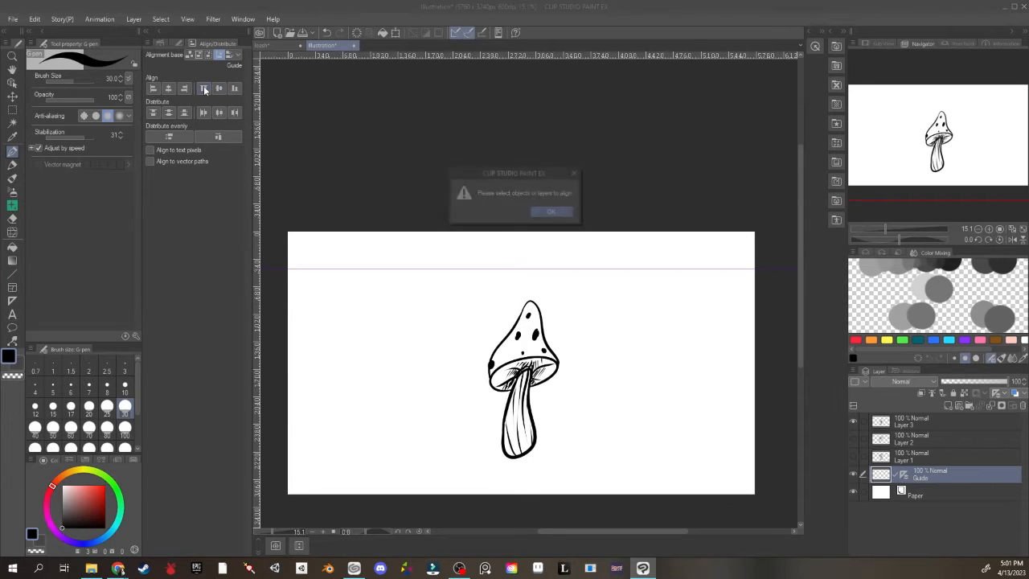
{"action": "left_click", "coordinate": [551, 209]}
{"action": "left_click", "coordinate": [916, 421]}
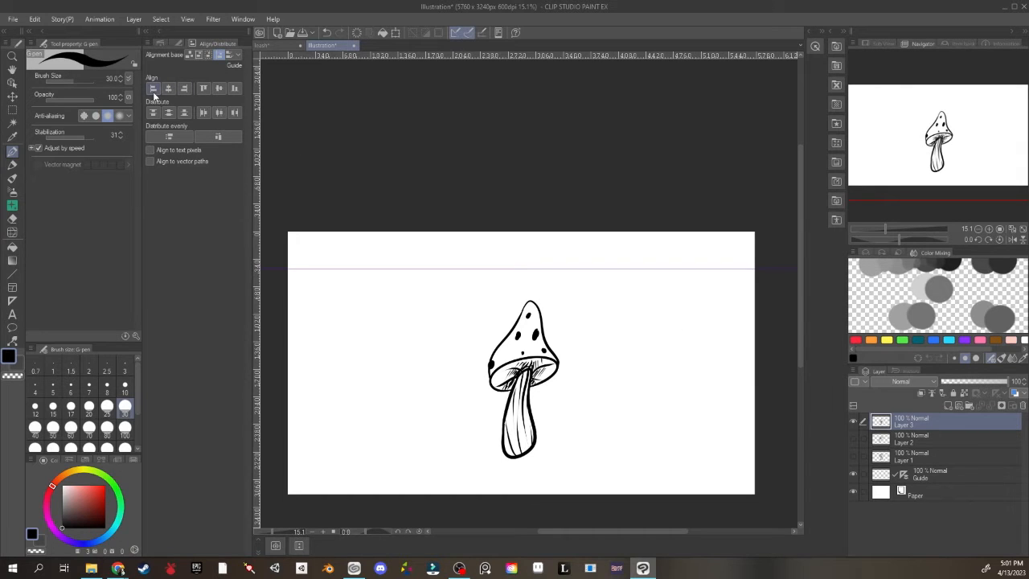
{"action": "left_click", "coordinate": [206, 91]}
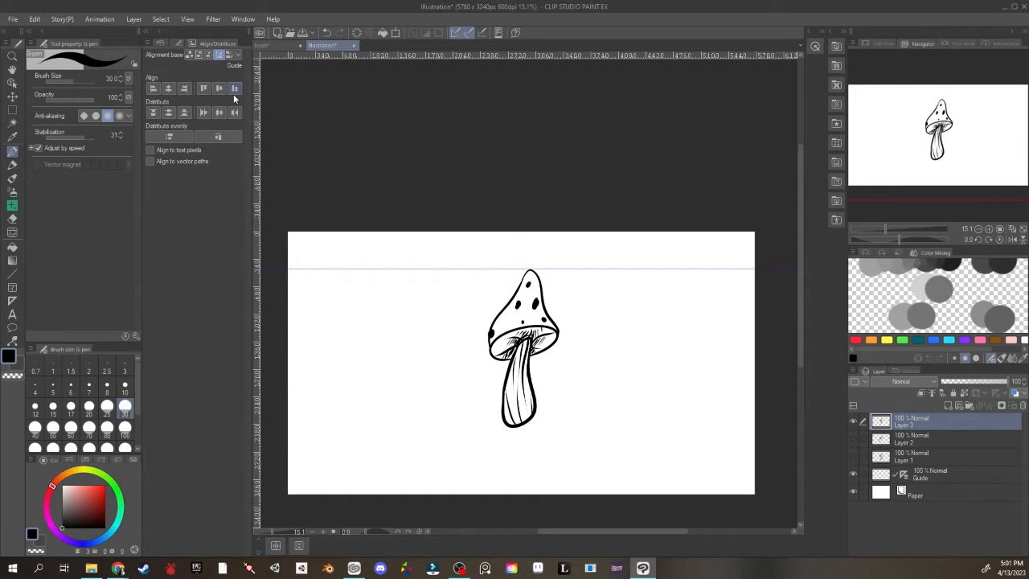
{"action": "left_click", "coordinate": [233, 90]}
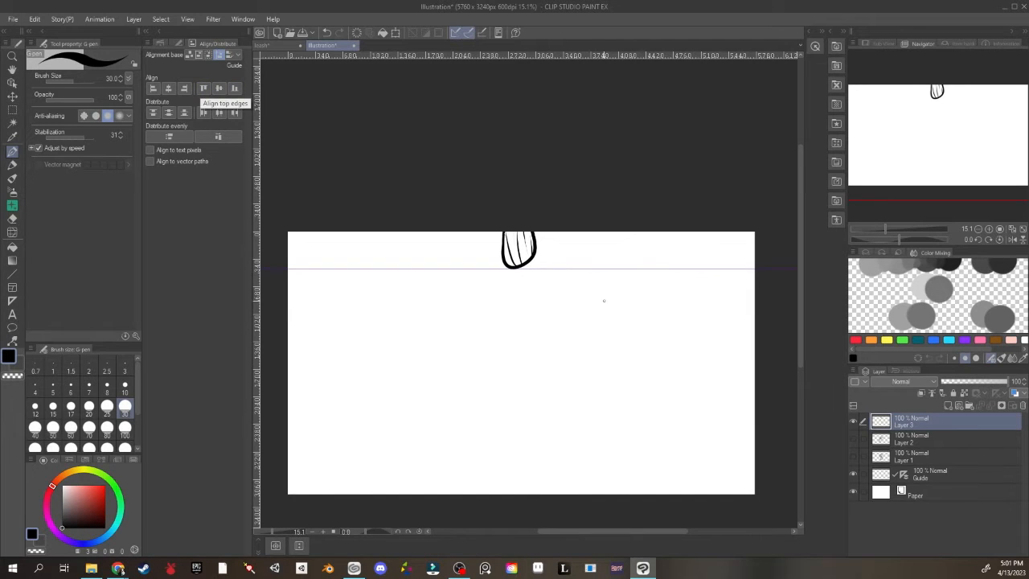
{"action": "left_click", "coordinate": [202, 89]}
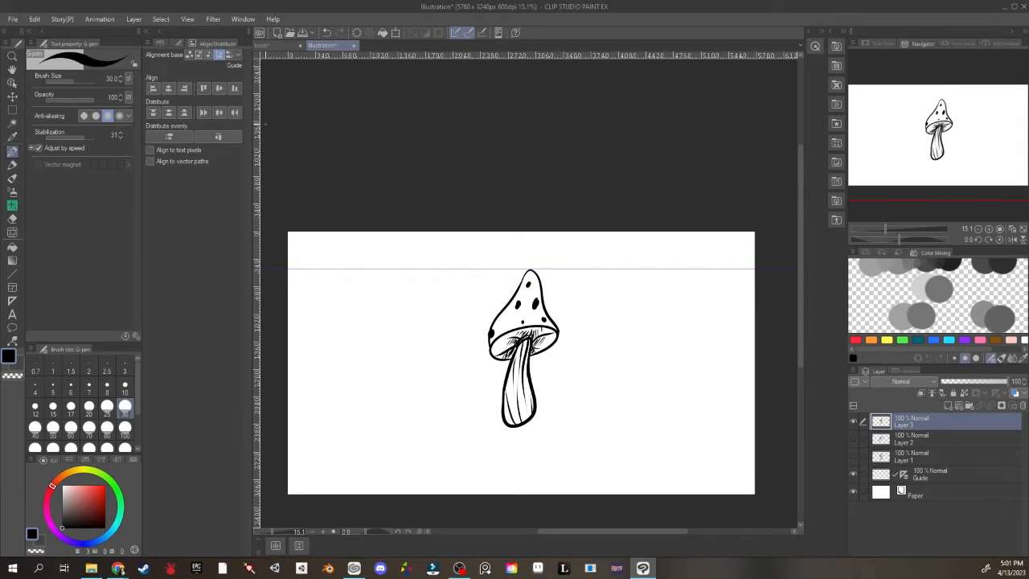
{"action": "left_click", "coordinate": [219, 88]}
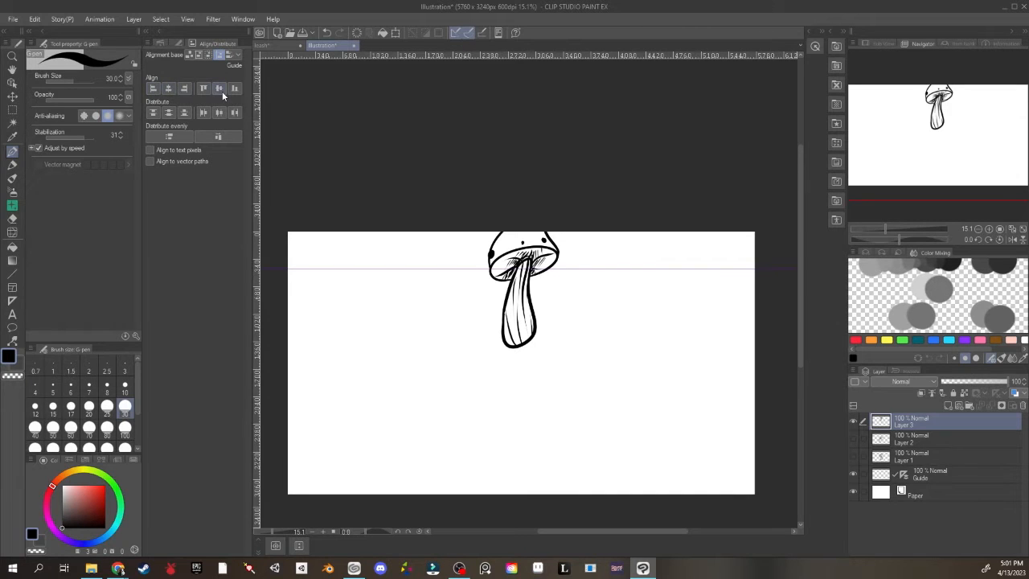
Set the alignment base to Auto and hide the rulers.
{"action": "left_click", "coordinate": [219, 56]}
{"action": "key", "text": "ctrl+r"}
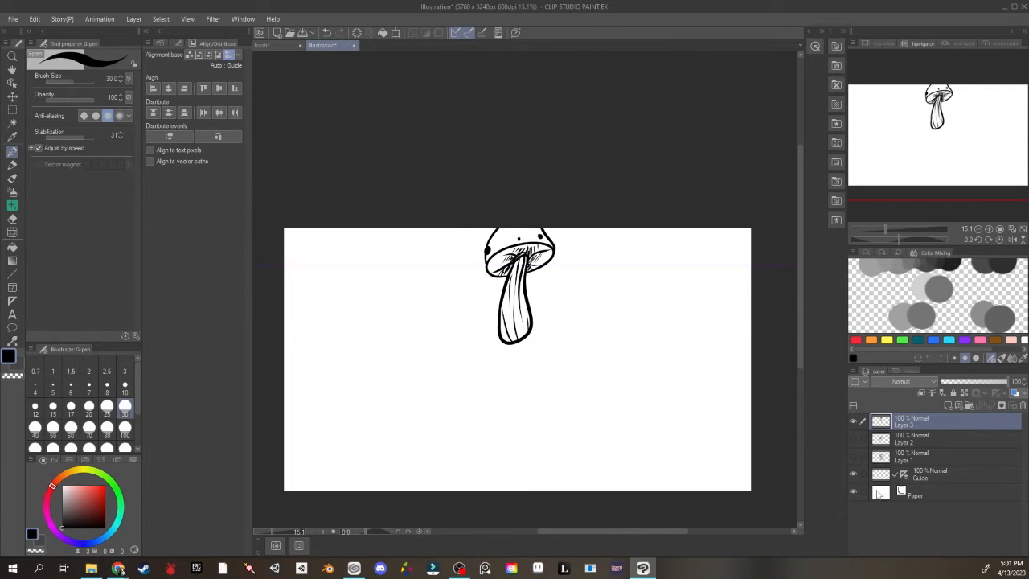
Hide the Guide layer and center the Layer 3 mushroom vertically and horizontally on the canvas.
{"action": "left_click", "coordinate": [854, 475]}
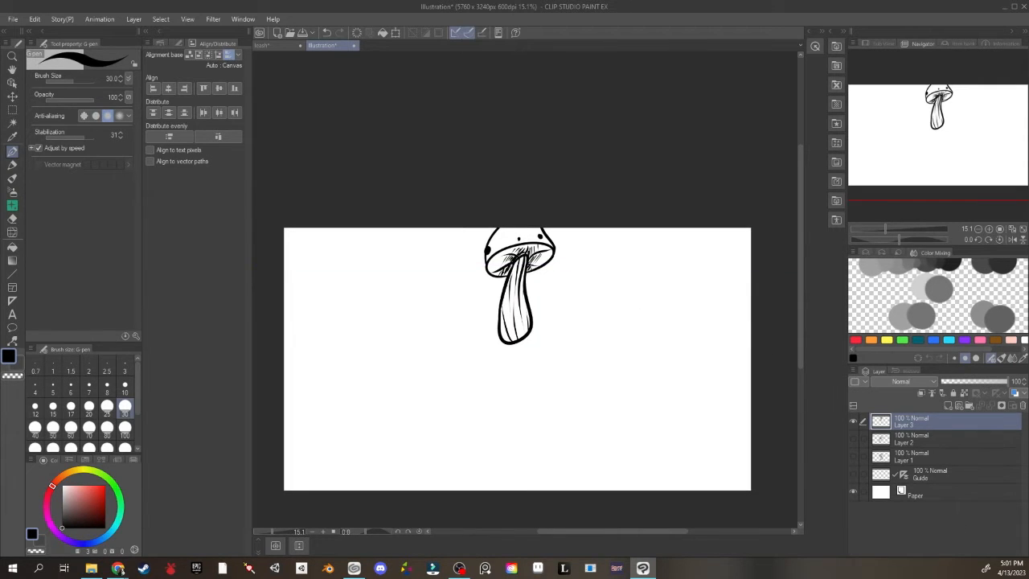
{"action": "left_click", "coordinate": [220, 87]}
{"action": "left_click", "coordinate": [167, 91]}
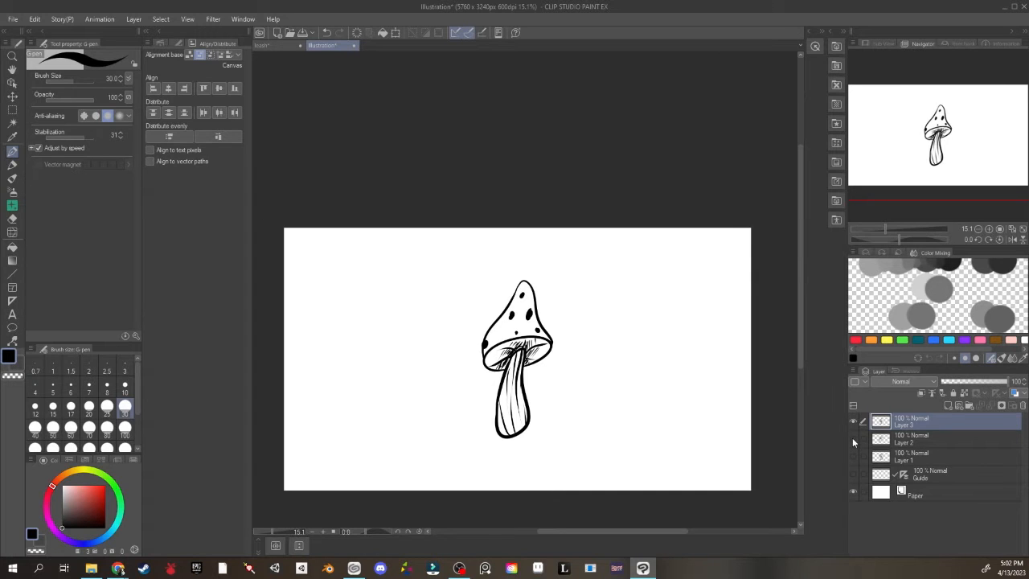
Show Layer 2 and Layer 1 and select them together with Layer 3.
{"action": "left_click_drag", "start_coordinate": [853, 439], "coordinate": [853, 456]}
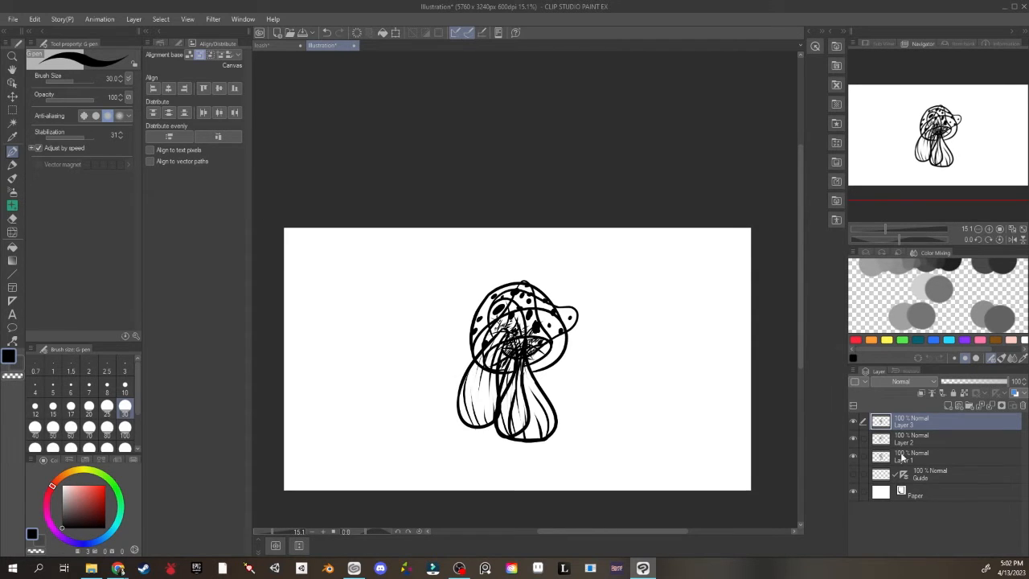
{"action": "left_click", "coordinate": [902, 457], "text": "shift"}
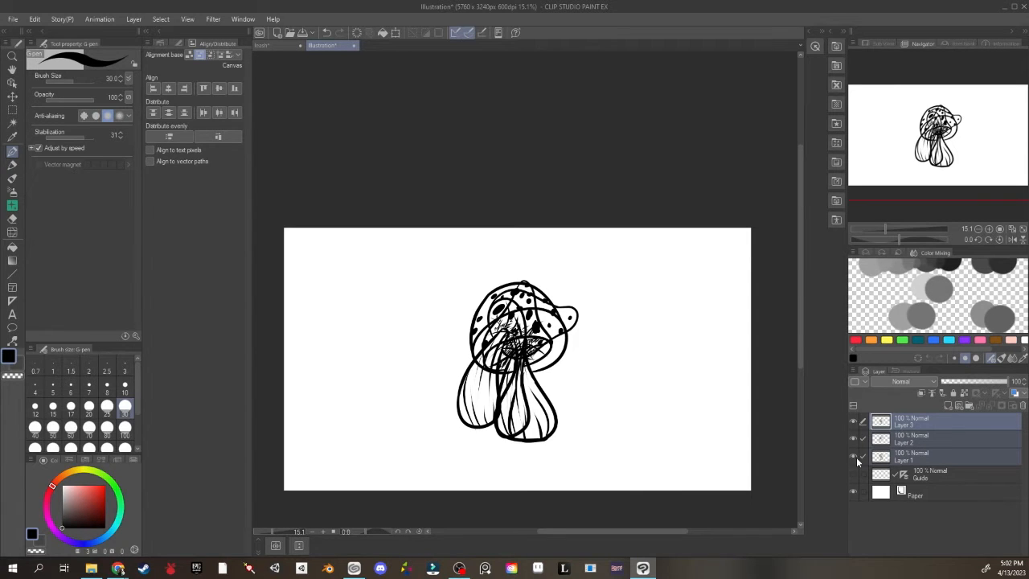
Hide Layer 1 and try to distribute only the Layer 3 and Layer 2 mushrooms.
{"action": "left_click", "coordinate": [855, 457]}
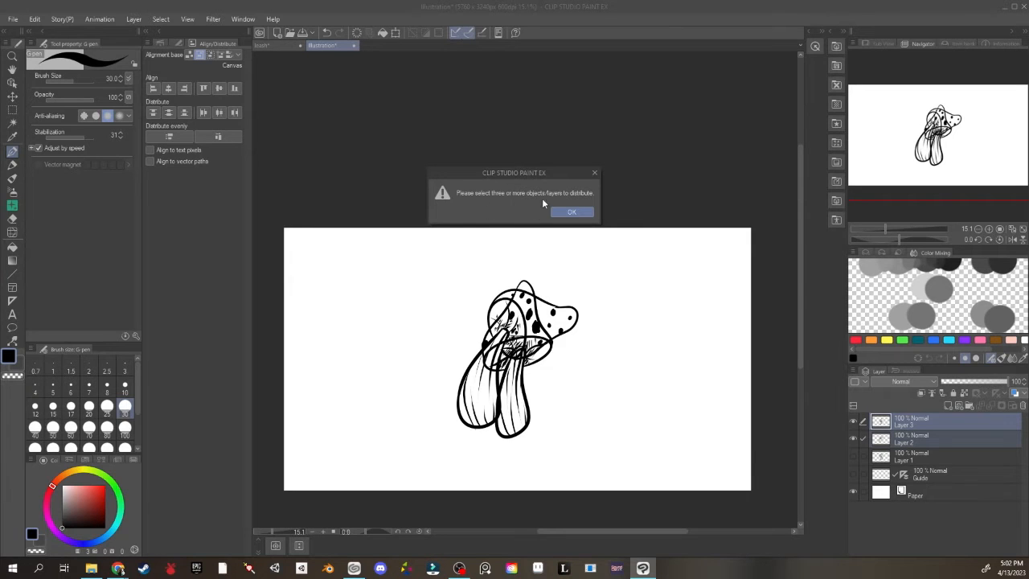
{"action": "left_click", "coordinate": [573, 212]}
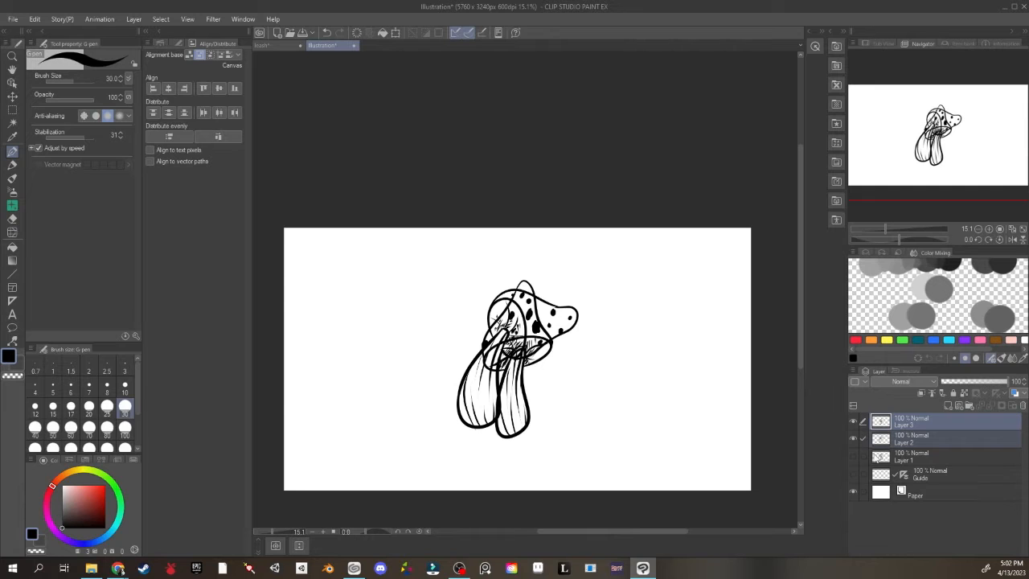
Show Layer 1 again, add it to the selection, and distribute the three mushrooms across the canvas by their horizontal centers.
{"action": "left_click", "coordinate": [854, 456]}
{"action": "left_click", "coordinate": [925, 457], "text": "ctrl"}
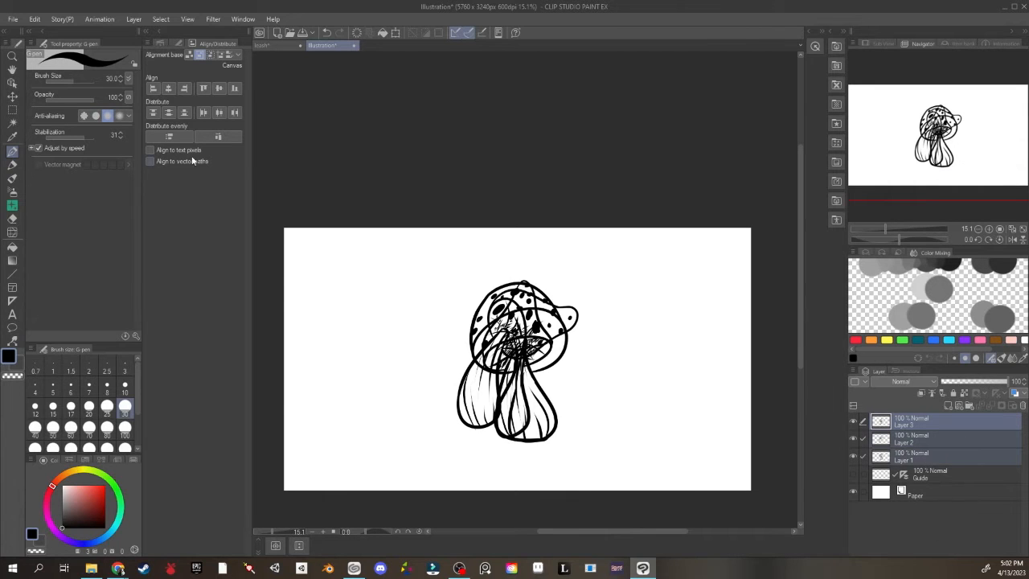
{"action": "left_click", "coordinate": [220, 112]}
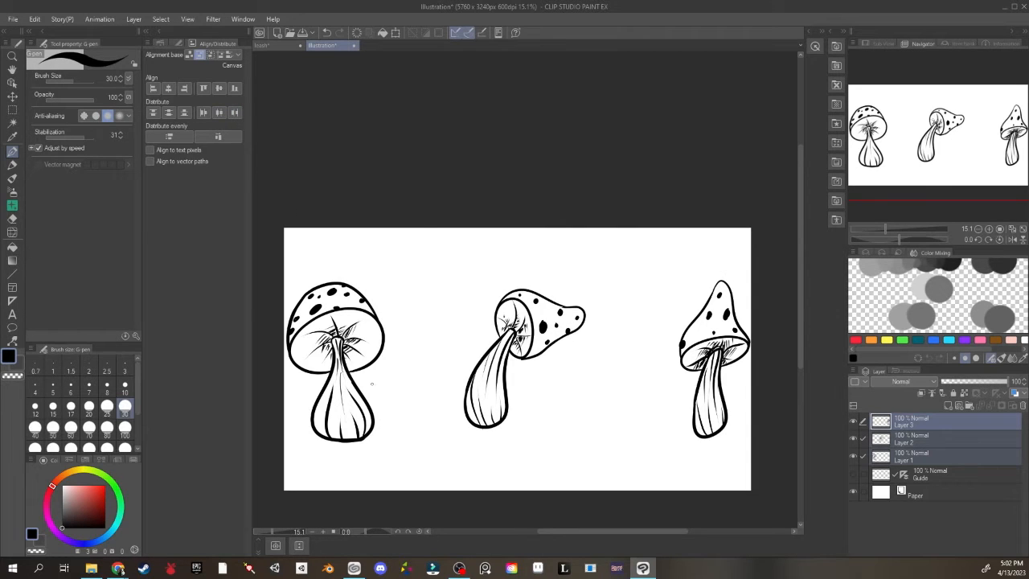
Sketch strokes marking the gaps on both sides of the middle mushroom, and undo them.
{"action": "left_click_drag", "start_coordinate": [399, 389], "coordinate": [440, 389]}
{"action": "left_click_drag", "start_coordinate": [556, 385], "coordinate": [626, 397]}
{"action": "key", "text": "ctrl+z"}
{"action": "key", "text": "ctrl+z"}
Mark the outer extents of the middle mushroom's cap tip and stem base with short strokes, and undo them.
{"action": "scroll", "coordinate": [575, 395], "scroll_direction": "up", "scroll_amount": 2}
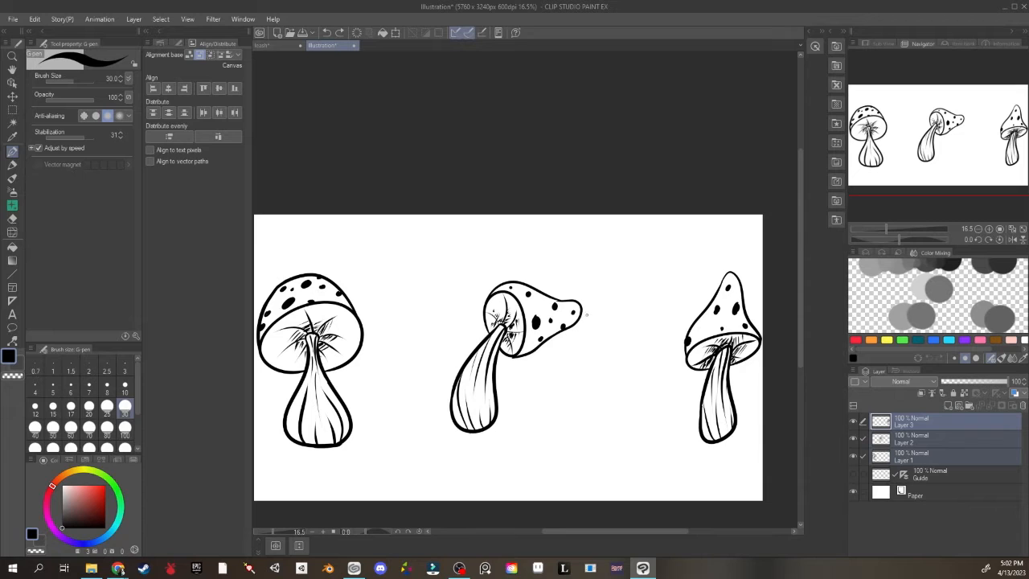
{"action": "mouse_move", "coordinate": [585, 286]}
{"action": "left_mouse_down"}
{"action": "mouse_move", "coordinate": [591, 348]}
{"action": "mouse_move", "coordinate": [586, 304]}
{"action": "mouse_move", "coordinate": [582, 330]}
{"action": "left_mouse_up"}
{"action": "key", "text": "ctrl+z"}
{"action": "left_click_drag", "start_coordinate": [442, 394], "coordinate": [447, 432]}
{"action": "key", "text": "ctrl+z"}
{"action": "key", "text": "ctrl+z"}
On Layer 2, sketch a bounding box around the middle mushroom and a small mark at its lower right, and undo the sketches.
{"action": "left_click", "coordinate": [906, 437]}
{"action": "mouse_move", "coordinate": [616, 453]}
{"action": "left_mouse_down"}
{"action": "mouse_move", "coordinate": [624, 464]}
{"action": "mouse_move", "coordinate": [630, 287]}
{"action": "mouse_move", "coordinate": [514, 254]}
{"action": "mouse_move", "coordinate": [456, 252]}
{"action": "mouse_move", "coordinate": [589, 286]}
{"action": "mouse_move", "coordinate": [646, 334]}
{"action": "mouse_move", "coordinate": [651, 497]}
{"action": "left_mouse_up"}
{"action": "key", "text": "ctrl+z"}
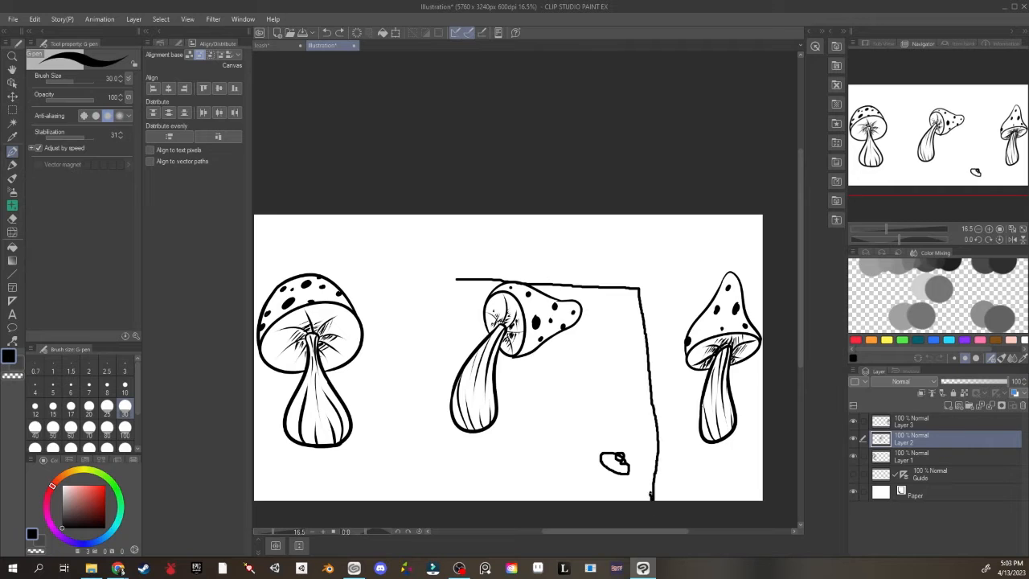
{"action": "key", "text": "ctrl+z"}
{"action": "mouse_move", "coordinate": [458, 282]}
{"action": "left_mouse_down"}
{"action": "mouse_move", "coordinate": [610, 283]}
{"action": "mouse_move", "coordinate": [638, 483]}
{"action": "mouse_move", "coordinate": [521, 481]}
{"action": "mouse_move", "coordinate": [458, 330]}
{"action": "mouse_move", "coordinate": [457, 260]}
{"action": "left_mouse_up"}
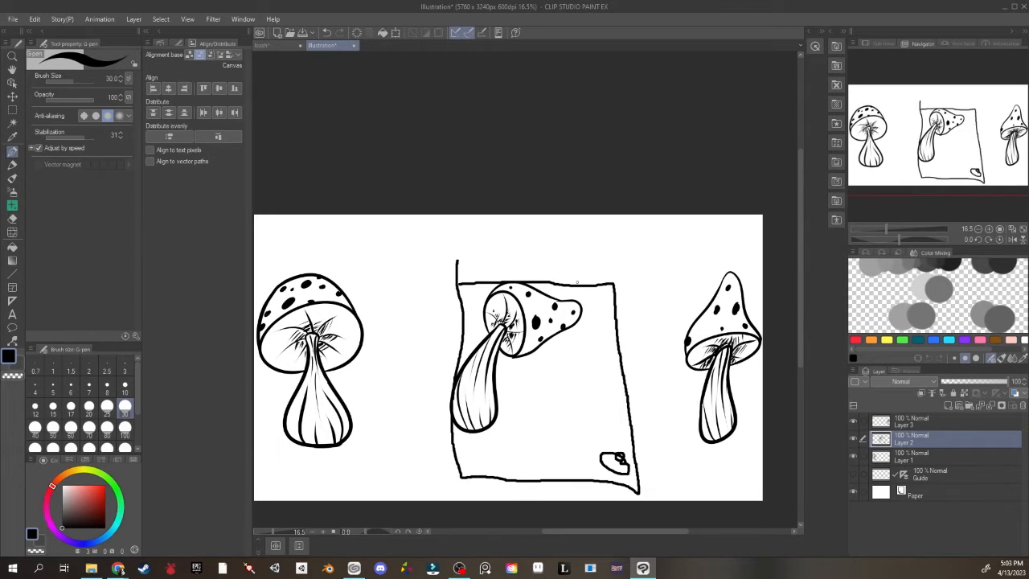
{"action": "mouse_move", "coordinate": [577, 287]}
{"action": "left_mouse_down"}
{"action": "mouse_move", "coordinate": [588, 377]}
{"action": "mouse_move", "coordinate": [547, 418]}
{"action": "mouse_move", "coordinate": [465, 464]}
{"action": "left_mouse_up"}
{"action": "key", "text": "ctrl+z"}
{"action": "key", "text": "ctrl+z"}
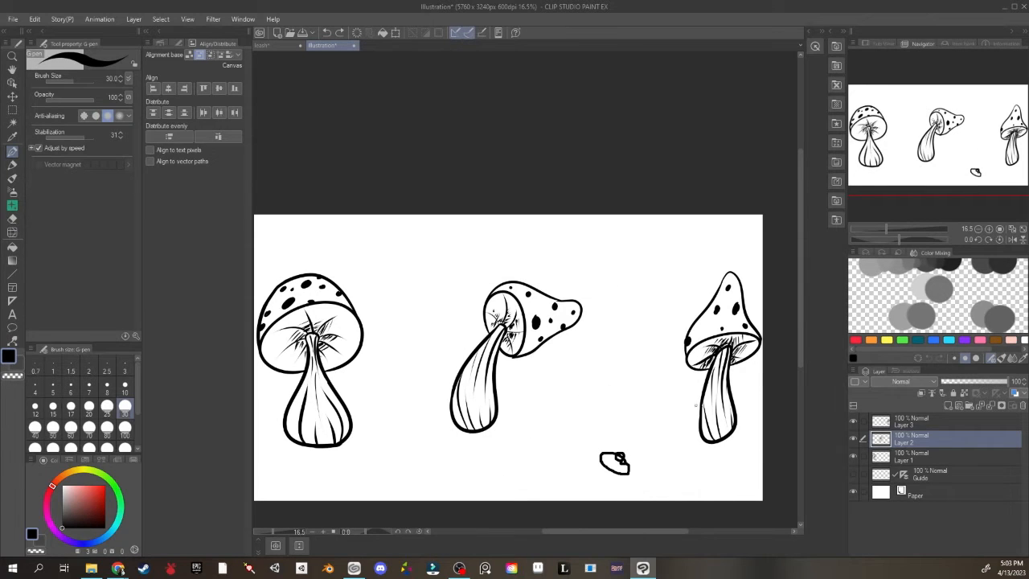
{"action": "key", "text": "ctrl+z"}
Test distributing all three layers by horizontal centers with a small stray mark added to Layer 2, and undo both the distribution and the mark.
{"action": "left_click_drag", "start_coordinate": [622, 440], "coordinate": [620, 446]}
{"action": "left_click", "coordinate": [910, 423]}
{"action": "left_click", "coordinate": [943, 460], "text": "shift"}
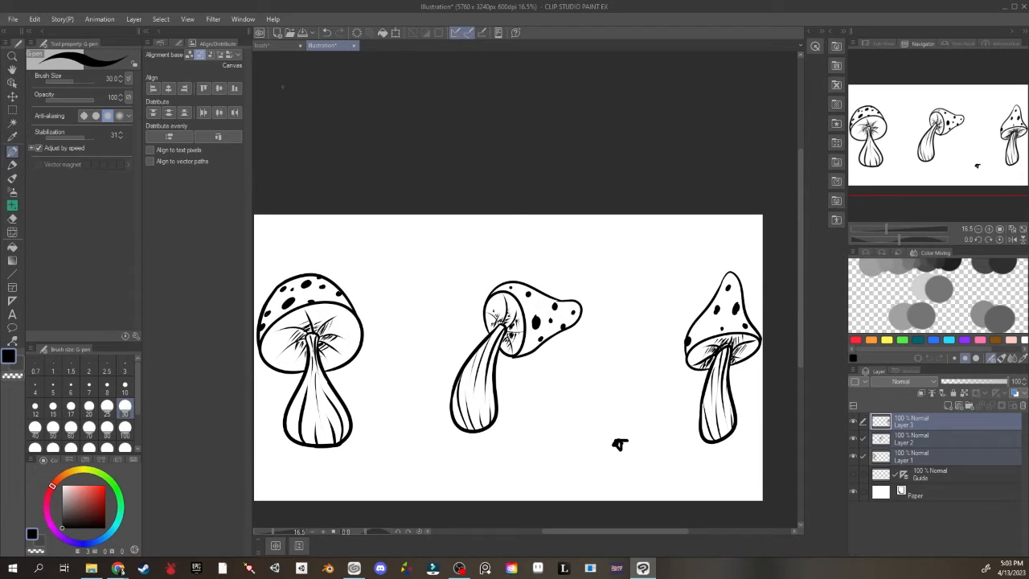
{"action": "left_click", "coordinate": [220, 113]}
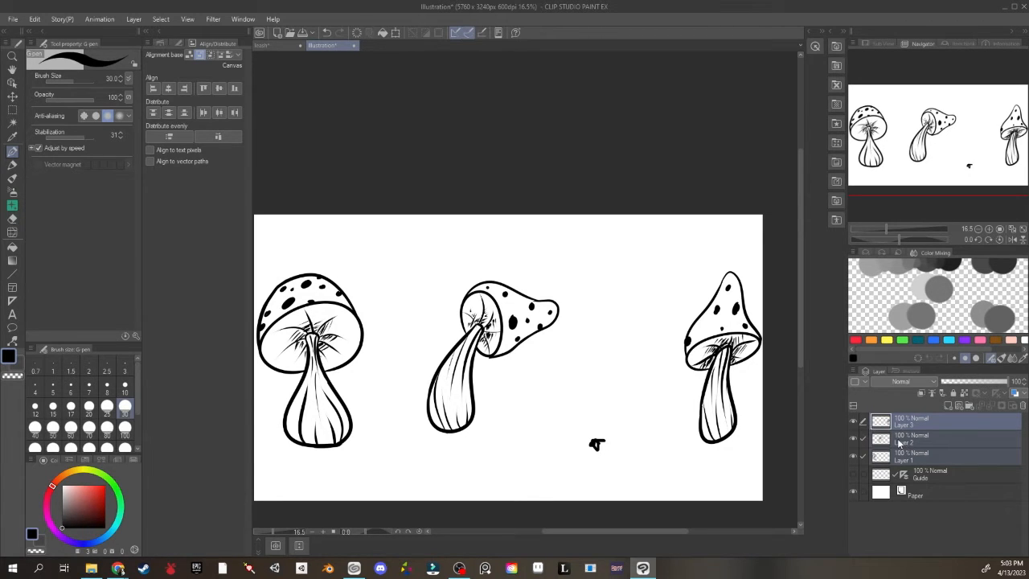
{"action": "key", "text": "ctrl+z"}
{"action": "key", "text": "ctrl+z"}
On Layer 1, draw horizontal lines comparing the gaps between the mushrooms at stem and cap height, and undo them.
{"action": "left_click", "coordinate": [917, 461]}
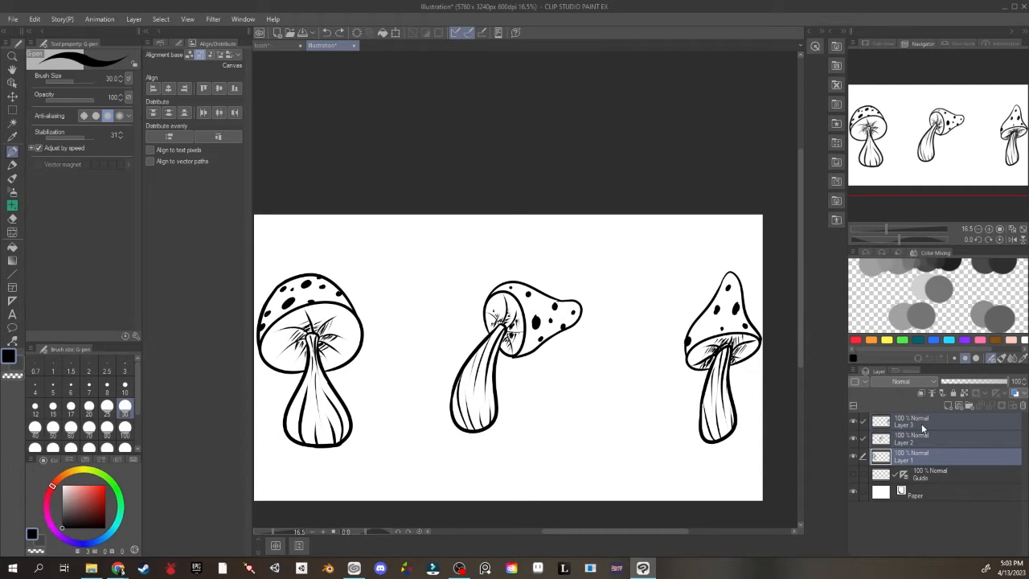
{"action": "left_click_drag", "start_coordinate": [543, 397], "coordinate": [678, 399]}
{"action": "left_click_drag", "start_coordinate": [361, 381], "coordinate": [405, 380]}
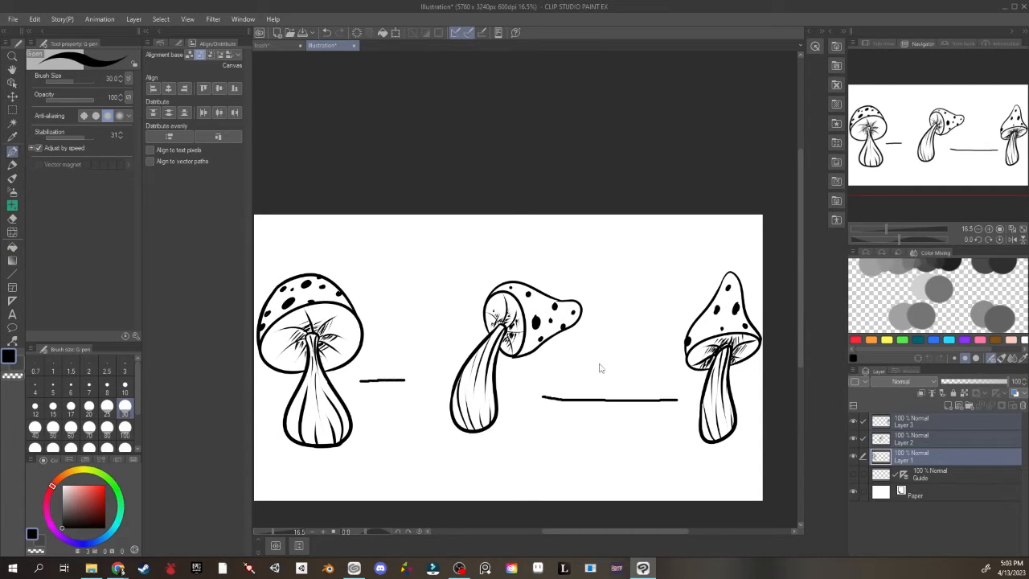
{"action": "key", "text": "ctrl+z"}
{"action": "key", "text": "ctrl+z"}
{"action": "left_click_drag", "start_coordinate": [593, 319], "coordinate": [676, 321]}
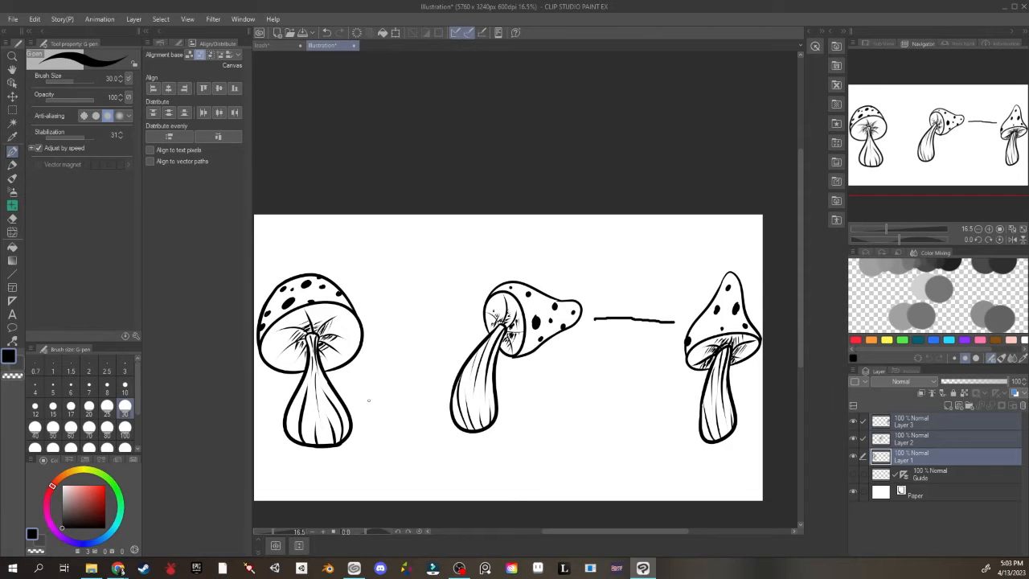
{"action": "left_click_drag", "start_coordinate": [368, 401], "coordinate": [434, 402]}
{"action": "key", "text": "ctrl+z"}
{"action": "key", "text": "ctrl+z"}
Distribute the three mushrooms across the canvas by their vertical centers, and apply the horizontal center distribution as well.
{"action": "left_click", "coordinate": [171, 113]}
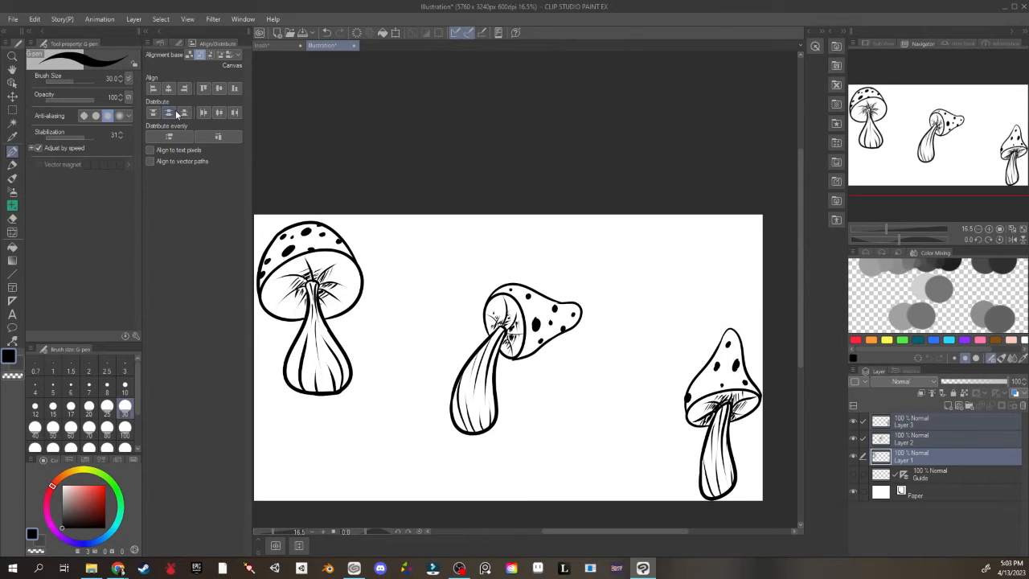
{"action": "left_click", "coordinate": [218, 110]}
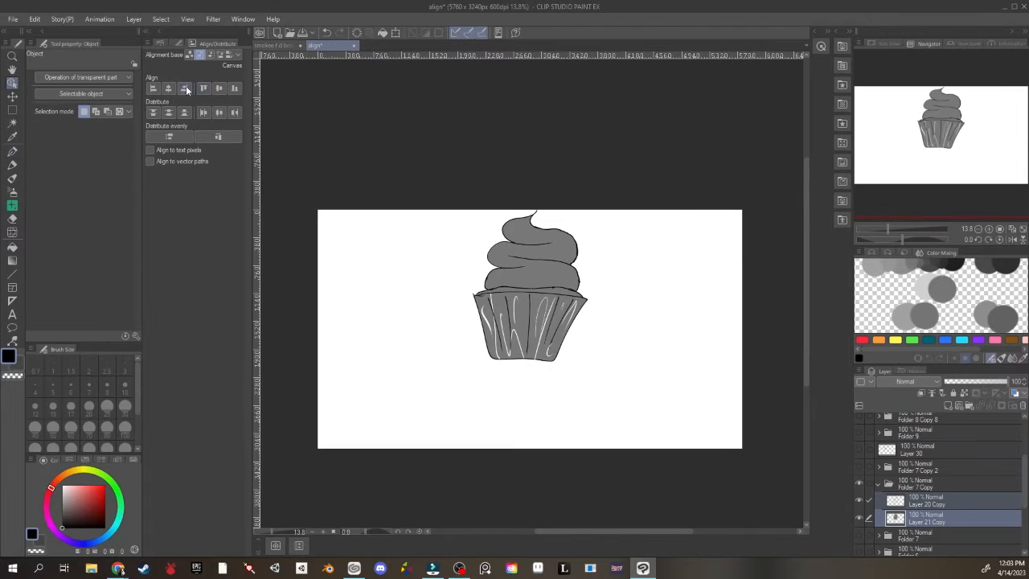
Align the two cupcake layers to the canvas's right edge, and undo the last two alignments.
{"action": "left_click", "coordinate": [184, 88]}
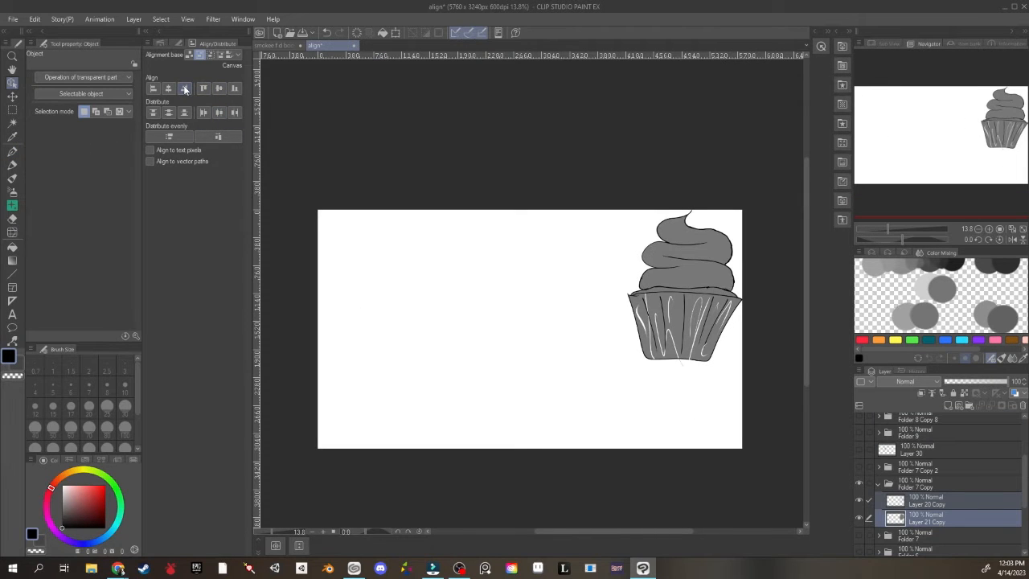
{"action": "key", "text": "ctrl+z"}
{"action": "key", "text": "ctrl+z"}
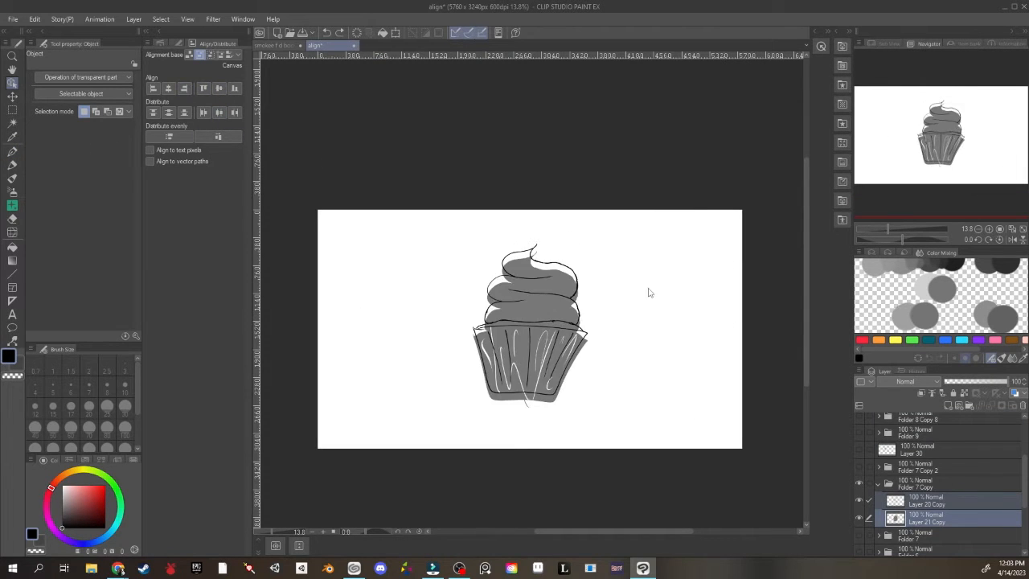
Align only Layer 21 Copy to the canvas's bottom edge, finishing at the canvas's vertical center.
{"action": "left_click", "coordinate": [949, 523]}
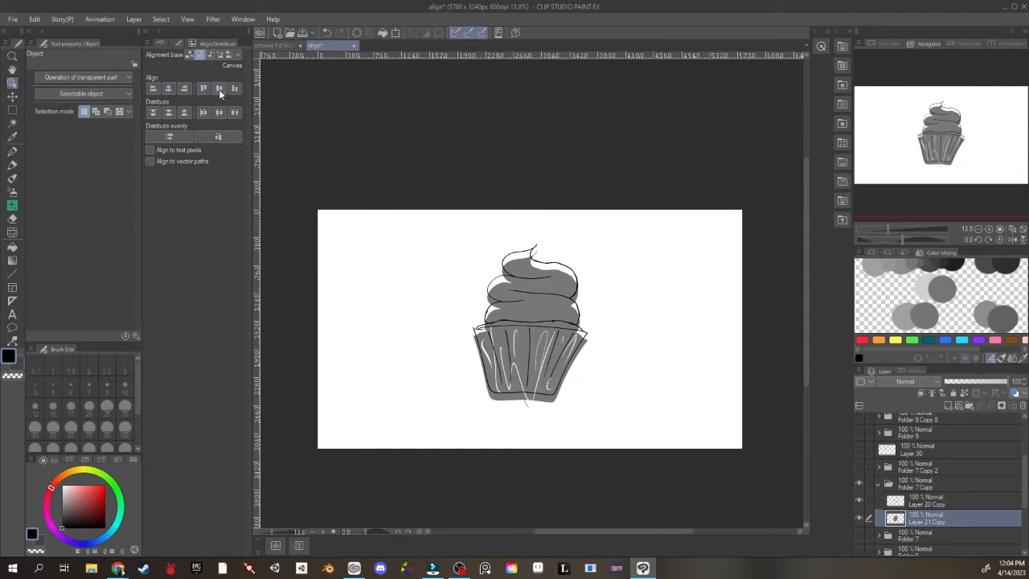
{"action": "left_click", "coordinate": [234, 89]}
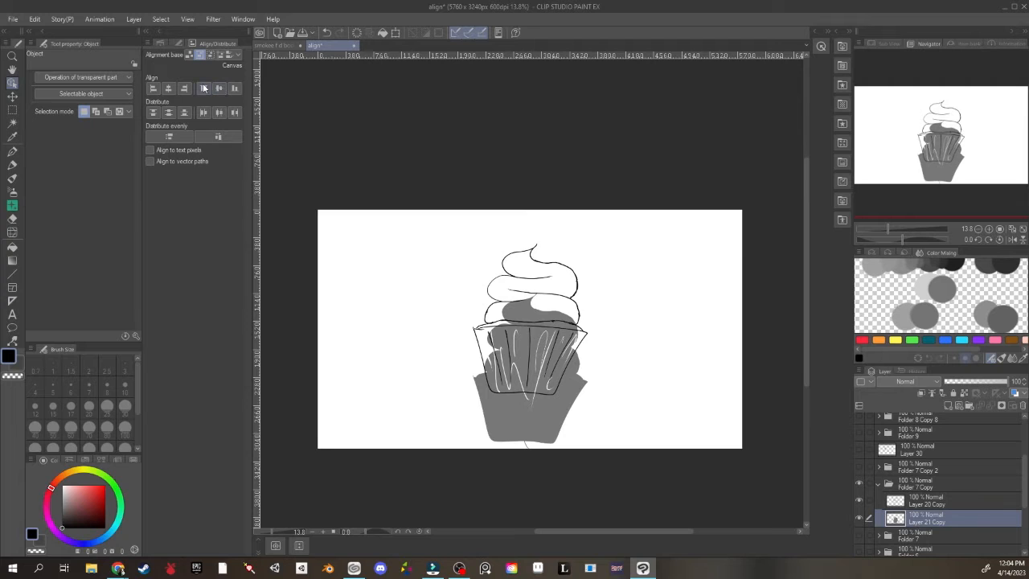
{"action": "left_click", "coordinate": [218, 88]}
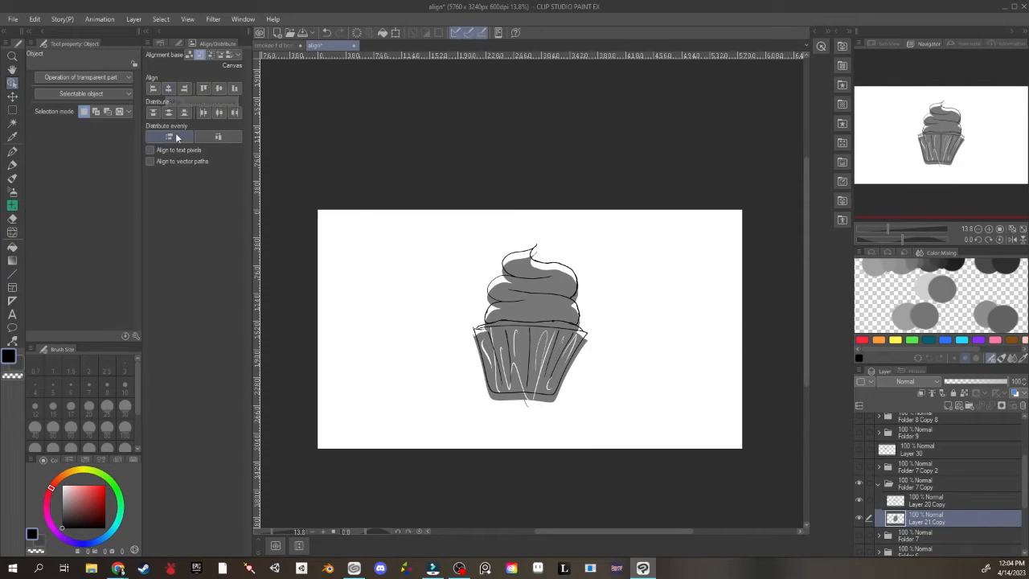
Try to distribute Layer 21 Copy evenly on its own.
{"action": "left_click", "coordinate": [216, 138]}
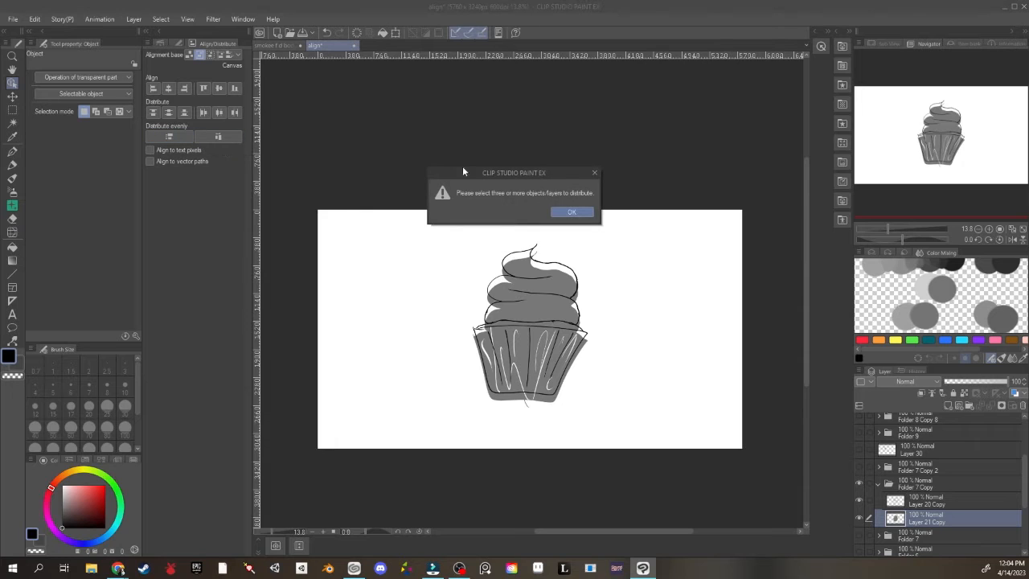
{"action": "left_click", "coordinate": [593, 175]}
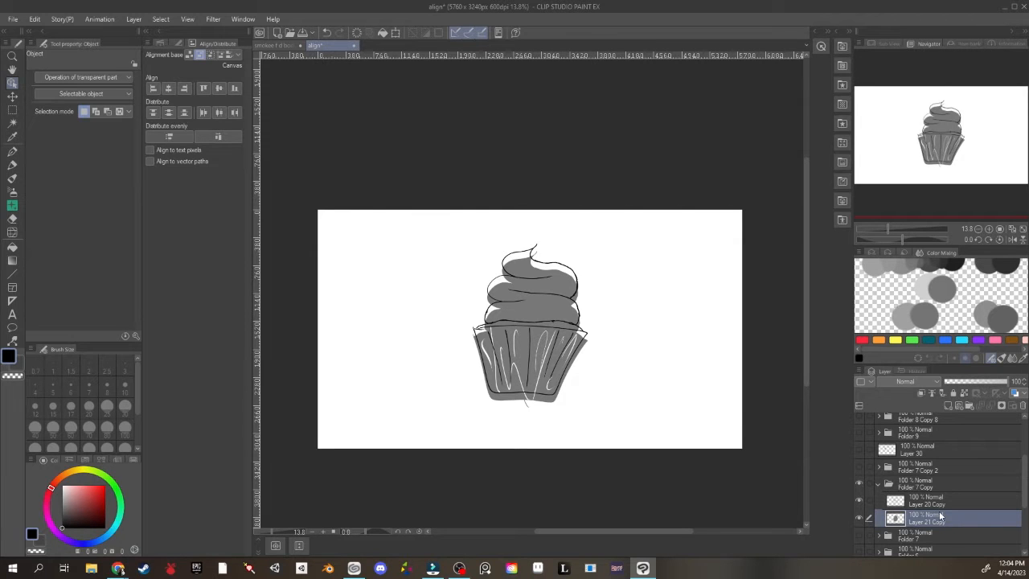
Draw a small G-pen dot to the lower right of the cupcake on Layer 21 Copy.
{"action": "scroll", "coordinate": [662, 363], "scroll_direction": "up", "scroll_amount": 3}
{"action": "key", "text": "p"}
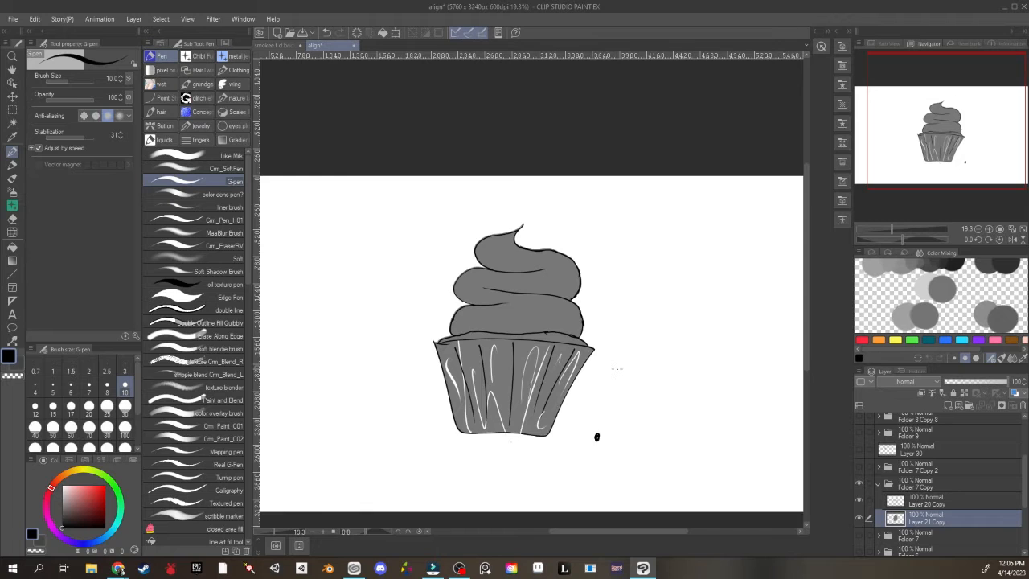
{"action": "scroll", "coordinate": [617, 368], "scroll_direction": "down", "scroll_amount": 3}
Align Layer 21 Copy, including the dot, to the canvas's horizontal and vertical centers.
{"action": "left_click", "coordinate": [225, 43]}
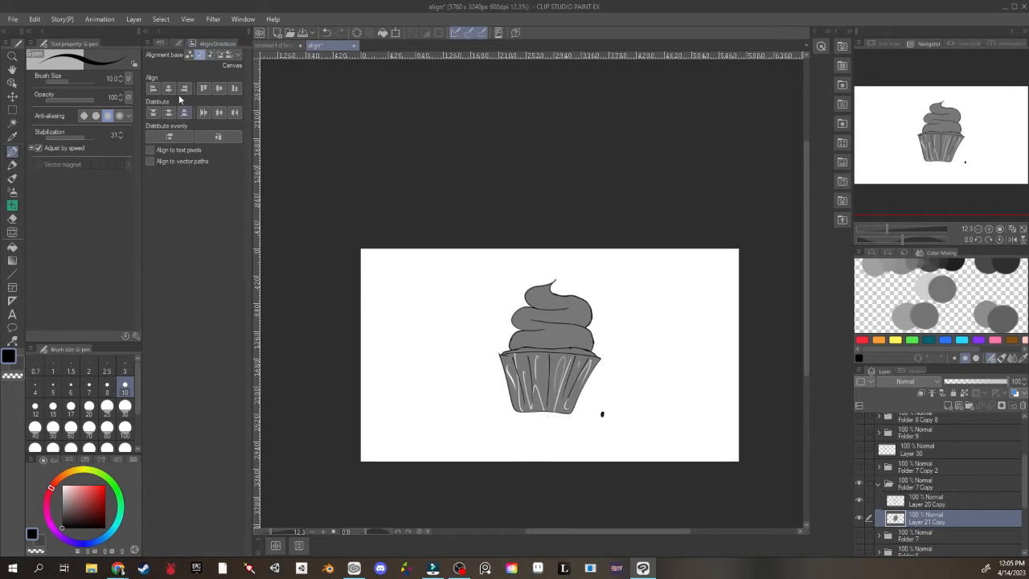
{"action": "left_click", "coordinate": [169, 88]}
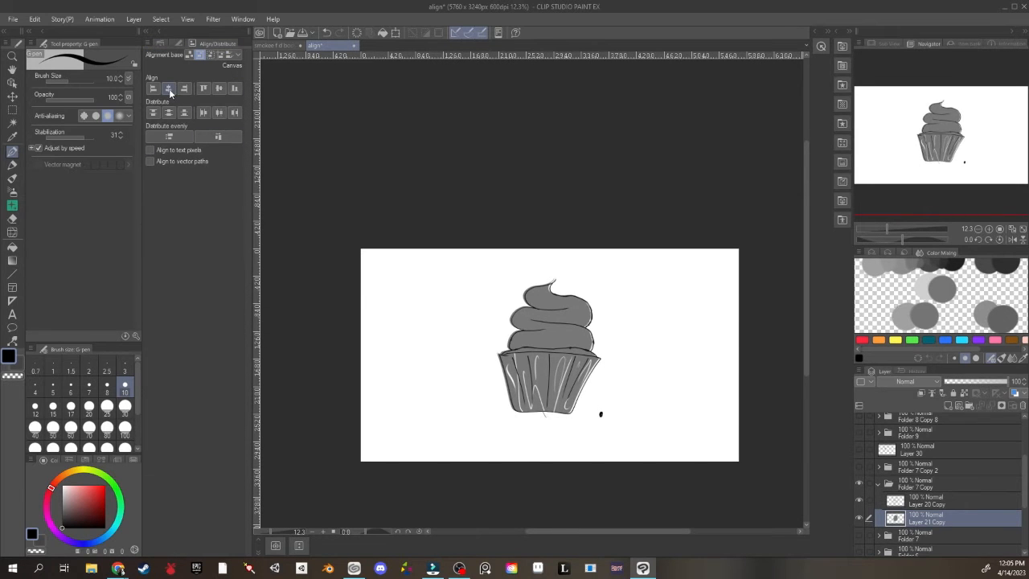
{"action": "left_click", "coordinate": [222, 92]}
Outline the stray dot beside the cupcake with the G-pen, and undo the outline, the centering and the dot.
{"action": "scroll", "coordinate": [683, 411], "scroll_direction": "up", "scroll_amount": 2}
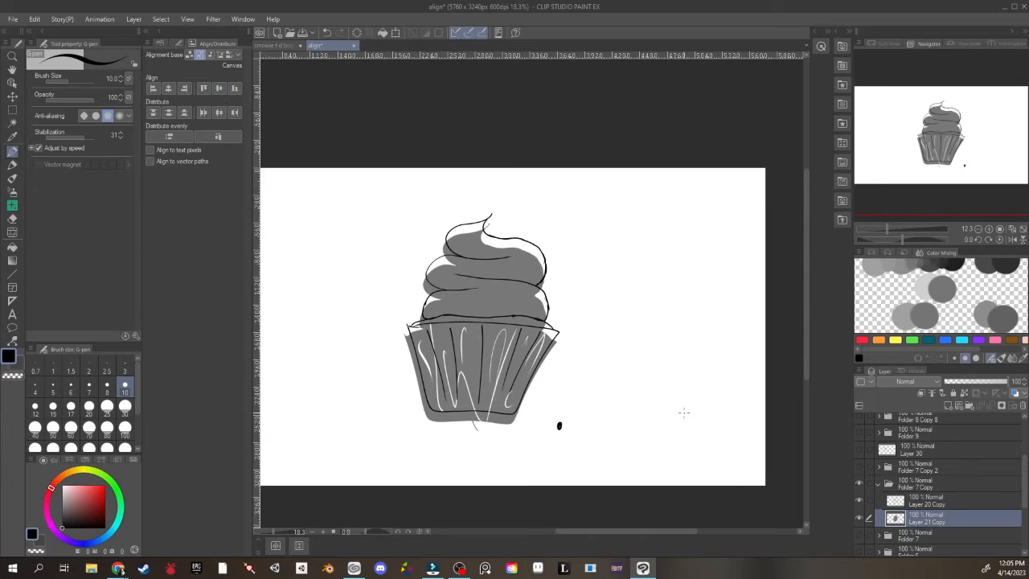
{"action": "scroll", "coordinate": [683, 413], "scroll_direction": "down", "scroll_amount": 1}
{"action": "key", "text": "h"}
{"action": "left_click_drag", "start_coordinate": [626, 419], "coordinate": [660, 406]}
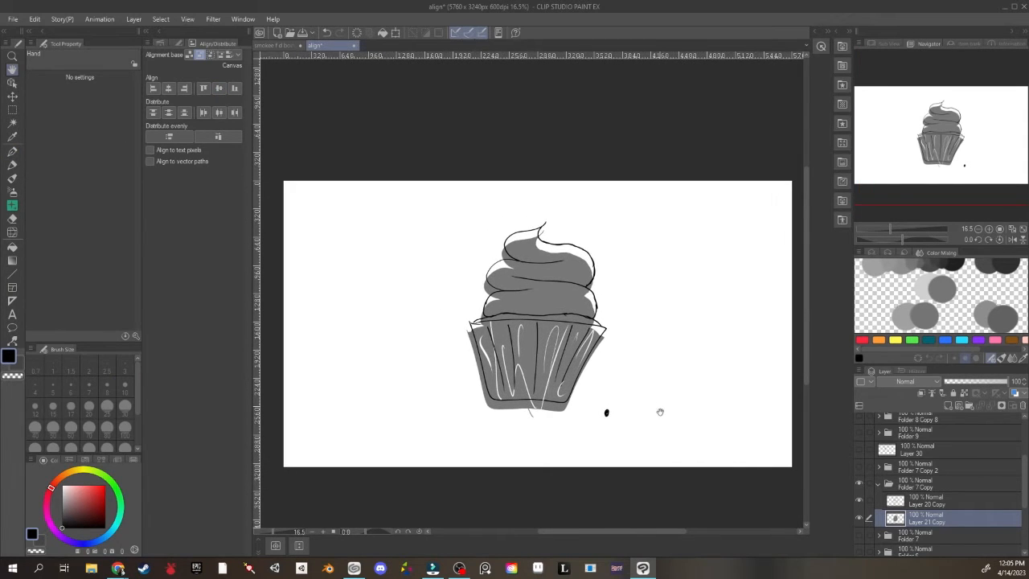
{"action": "key", "text": "p"}
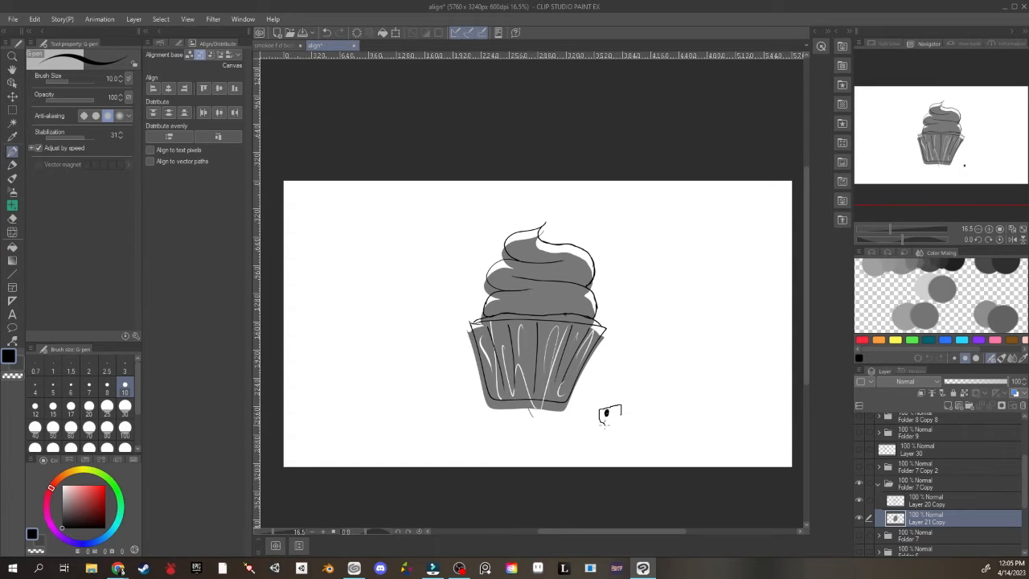
{"action": "key", "text": "ctrl+z"}
{"action": "key", "text": "ctrl+z"}
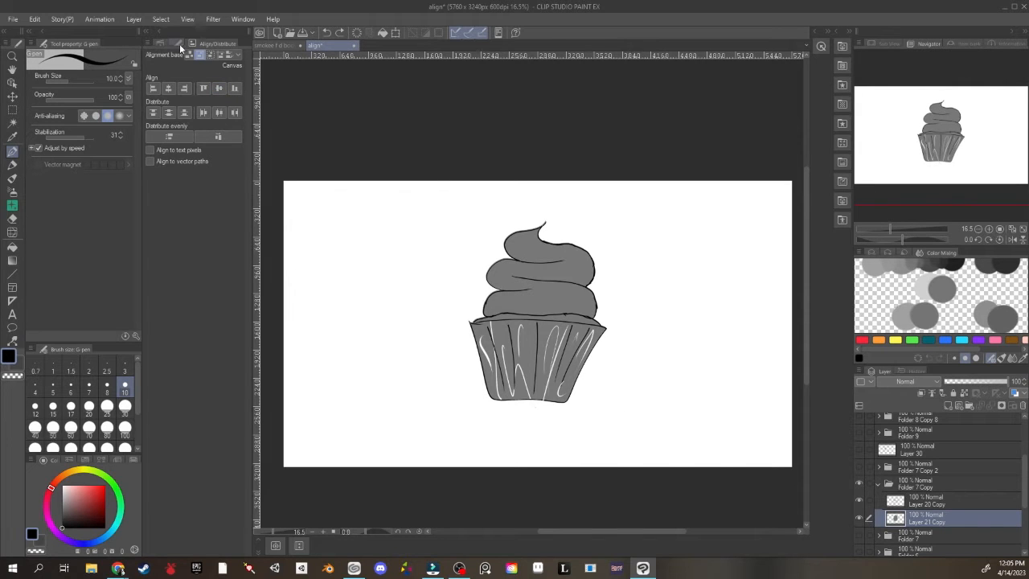
Draw a small G-pen circle to the upper left of the cupcake on Layer 21 Copy and return to the alignment settings.
{"action": "left_click", "coordinate": [173, 42]}
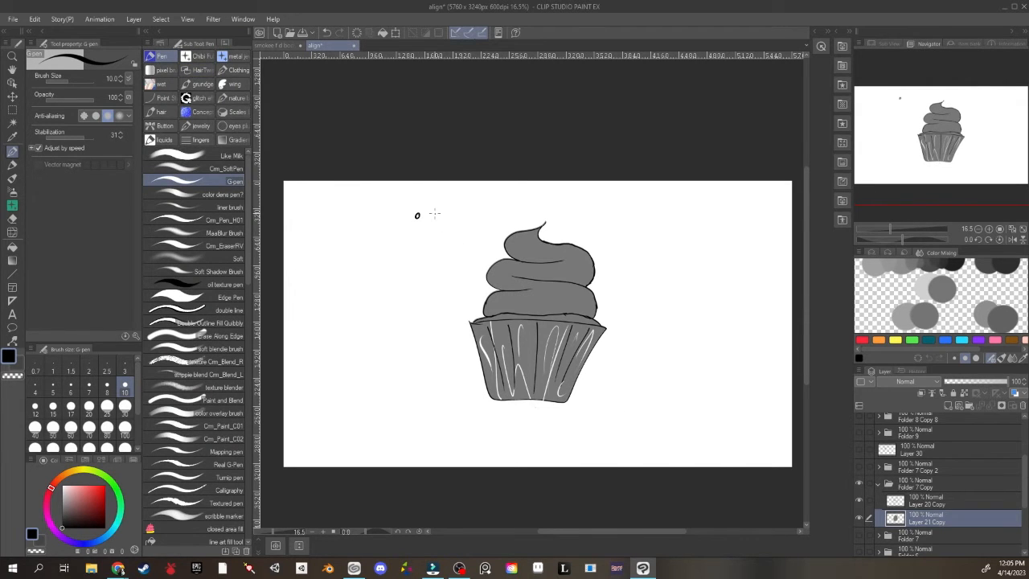
{"action": "left_click", "coordinate": [226, 43]}
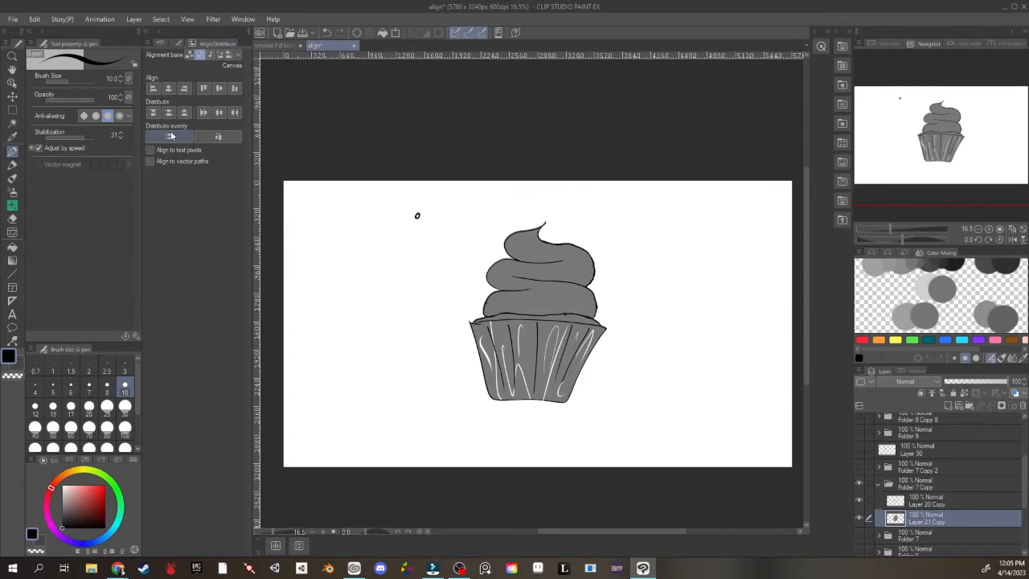
Align Layer 21 Copy to the canvas's horizontal and vertical centers, and collapse and hide Folder 7 Copy.
{"action": "left_click", "coordinate": [168, 90]}
{"action": "left_click", "coordinate": [220, 88]}
{"action": "left_click", "coordinate": [879, 483]}
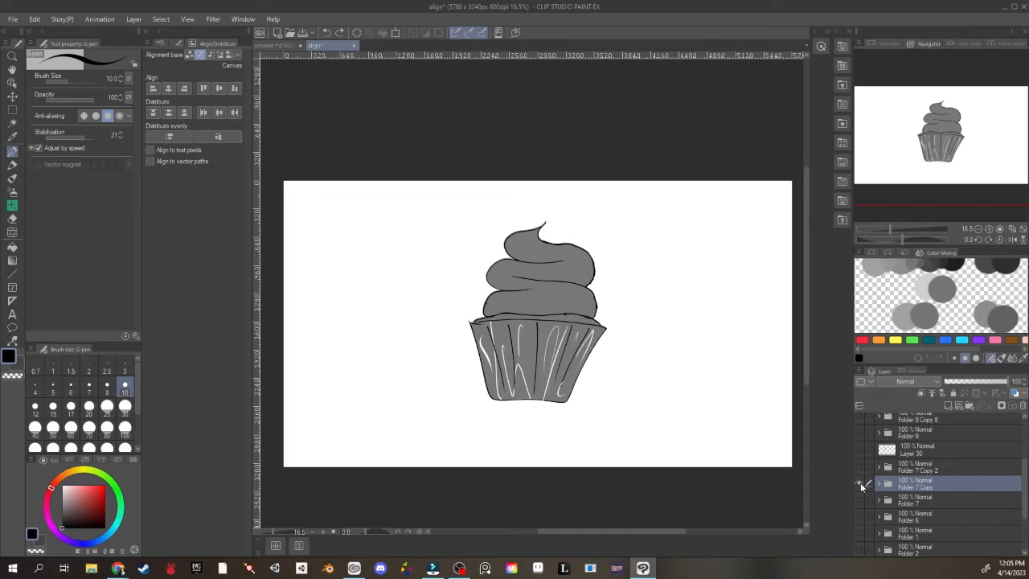
{"action": "left_click", "coordinate": [860, 483]}
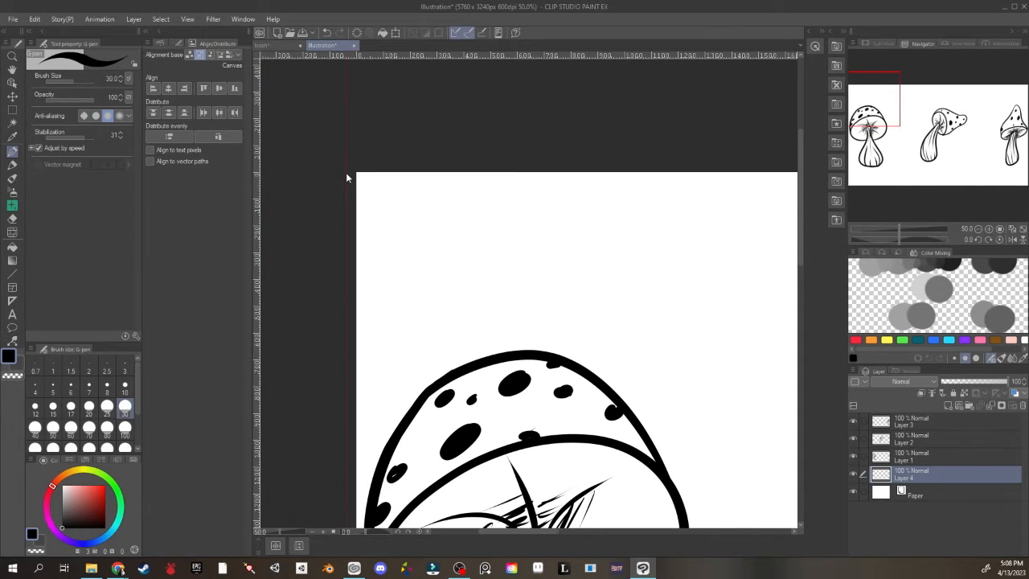
Place a vertical guide exactly on the canvas's left edge in the mushroom illustration.
{"action": "mouse_move", "coordinate": [346, 172]}
{"action": "left_mouse_down"}
{"action": "mouse_move", "coordinate": [323, 161]}
{"action": "mouse_move", "coordinate": [357, 165]}
{"action": "left_mouse_up"}
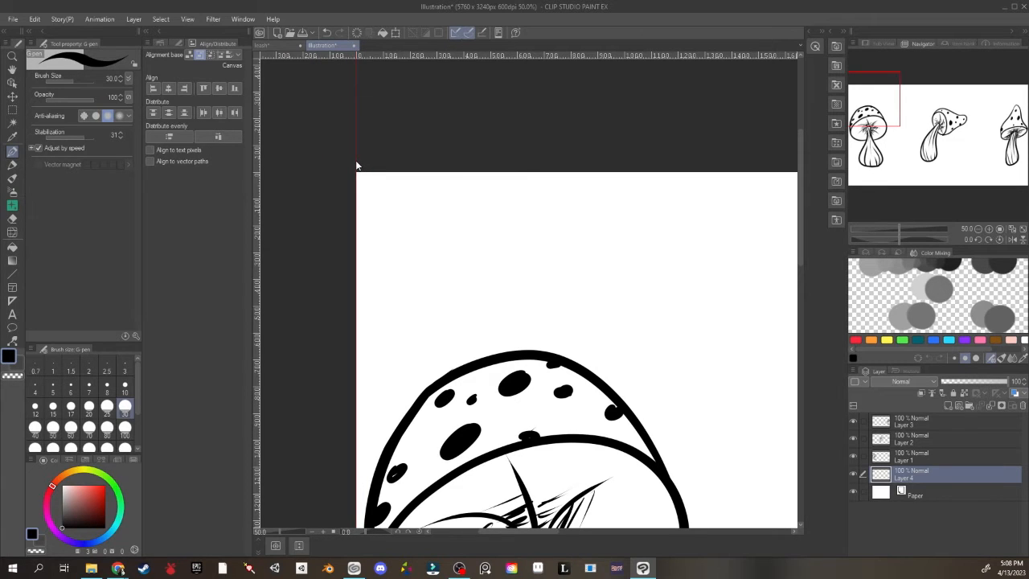
{"action": "scroll", "coordinate": [357, 230], "scroll_direction": "up", "scroll_amount": 5}
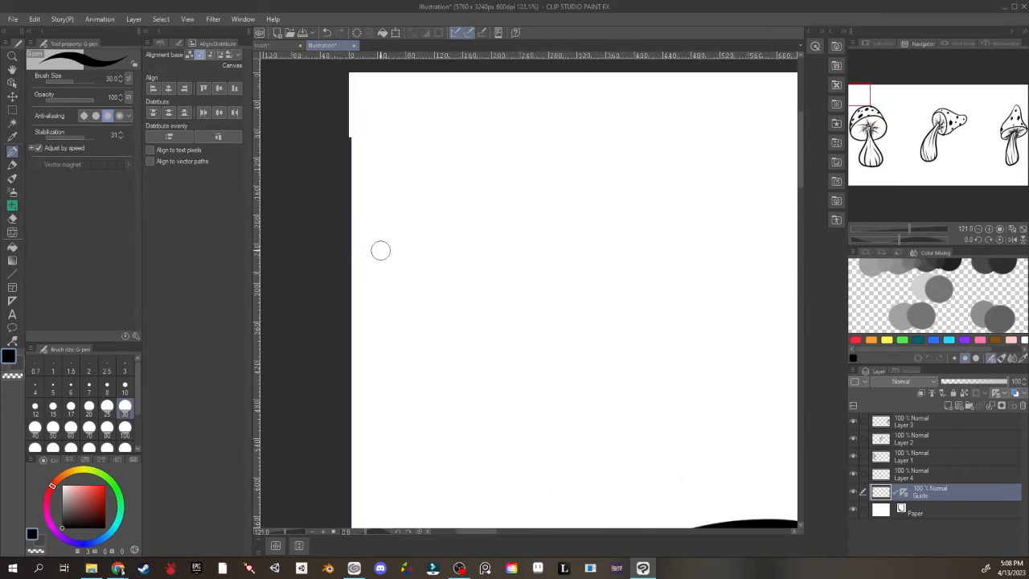
{"action": "key", "text": "space"}
{"action": "scroll", "coordinate": [429, 345], "scroll_direction": "up", "scroll_amount": 5}
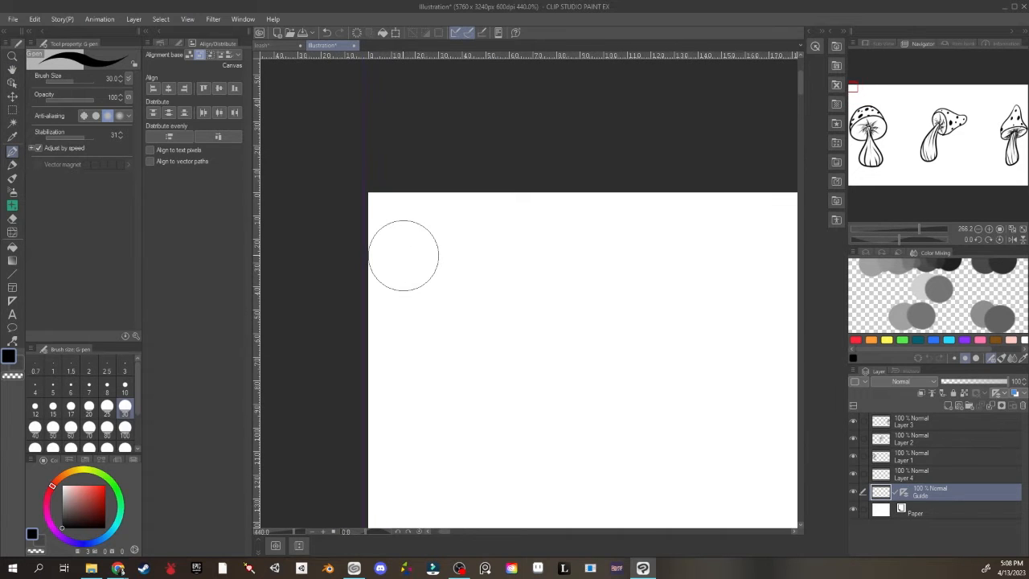
{"action": "scroll", "coordinate": [404, 255], "scroll_direction": "down", "scroll_amount": 4}
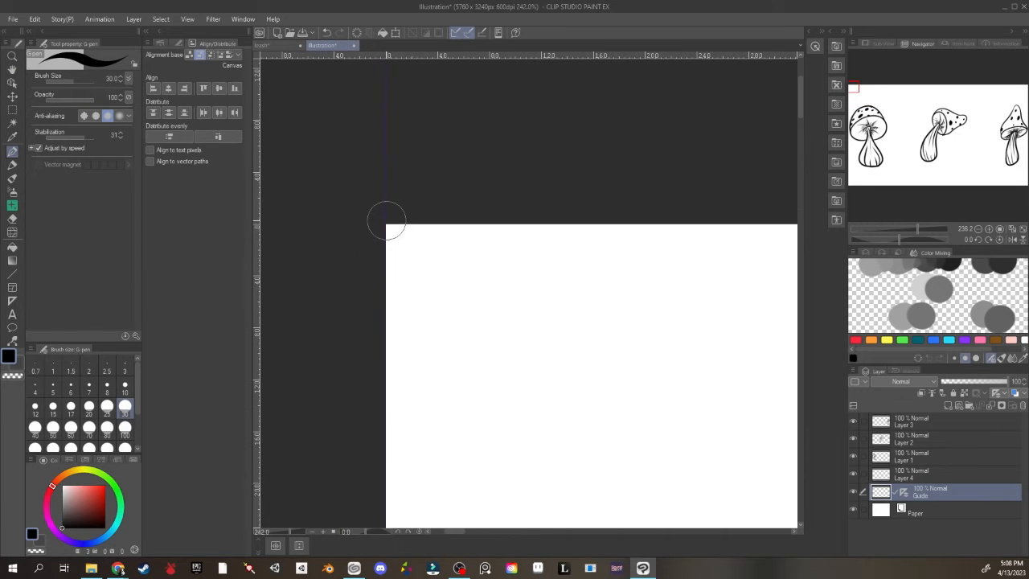
{"action": "scroll", "coordinate": [510, 368], "scroll_direction": "down", "scroll_amount": 12}
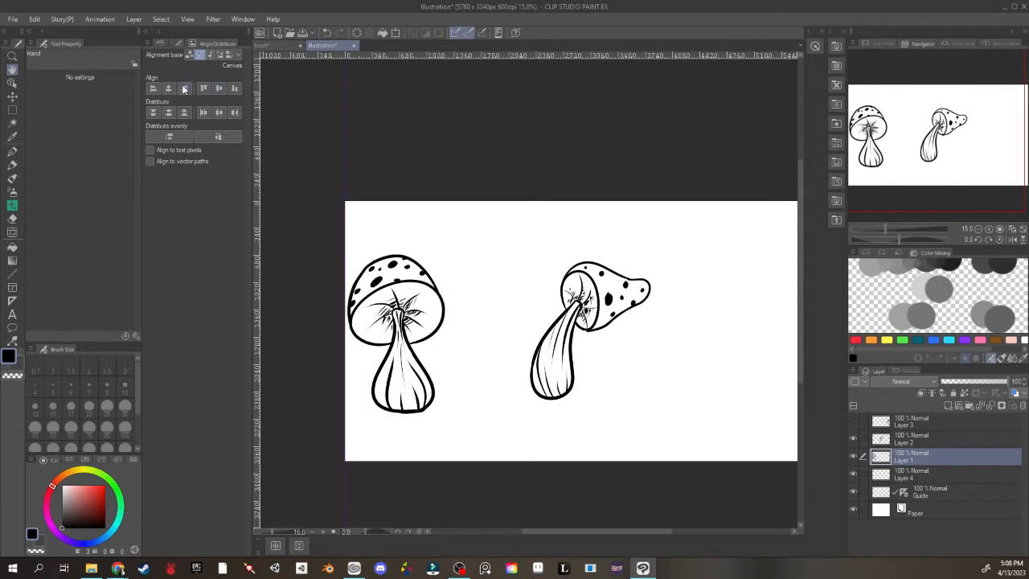
Set the alignment base to Guide and align Layer 1's mushroom by its horizontal center to the left-edge guide.
{"action": "left_click", "coordinate": [218, 54]}
{"action": "left_click", "coordinate": [168, 88]}
{"action": "left_click_drag", "start_coordinate": [632, 402], "coordinate": [592, 395]}
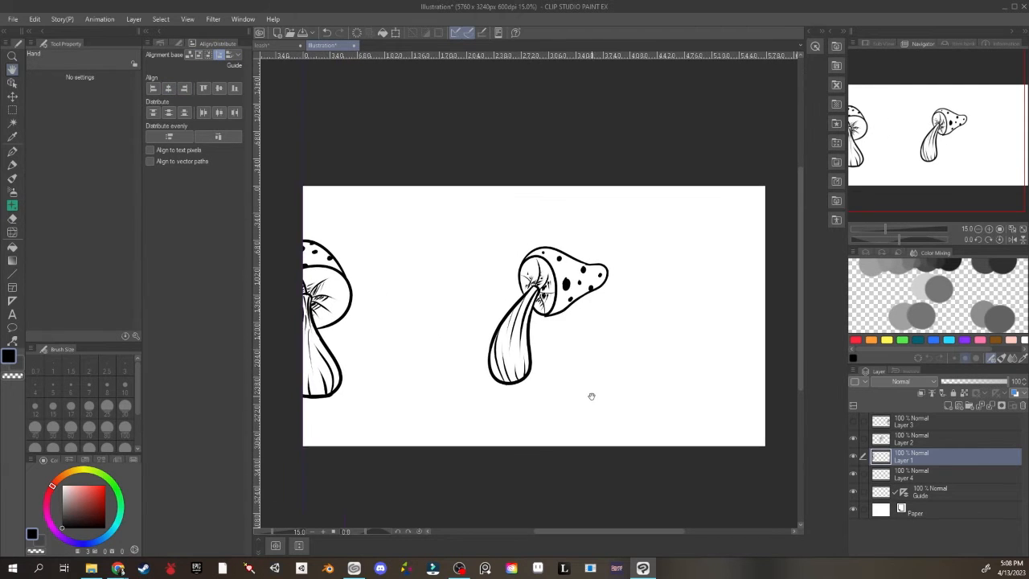
{"action": "scroll", "coordinate": [604, 396], "scroll_direction": "down", "scroll_amount": 1}
Duplicate Layer 1 and delete the Guide layer.
{"action": "right_click", "coordinate": [902, 460]}
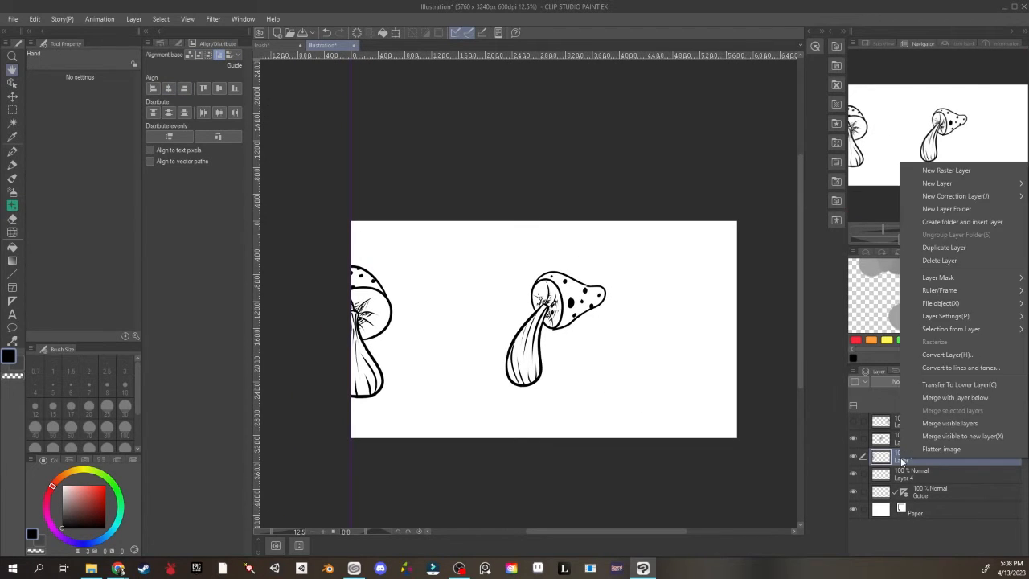
{"action": "left_click", "coordinate": [915, 248]}
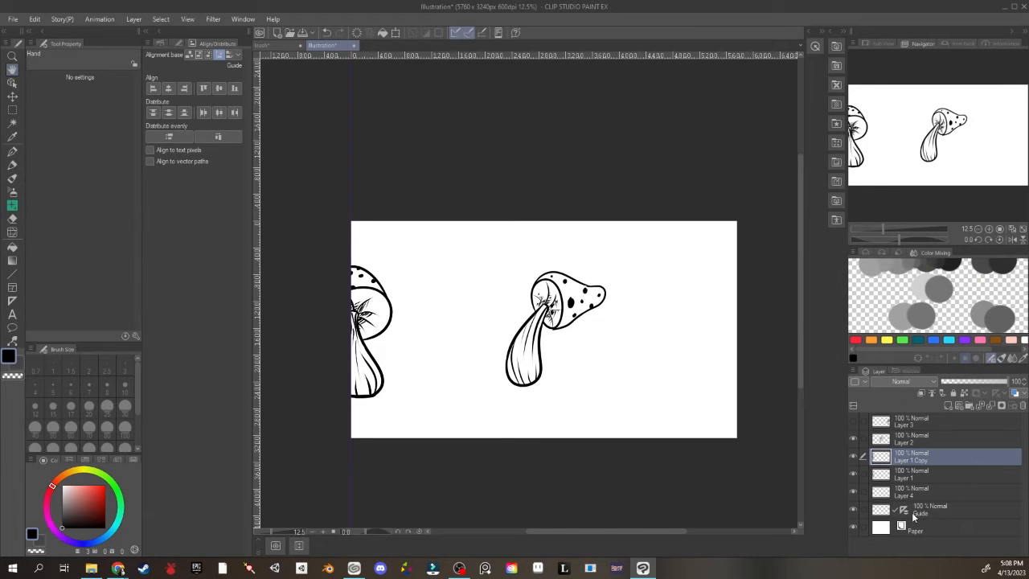
{"action": "left_click", "coordinate": [963, 512]}
{"action": "key", "text": "Delete"}
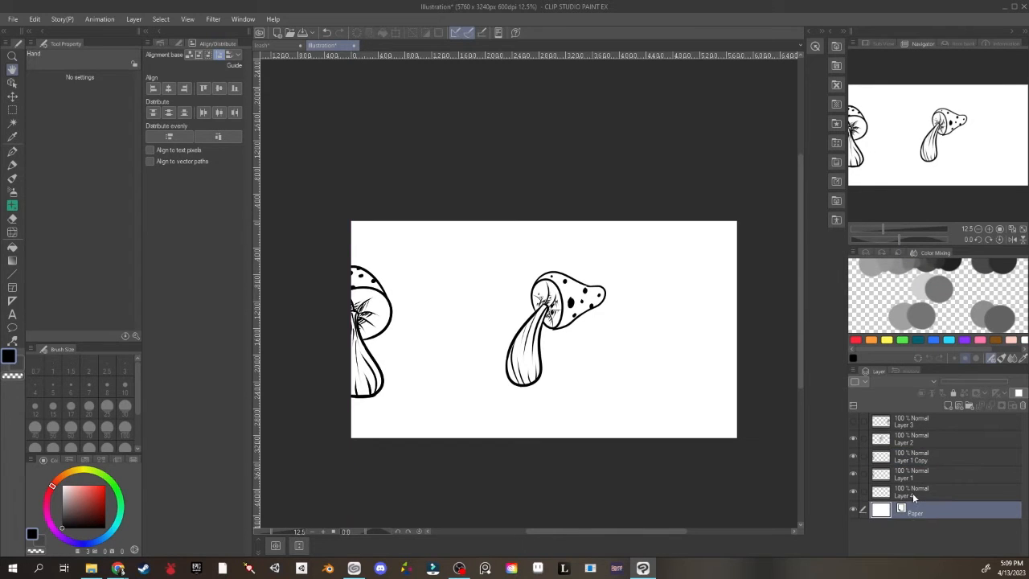
With Layer 4 active, place a new vertical guide on the canvas's right edge.
{"action": "left_click", "coordinate": [912, 494]}
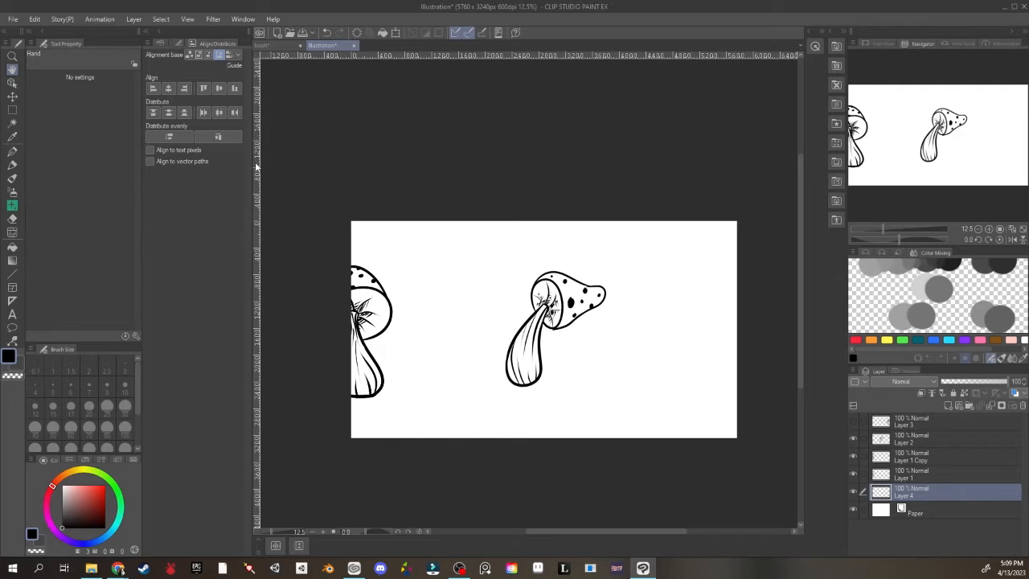
{"action": "left_click", "coordinate": [854, 457]}
{"action": "left_click", "coordinate": [914, 457]}
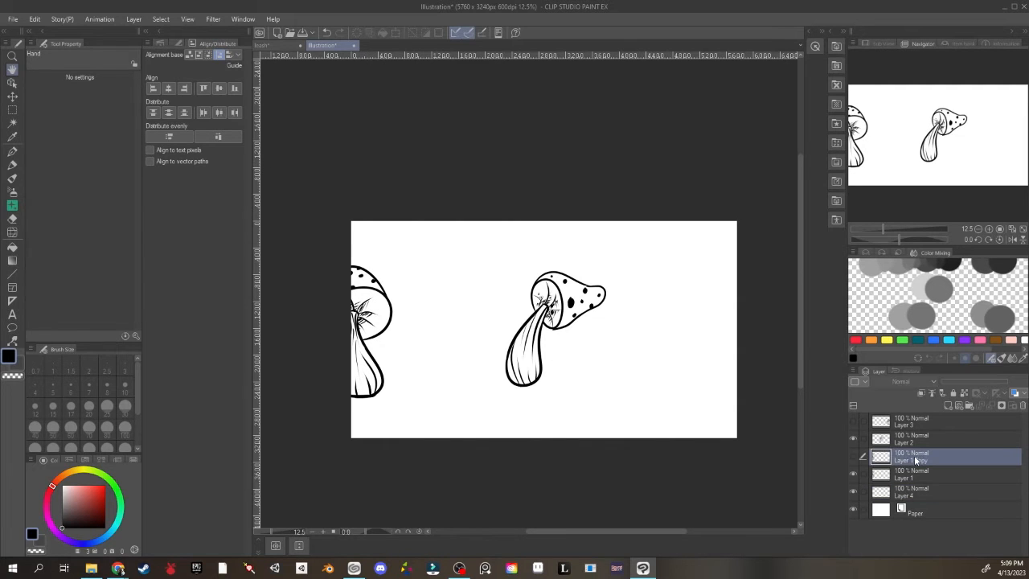
{"action": "left_click", "coordinate": [854, 458]}
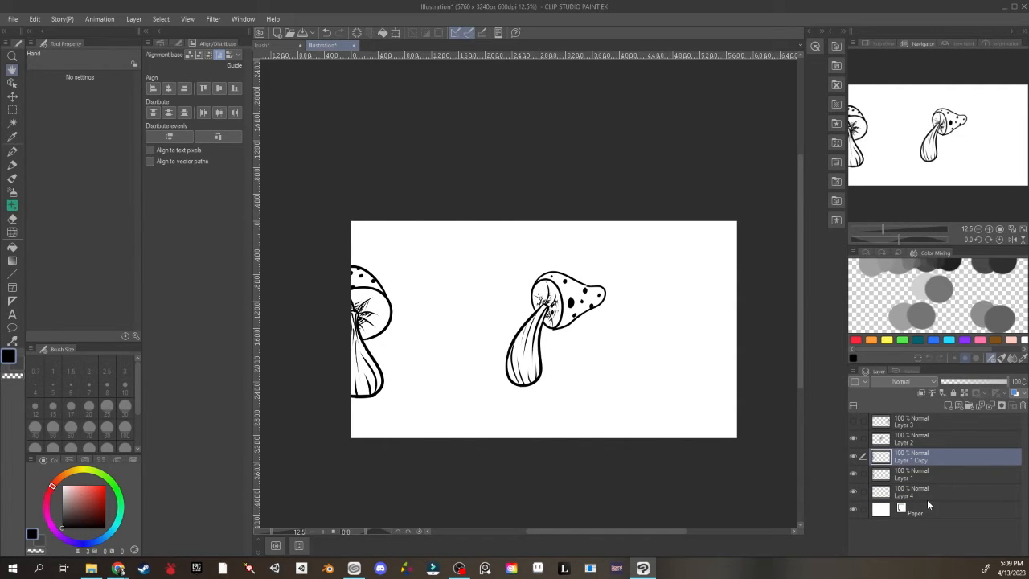
{"action": "left_click", "coordinate": [926, 499]}
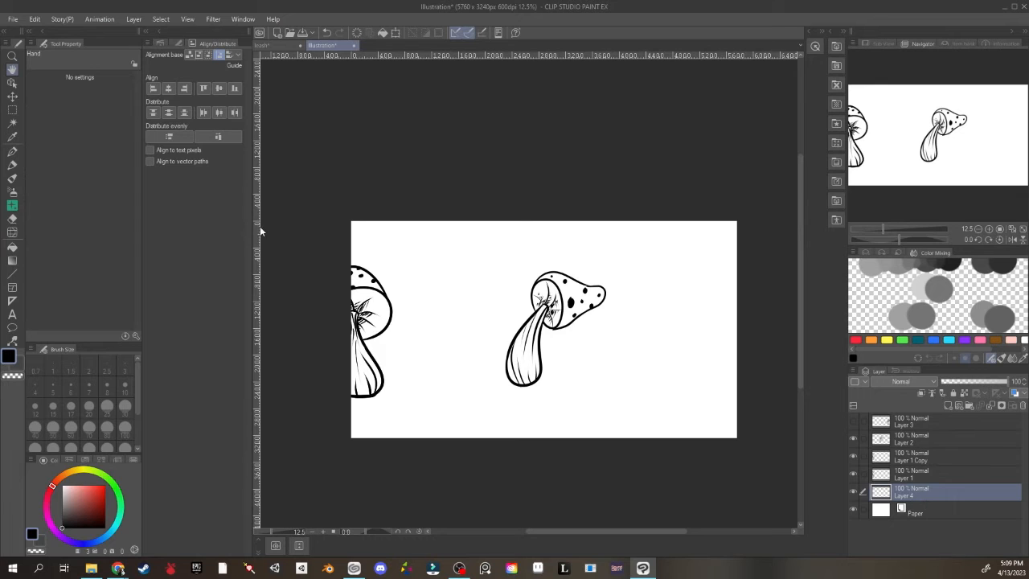
{"action": "left_click_drag", "start_coordinate": [259, 227], "coordinate": [737, 236]}
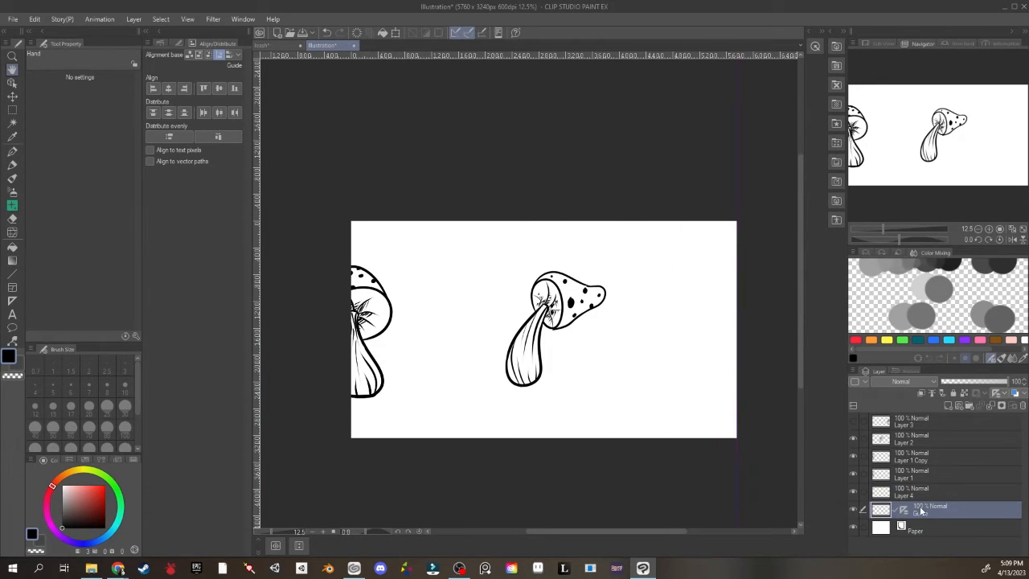
Align Layer 1's mushroom by its horizontal center to the right-edge guide and hide the Guide layer.
{"action": "left_click", "coordinate": [901, 472]}
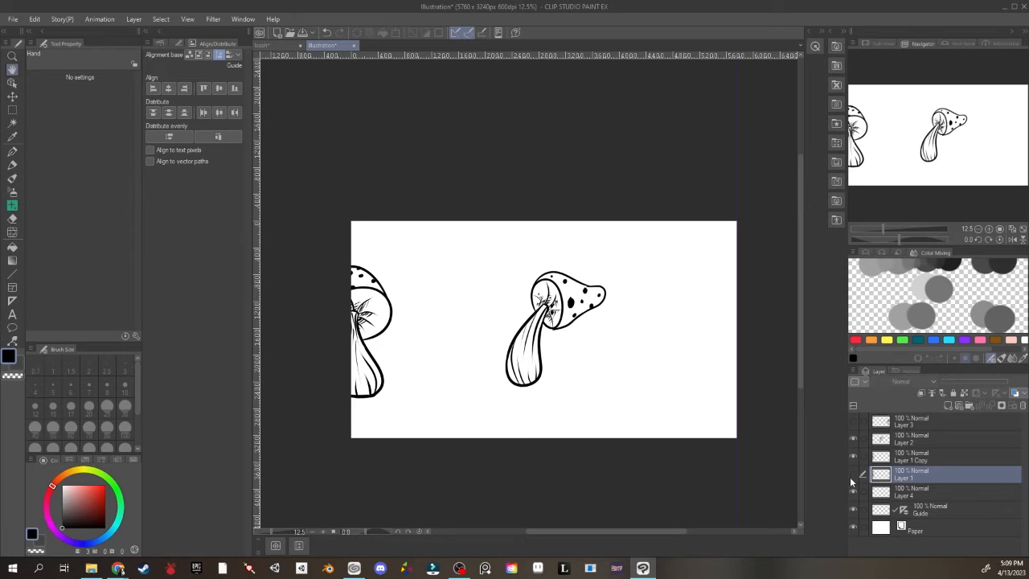
{"action": "left_click", "coordinate": [169, 89]}
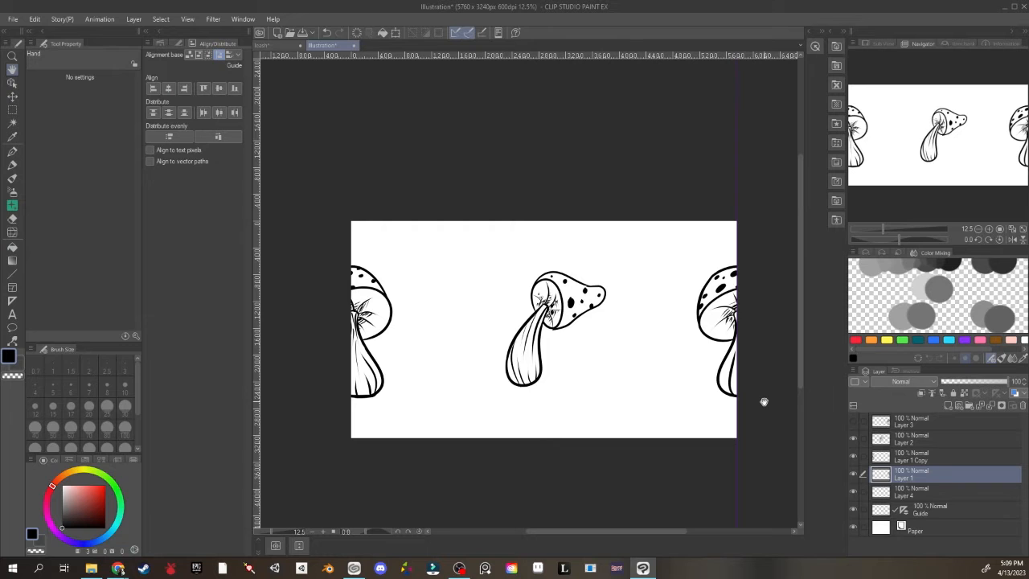
{"action": "left_click", "coordinate": [952, 507]}
{"action": "left_click", "coordinate": [854, 510]}
{"action": "scroll", "coordinate": [757, 389], "scroll_direction": "down", "scroll_amount": 3}
{"action": "left_click_drag", "start_coordinate": [740, 424], "coordinate": [655, 477]}
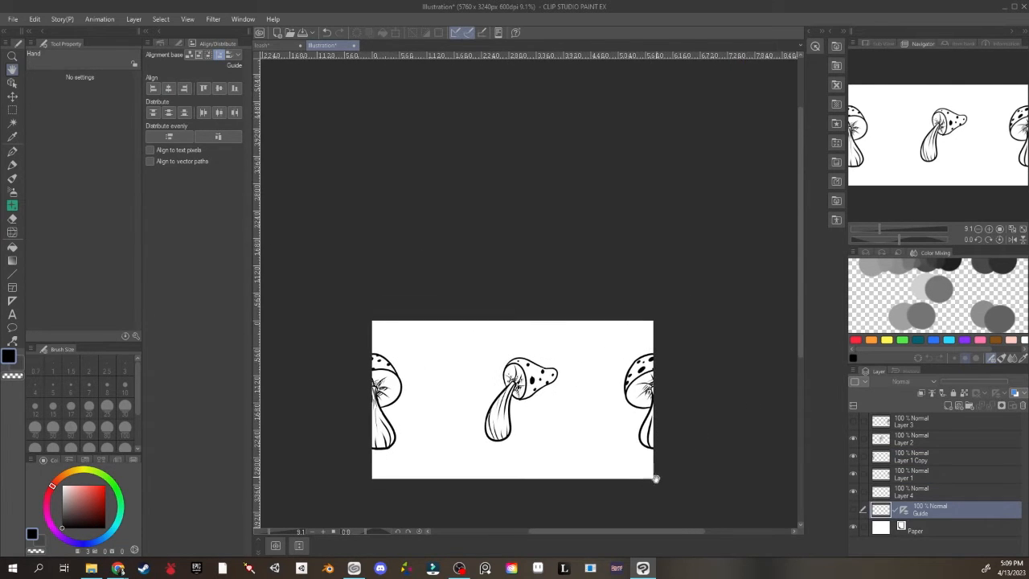
{"action": "left_click_drag", "start_coordinate": [494, 442], "coordinate": [492, 402]}
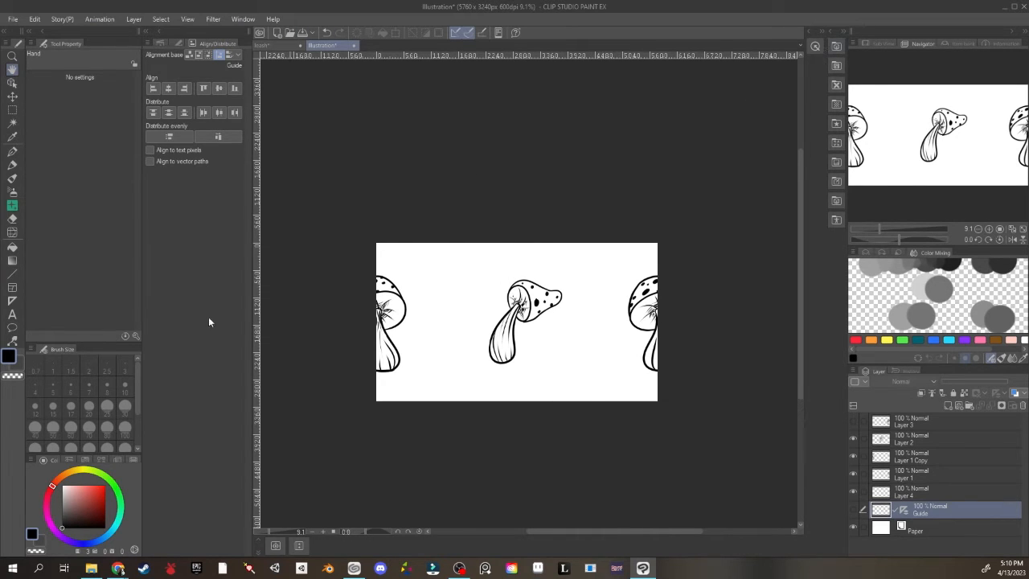
Create a layer folder, move Layer 2, Layer 1 Copy, Layer 1 and Layer 4 into it, and collapse it.
{"action": "left_click", "coordinate": [908, 492]}
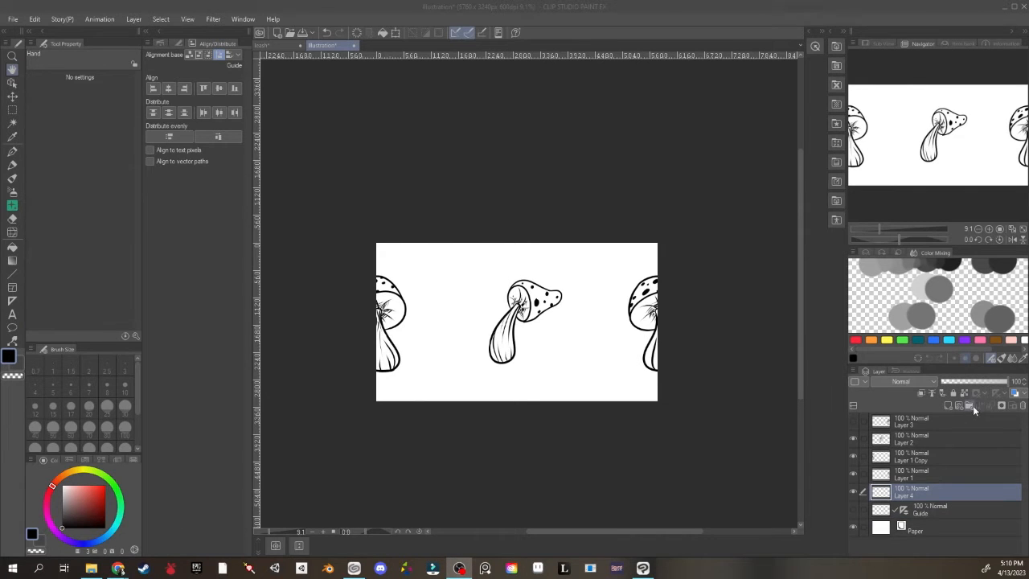
{"action": "left_click", "coordinate": [962, 439]}
{"action": "left_click", "coordinate": [969, 404]}
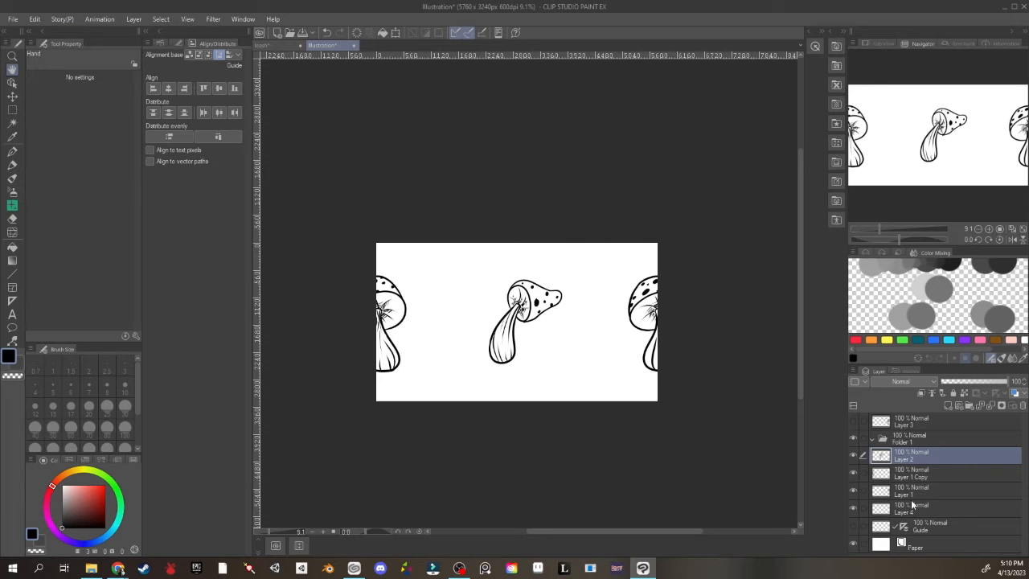
{"action": "left_click", "coordinate": [911, 500], "text": "shift"}
{"action": "left_click_drag", "start_coordinate": [913, 455], "coordinate": [873, 442]}
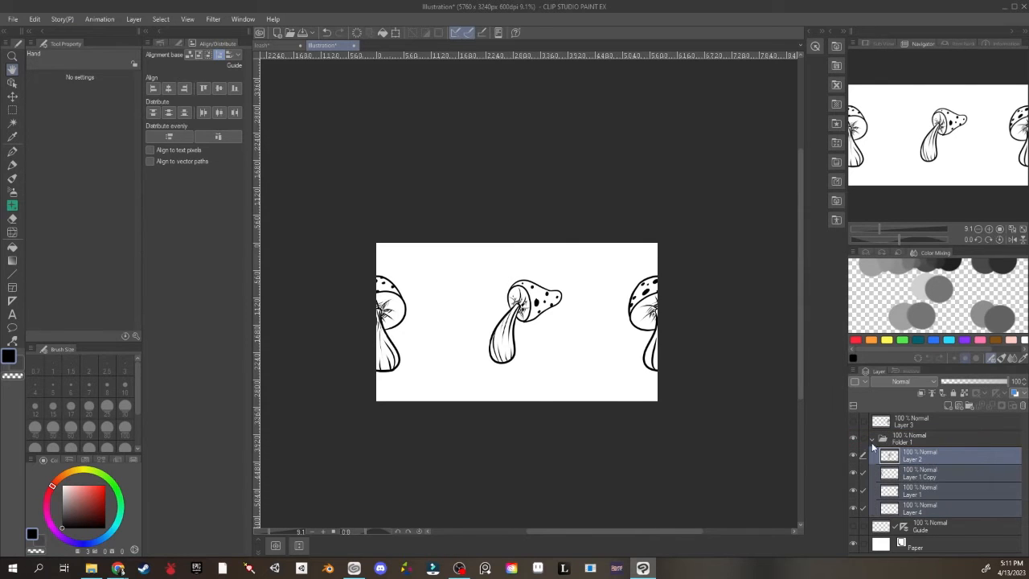
{"action": "left_click", "coordinate": [872, 440]}
Duplicate Folder 1, hide the original and merge the copy into a single layer.
{"action": "right_click", "coordinate": [936, 436]}
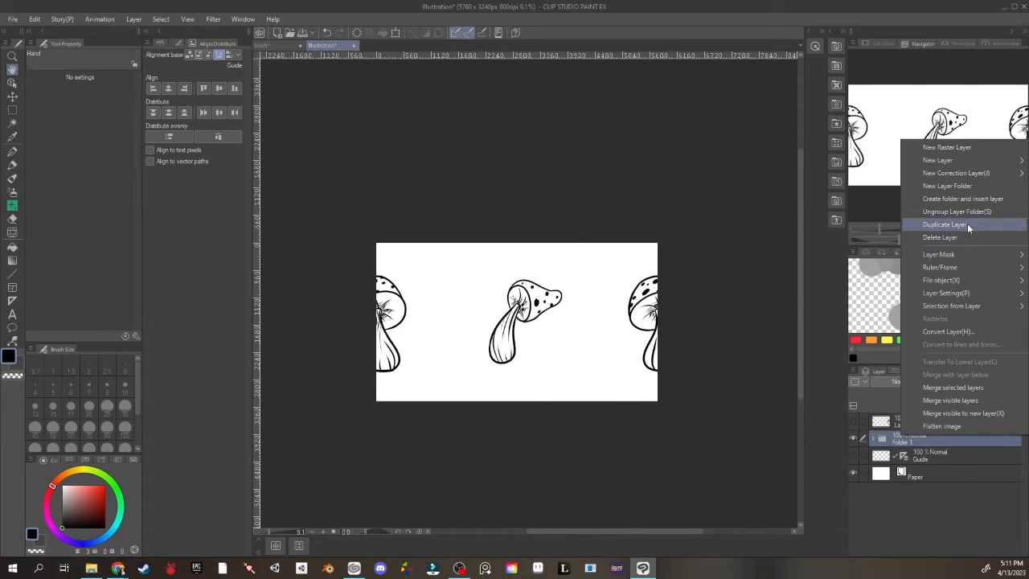
{"action": "left_click", "coordinate": [967, 224]}
{"action": "right_click", "coordinate": [902, 439]}
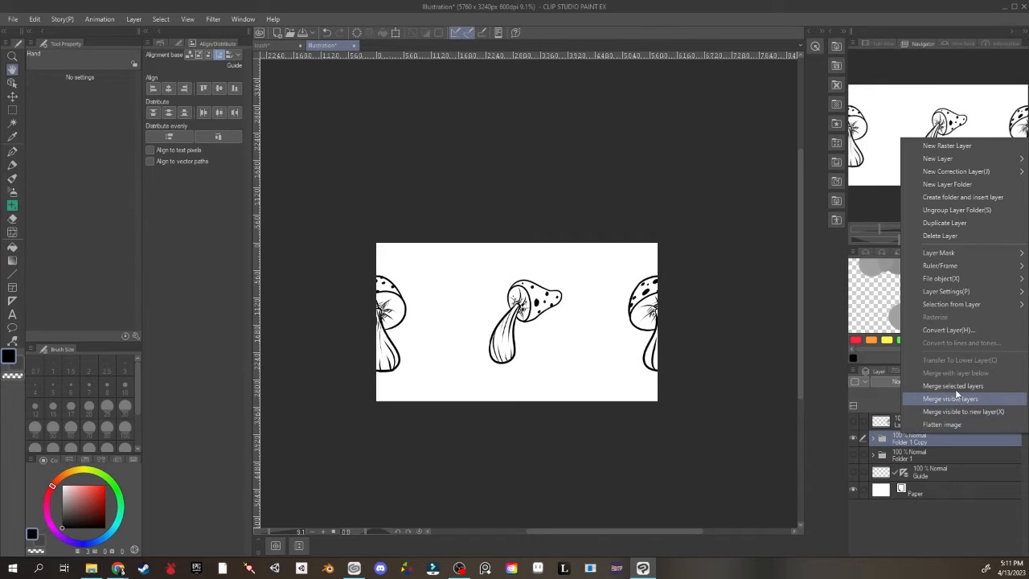
{"action": "left_click", "coordinate": [954, 397]}
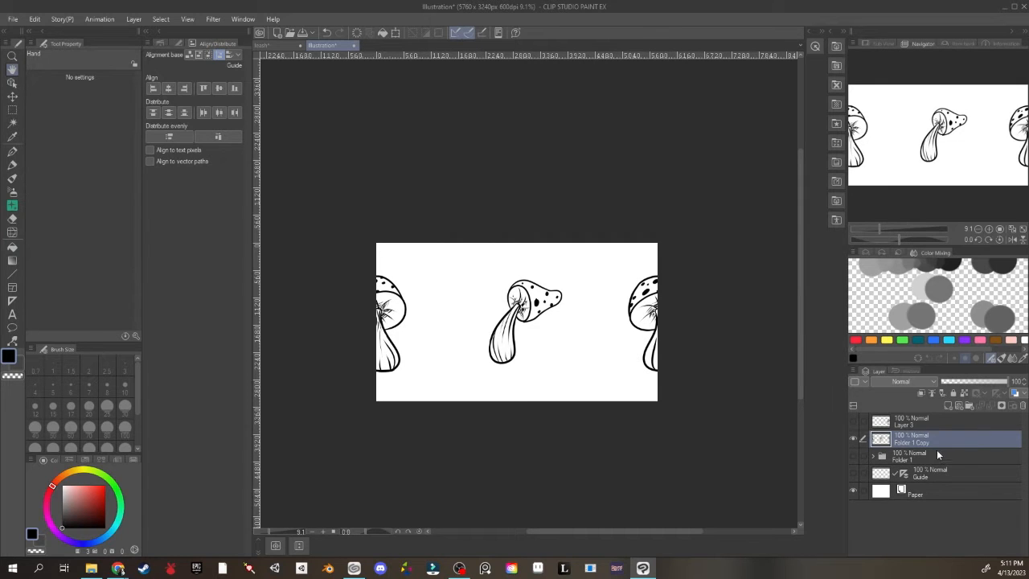
Register the merged Folder 1 Copy layer as an image material in All materials.
{"action": "left_click", "coordinate": [839, 46]}
{"action": "left_click_drag", "start_coordinate": [928, 434], "coordinate": [758, 246]}
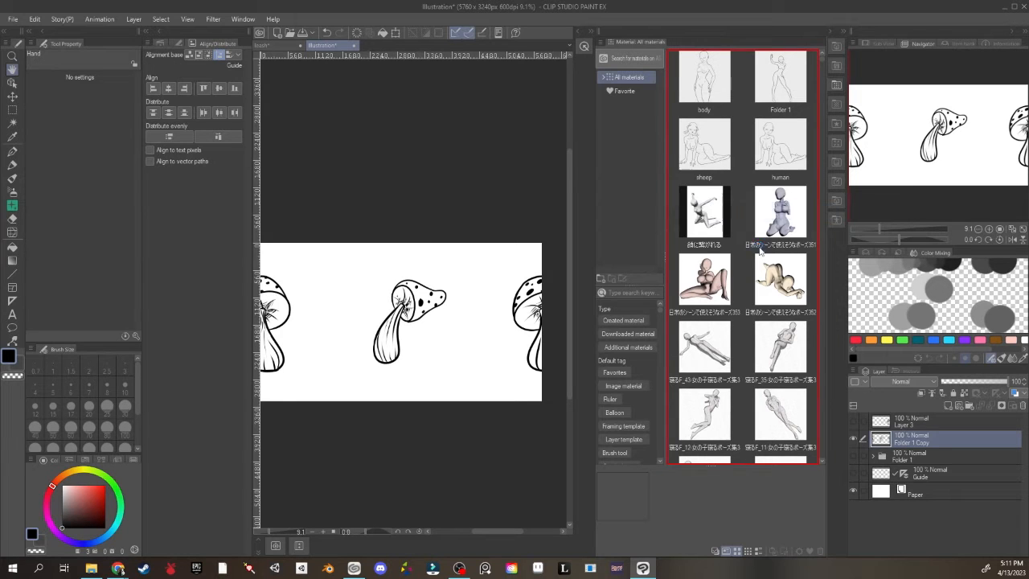
Enable Tiling for the Folder 1 Copy material with Repeat in the vertical and horizontal directions, and save it in 2d poses.
{"action": "left_click", "coordinate": [698, 78]}
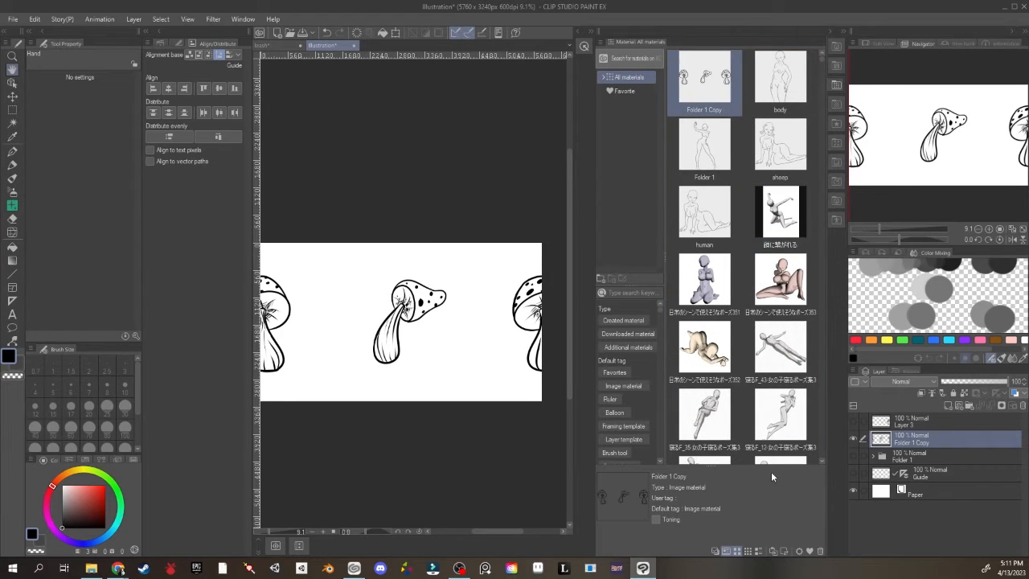
{"action": "left_click", "coordinate": [799, 552]}
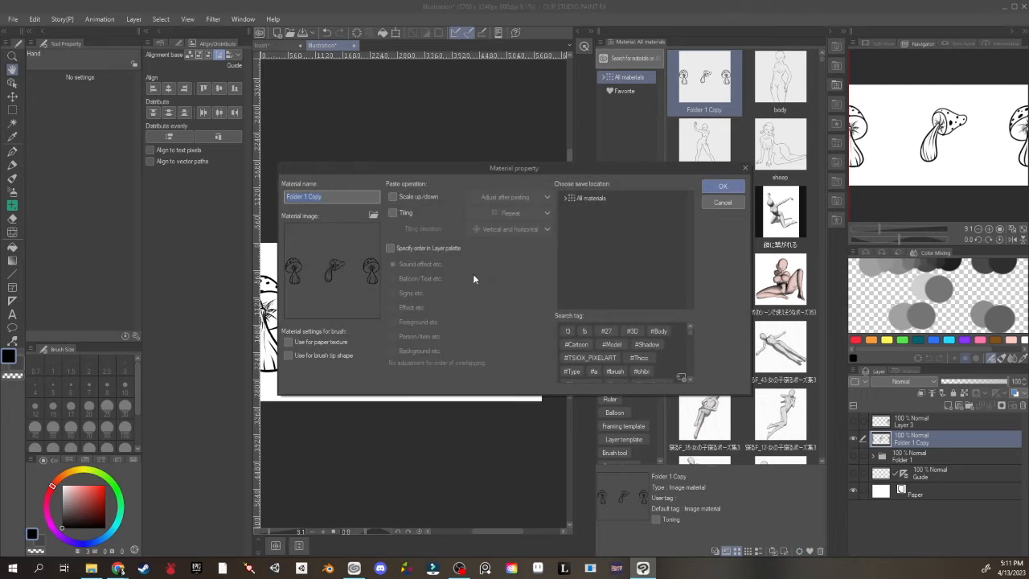
{"action": "left_click", "coordinate": [393, 212]}
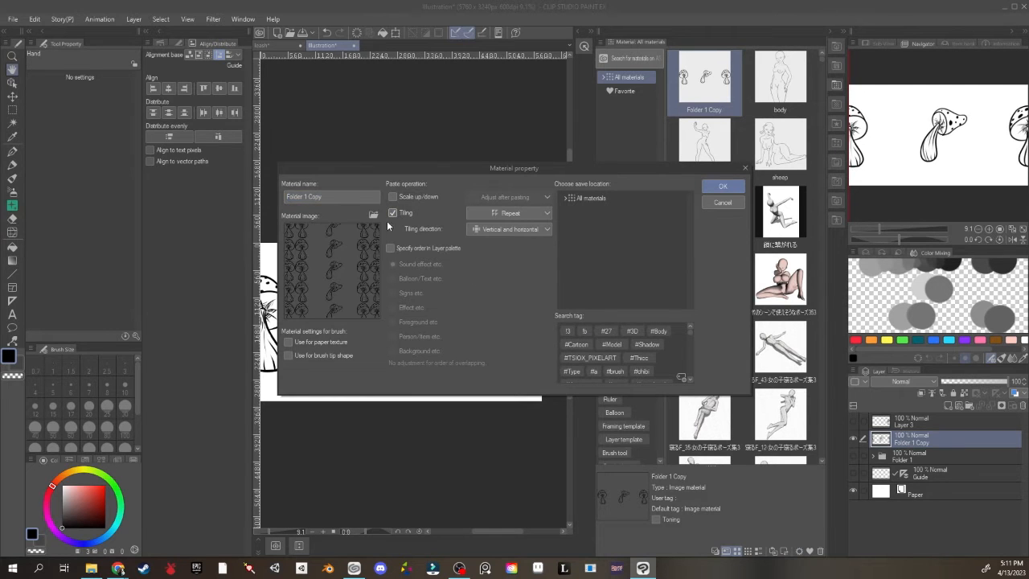
{"action": "left_click", "coordinate": [567, 198]}
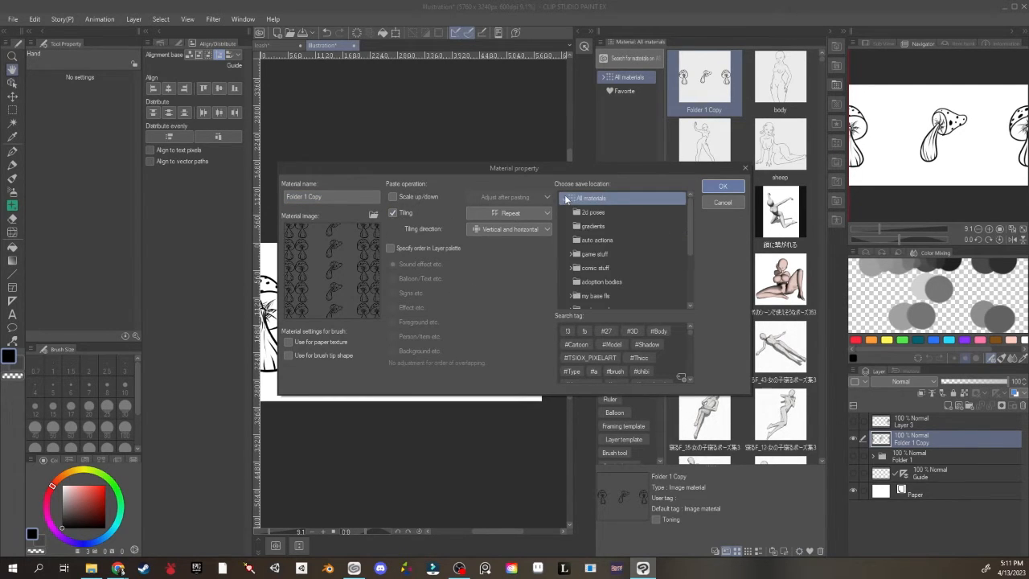
{"action": "left_click", "coordinate": [594, 212]}
{"action": "left_click", "coordinate": [722, 187]}
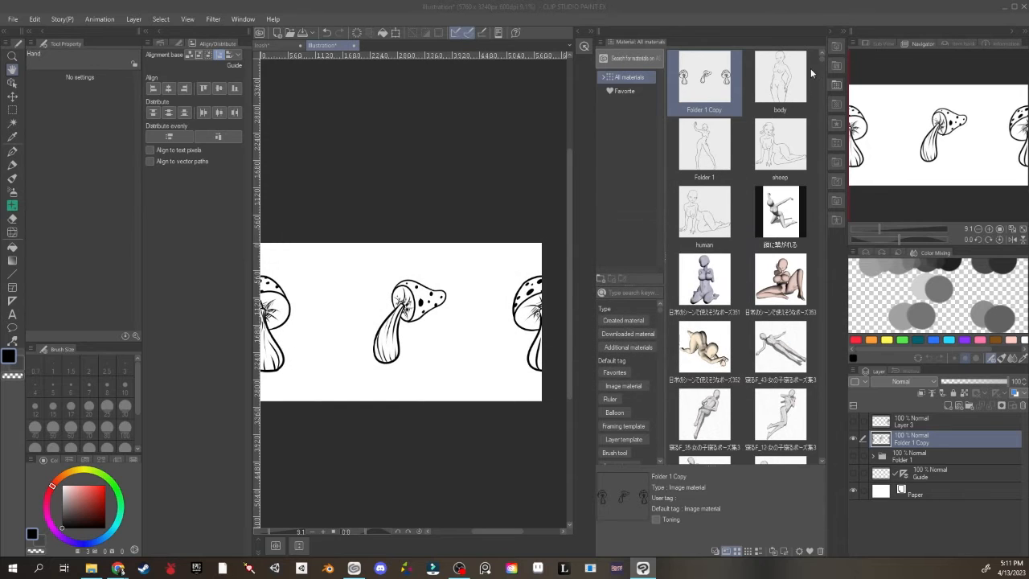
Hide the merged Folder 1 Copy layer and place the tiled Folder 1 Copy material on the canvas.
{"action": "left_click", "coordinate": [828, 32]}
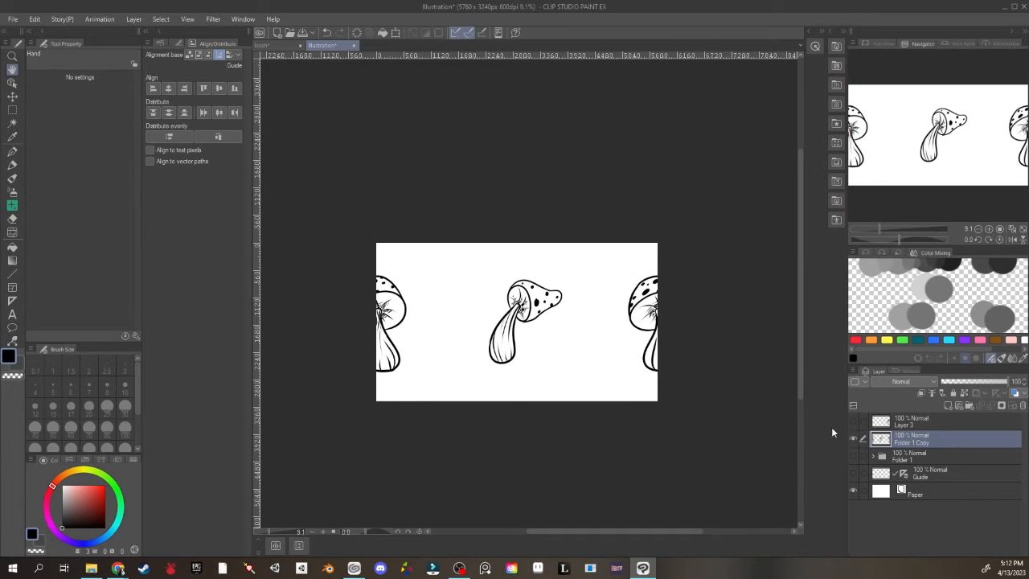
{"action": "left_click", "coordinate": [855, 438]}
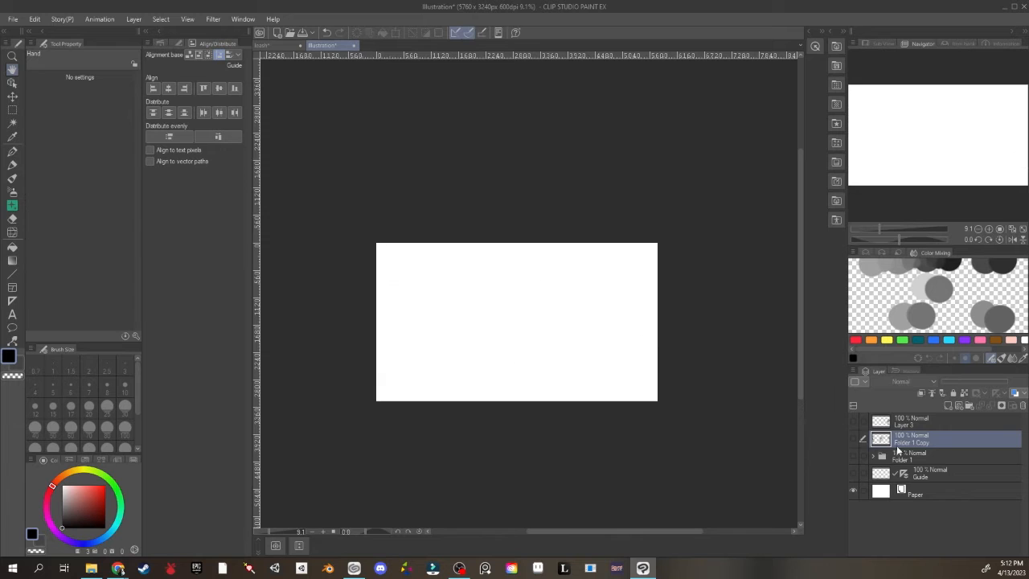
{"action": "left_click", "coordinate": [836, 35]}
{"action": "left_click_drag", "start_coordinate": [705, 81], "coordinate": [442, 341]}
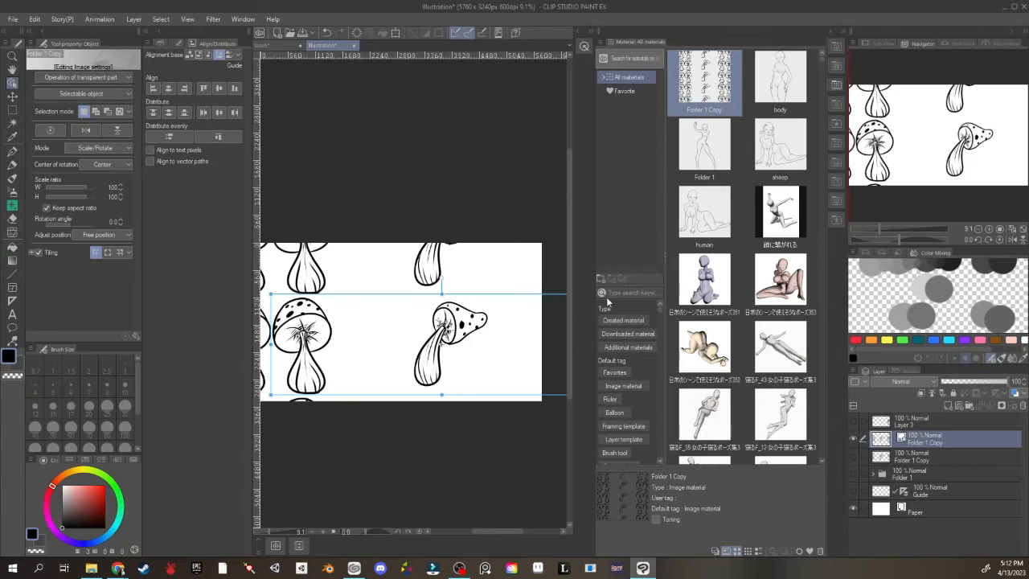
Hide the materials list and scale the tiled mushroom pattern down to 32 with its aspect ratio kept.
{"action": "left_click", "coordinate": [829, 33]}
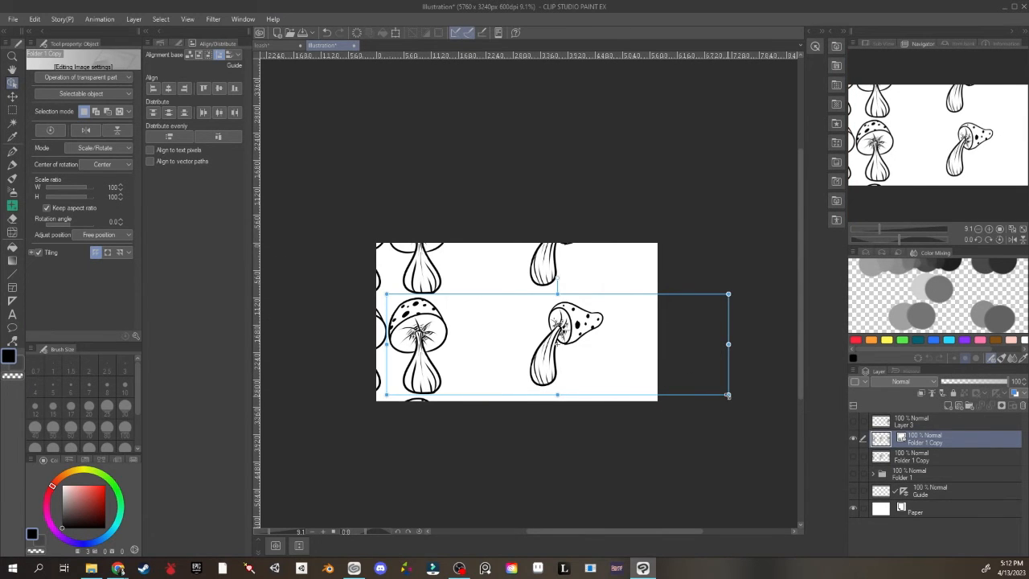
{"action": "left_click_drag", "start_coordinate": [728, 394], "coordinate": [516, 317]}
{"action": "scroll", "coordinate": [611, 354], "scroll_direction": "up", "scroll_amount": 5}
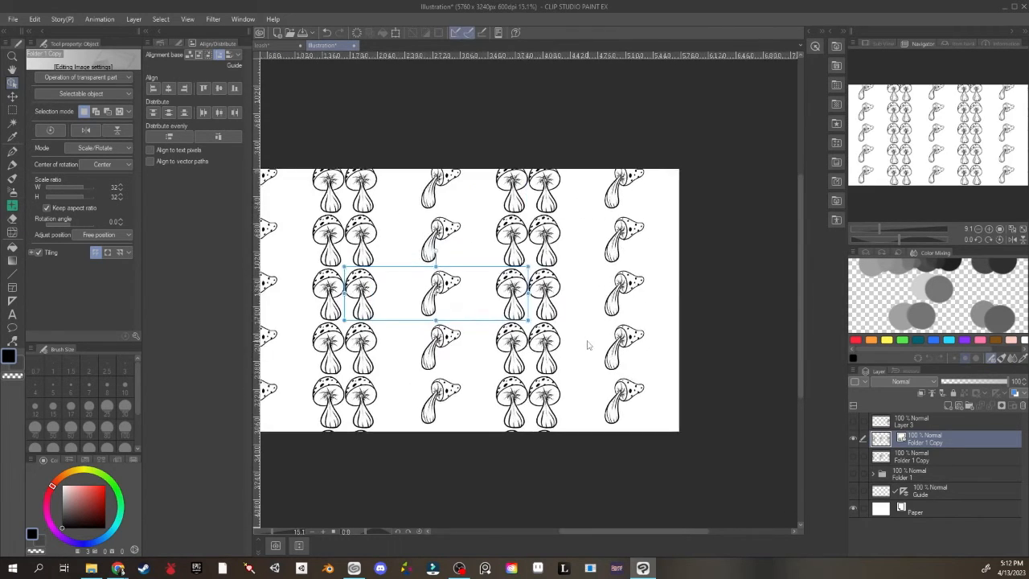
Shift the tiled mushroom pattern around the canvas to check that it repeats seamlessly.
{"action": "left_click_drag", "start_coordinate": [426, 270], "coordinate": [610, 396]}
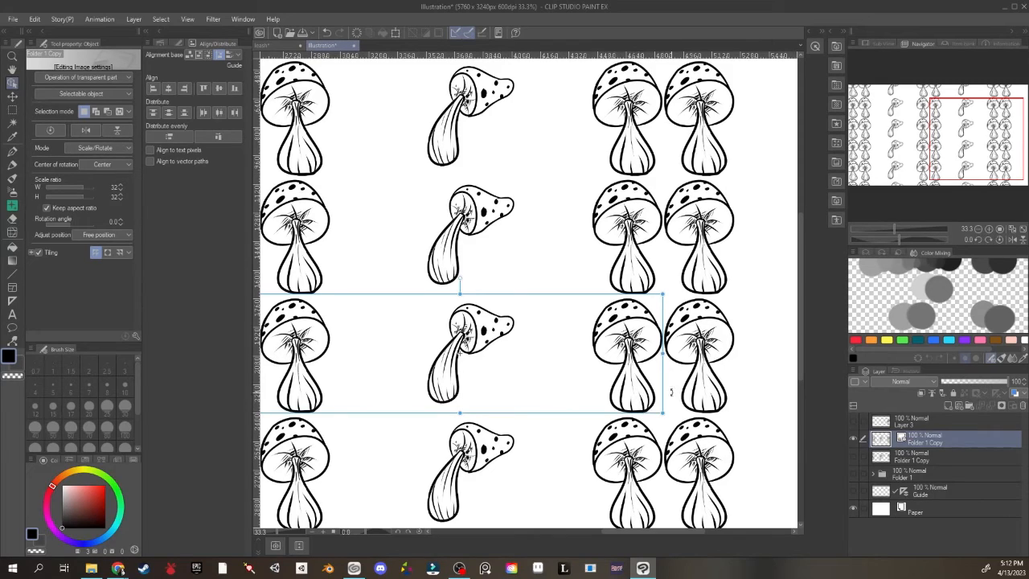
{"action": "left_click_drag", "start_coordinate": [621, 318], "coordinate": [482, 304]}
{"action": "scroll", "coordinate": [534, 440], "scroll_direction": "down", "scroll_amount": 4}
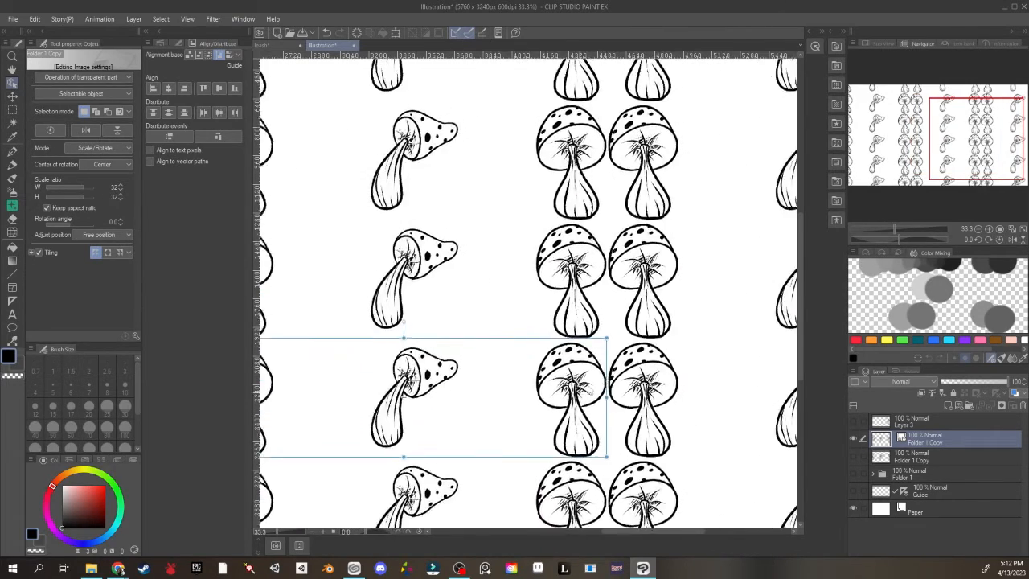
{"action": "left_click_drag", "start_coordinate": [639, 381], "coordinate": [773, 294]}
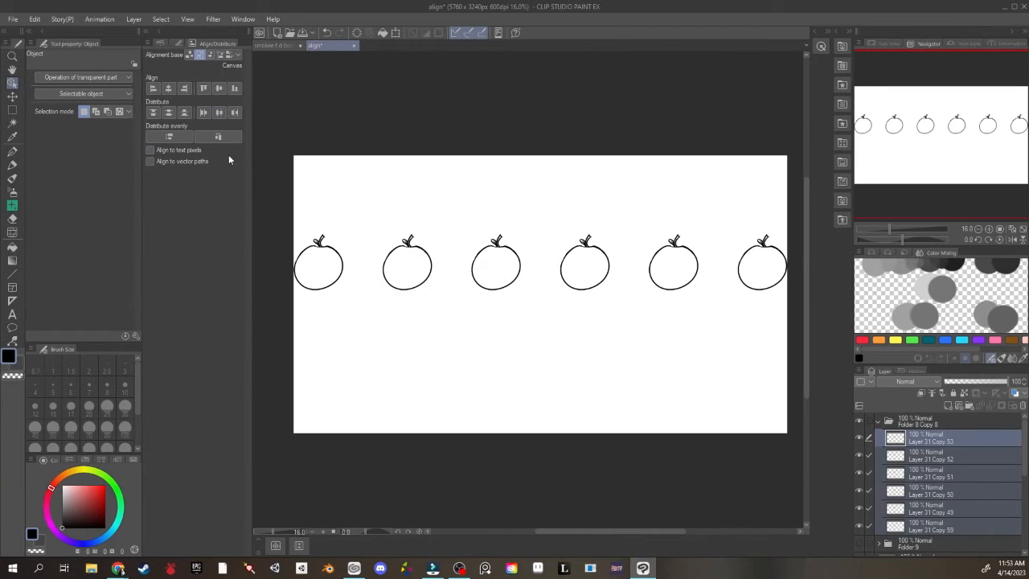
In the align document, distribute the six fruit layers evenly down the canvas, align them to its bottom edge and collapse their folder.
{"action": "left_click", "coordinate": [170, 138]}
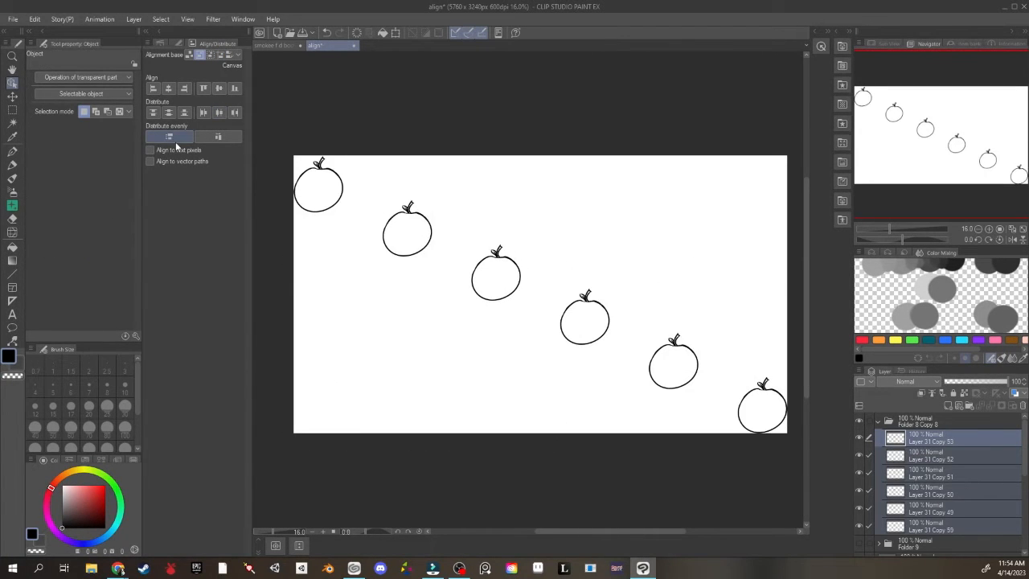
{"action": "left_click", "coordinate": [879, 420]}
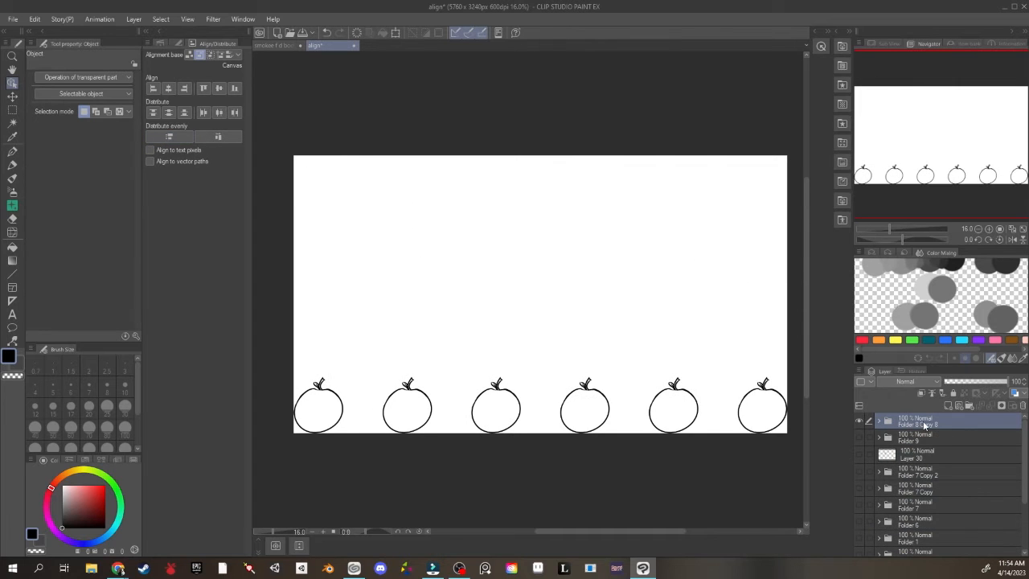
Duplicate the fruit row folder Folder 8 Copy 8 three times and distribute the four folders vertically across the canvas.
{"action": "right_click", "coordinate": [924, 424]}
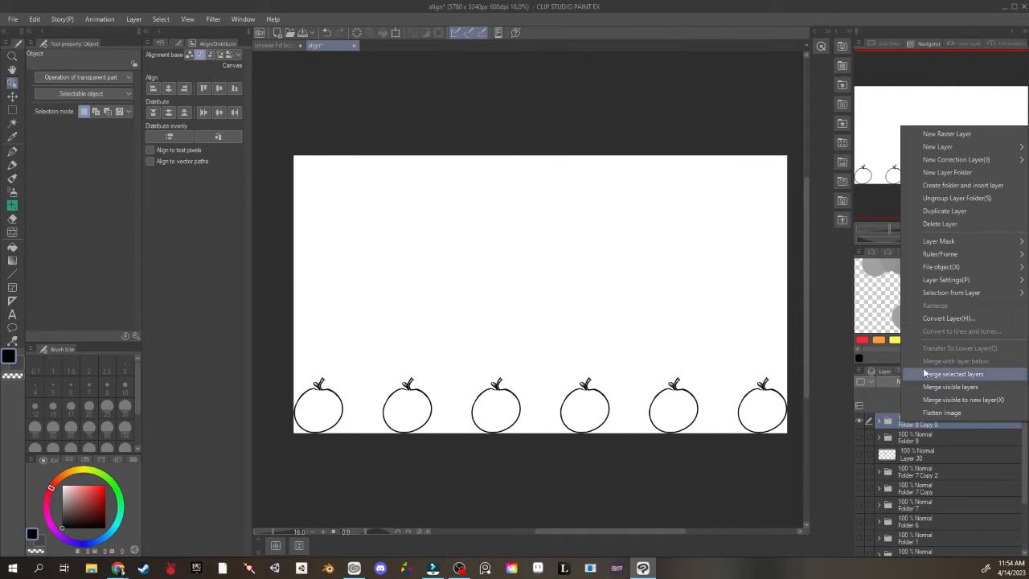
{"action": "left_click", "coordinate": [961, 213]}
{"action": "right_click", "coordinate": [936, 418]}
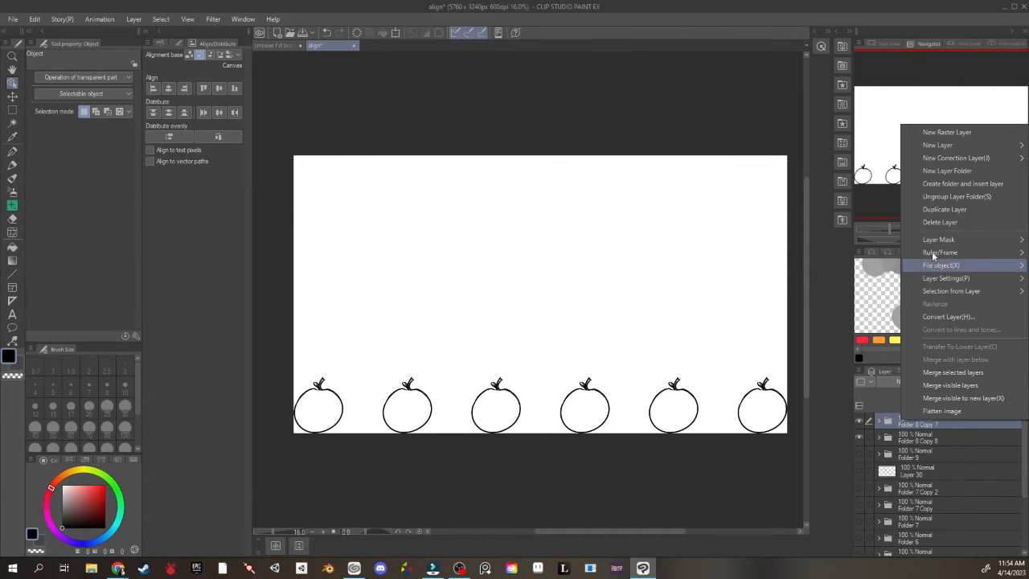
{"action": "left_click", "coordinate": [940, 214]}
{"action": "right_click", "coordinate": [935, 419]}
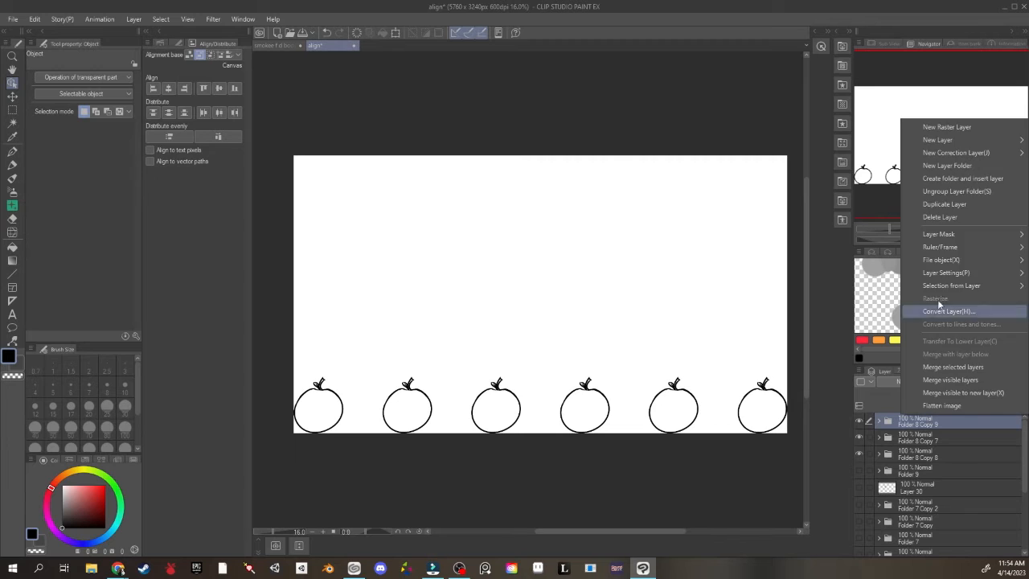
{"action": "left_click", "coordinate": [949, 206]}
{"action": "left_click", "coordinate": [917, 470], "text": "shift"}
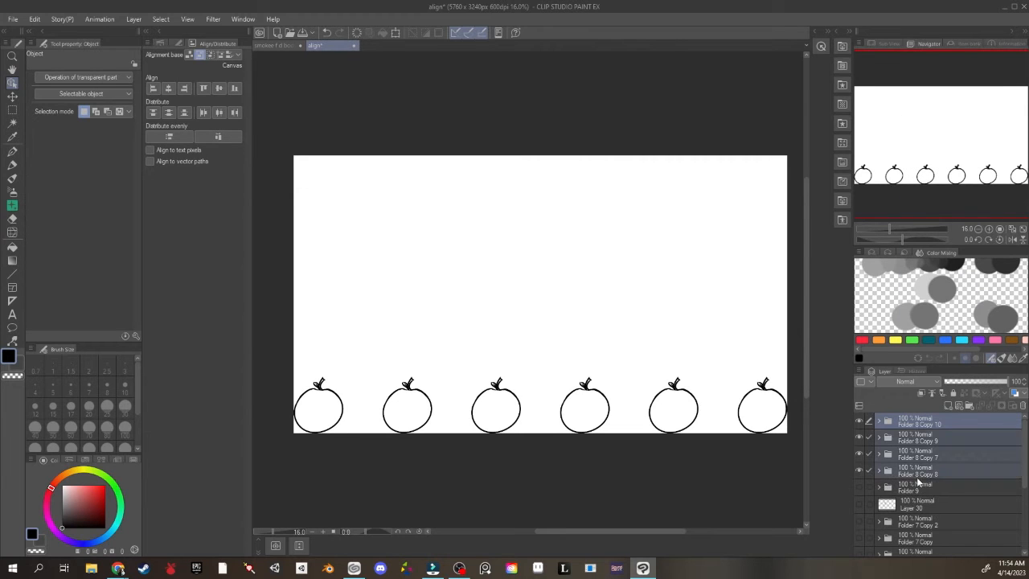
{"action": "left_click", "coordinate": [165, 115]}
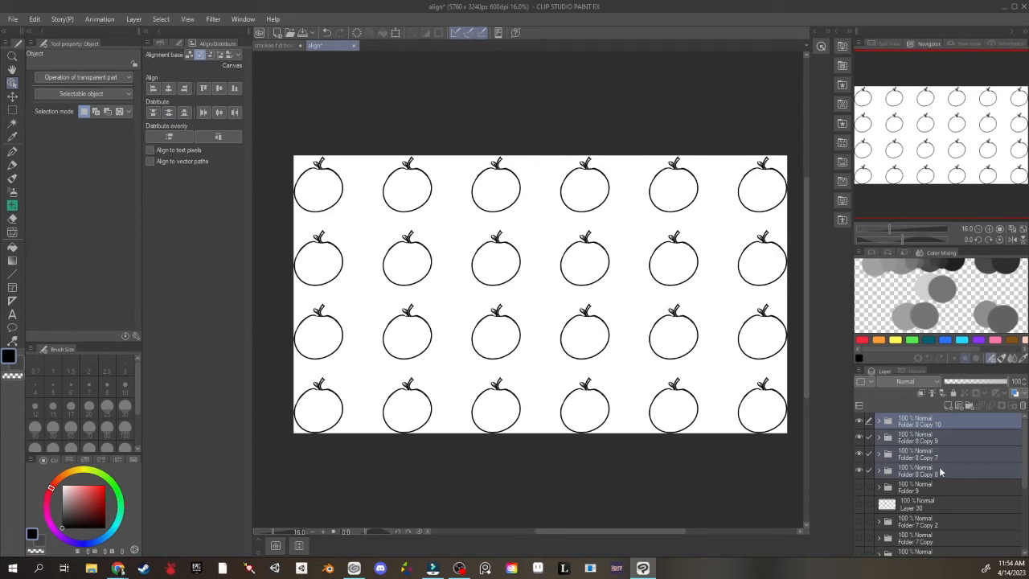
Hide Folder 8 Copy 7 and shift the bottom fruit row in Folder 8 Copy 10 right to stagger it.
{"action": "left_click", "coordinate": [913, 456]}
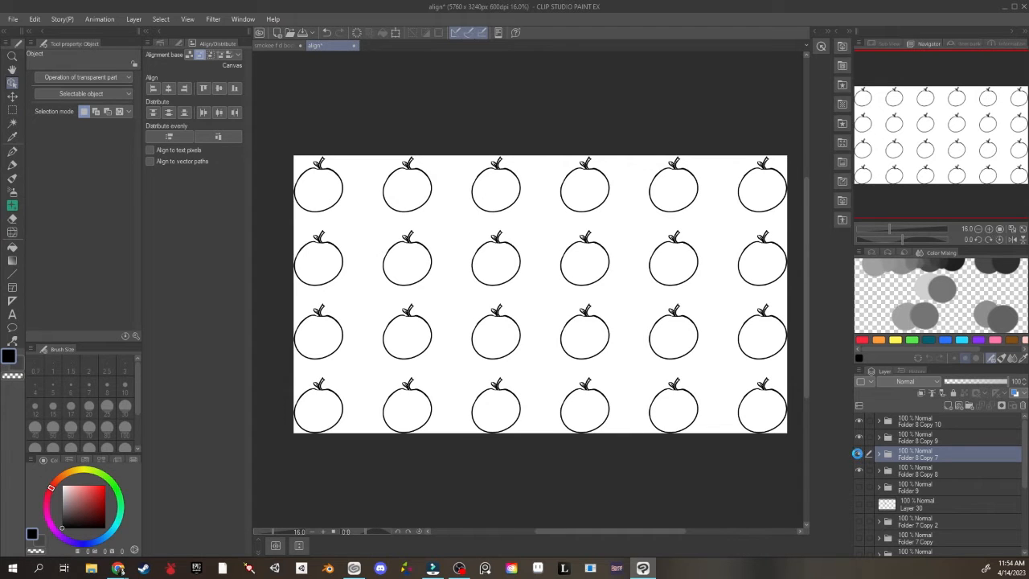
{"action": "left_click", "coordinate": [858, 453]}
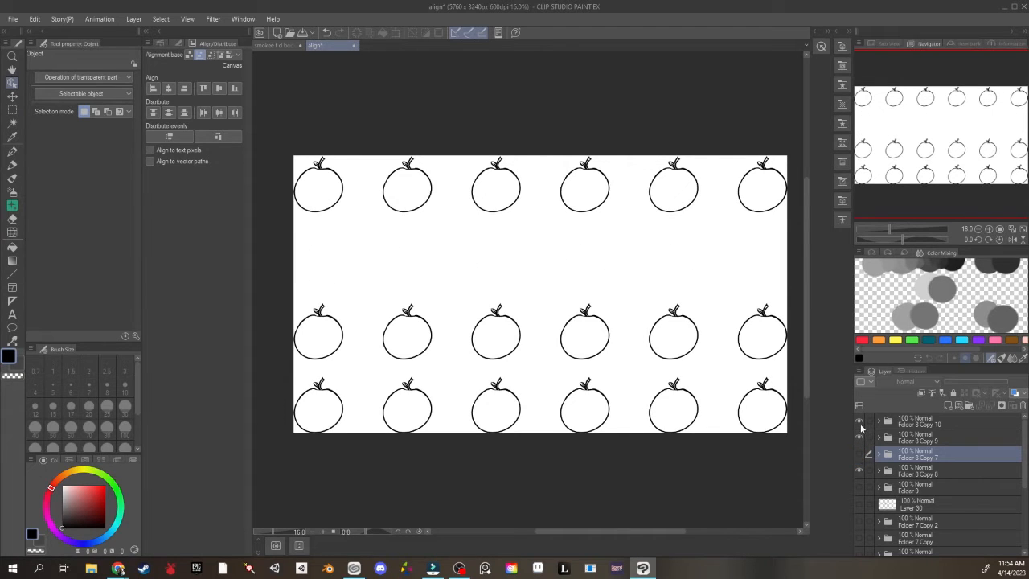
{"action": "left_click", "coordinate": [861, 429]}
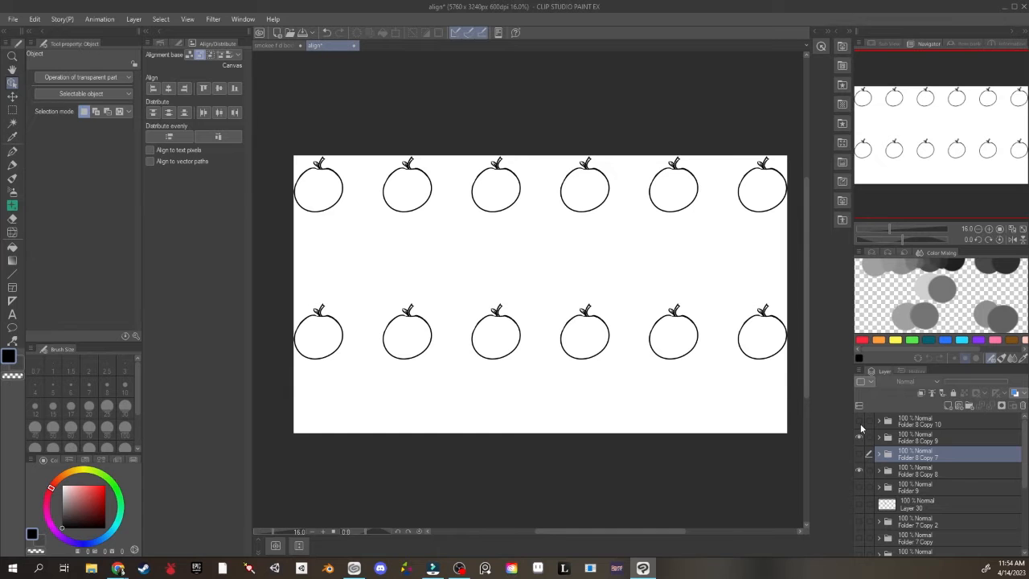
{"action": "left_click", "coordinate": [861, 427]}
{"action": "key", "text": "ctrl+t"}
{"action": "left_click_drag", "start_coordinate": [579, 412], "coordinate": [612, 414]}
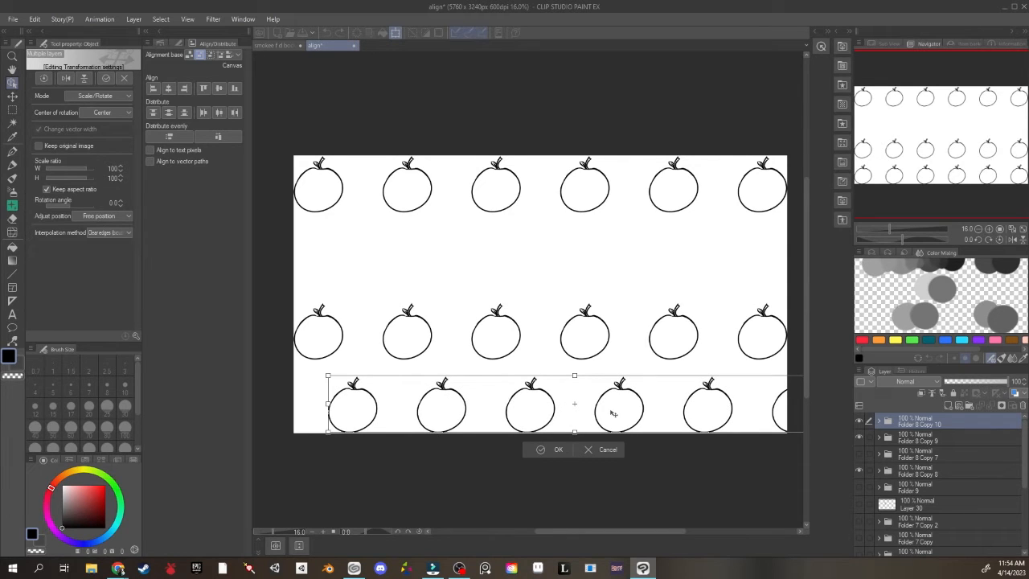
{"action": "left_click_drag", "start_coordinate": [613, 414], "coordinate": [616, 414]}
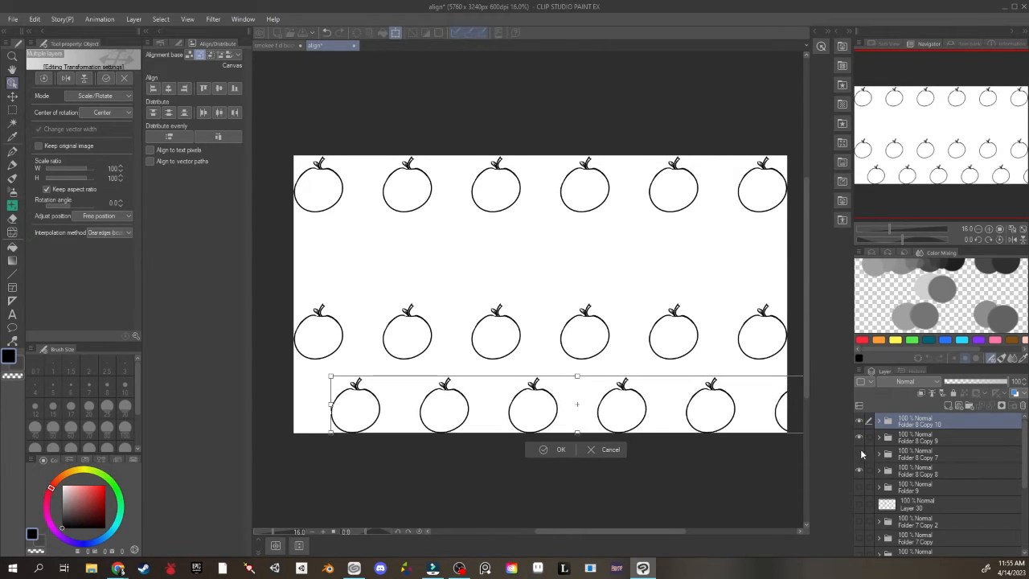
Show Folder 8 Copy 7 and shift its second fruit row left so its fruits sit between those above.
{"action": "left_click", "coordinate": [861, 454]}
{"action": "left_click", "coordinate": [466, 213]}
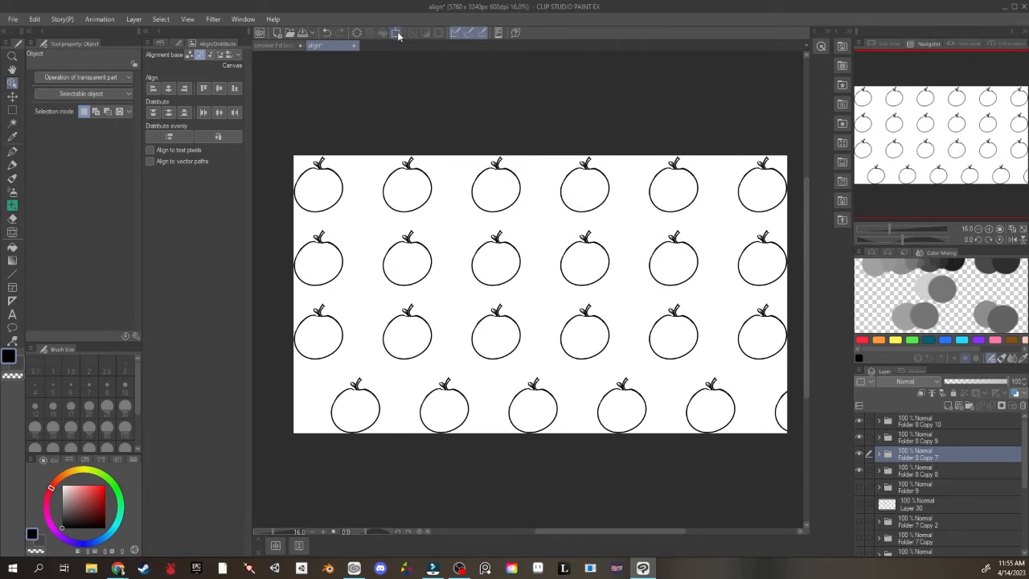
{"action": "left_click", "coordinate": [397, 34]}
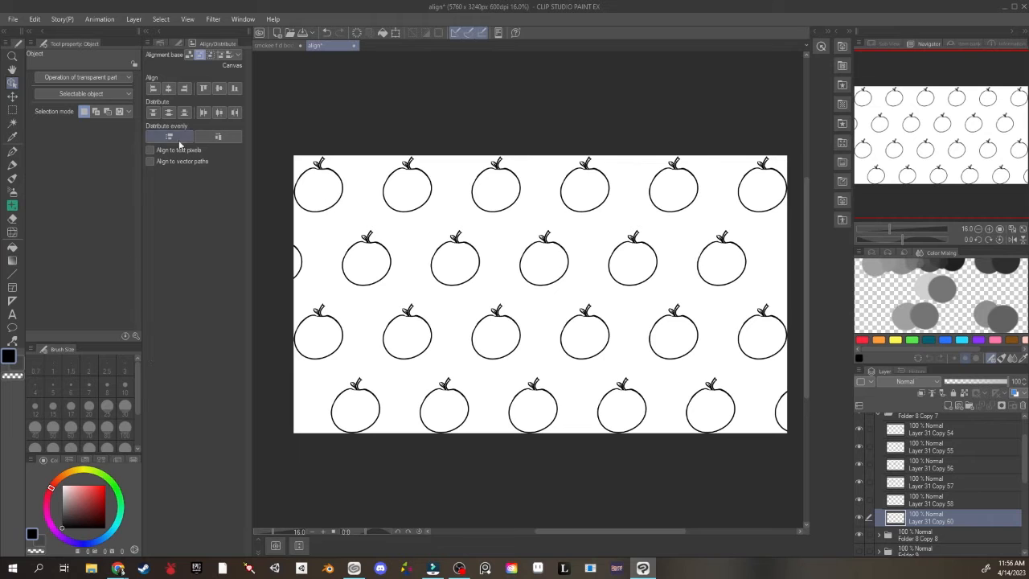
Show the rulers and place a vertical guide on the canvas's left edge.
{"action": "key", "text": "ctrl+r"}
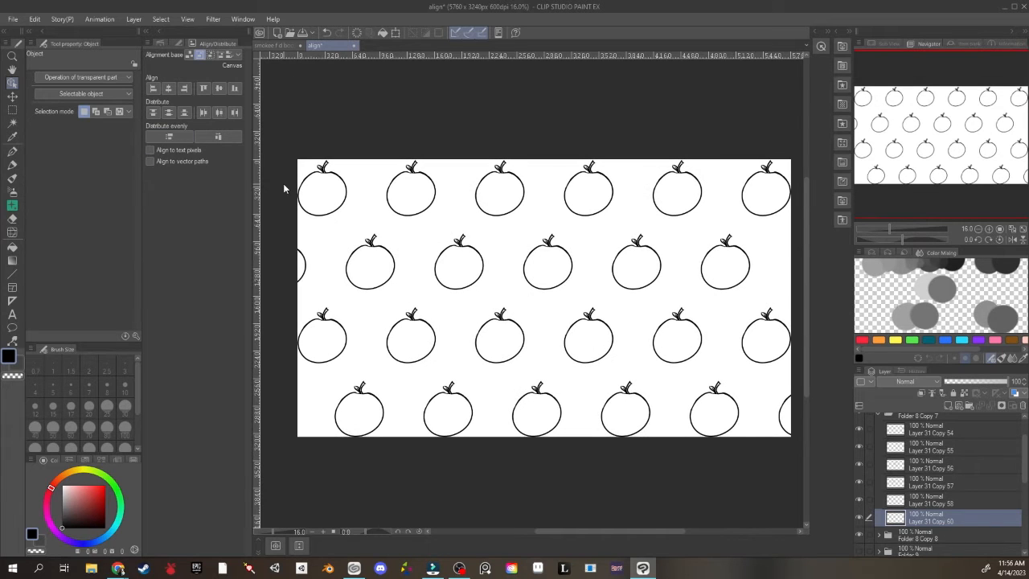
{"action": "scroll", "coordinate": [285, 230], "scroll_direction": "up", "scroll_amount": 1}
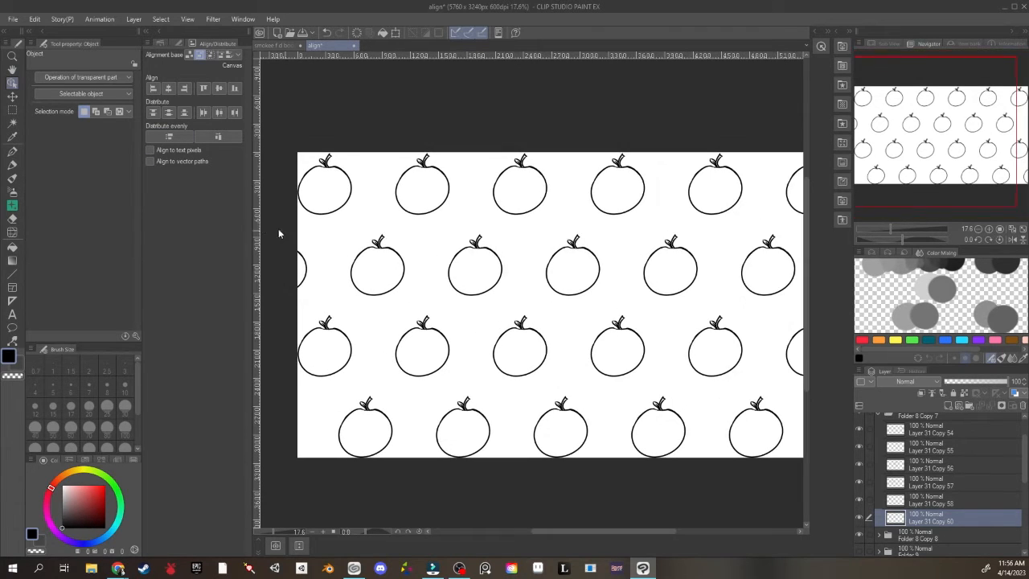
{"action": "left_click_drag", "start_coordinate": [258, 230], "coordinate": [298, 212]}
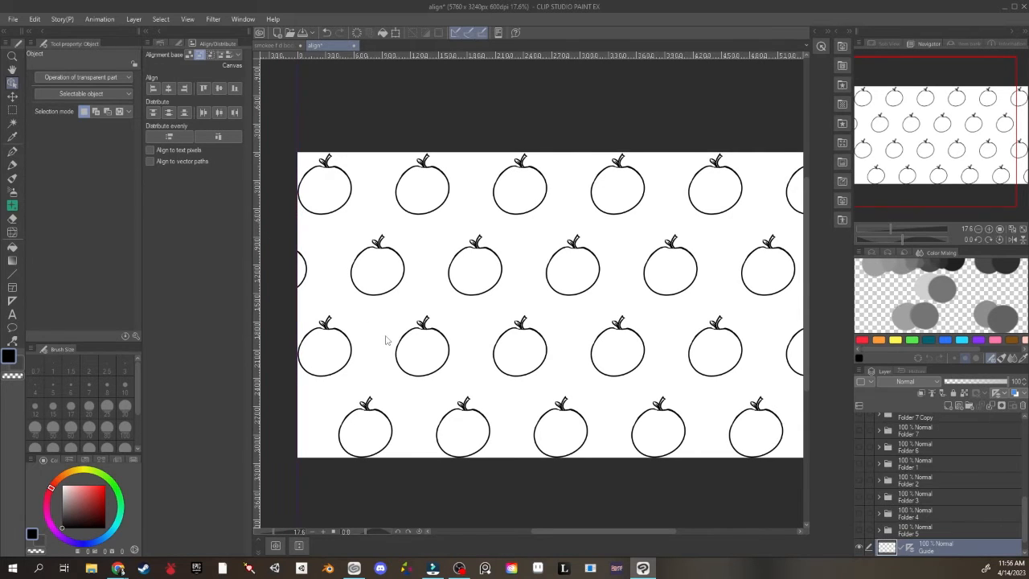
Identify the layers holding the leftmost fruits of the second and third rows using layer selections and visibility.
{"action": "scroll", "coordinate": [938, 527], "scroll_direction": "up", "scroll_amount": 10}
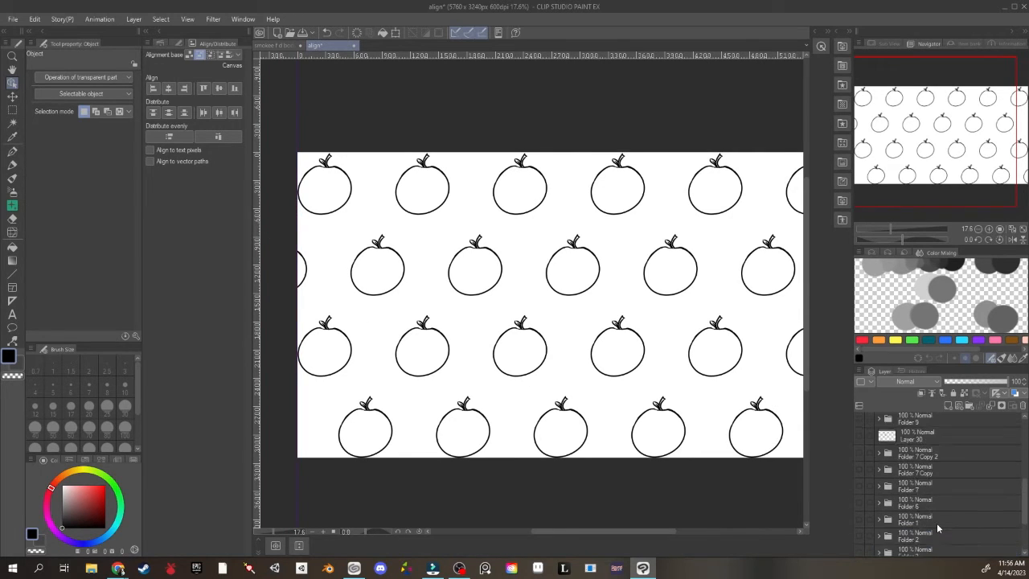
{"action": "scroll", "coordinate": [903, 480], "scroll_direction": "up", "scroll_amount": 1}
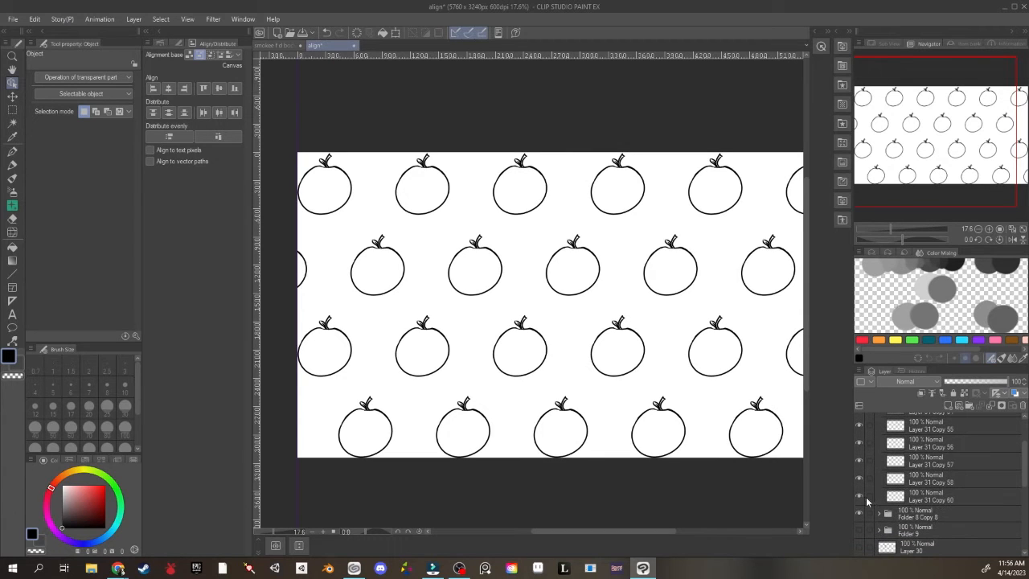
{"action": "left_click", "coordinate": [860, 498]}
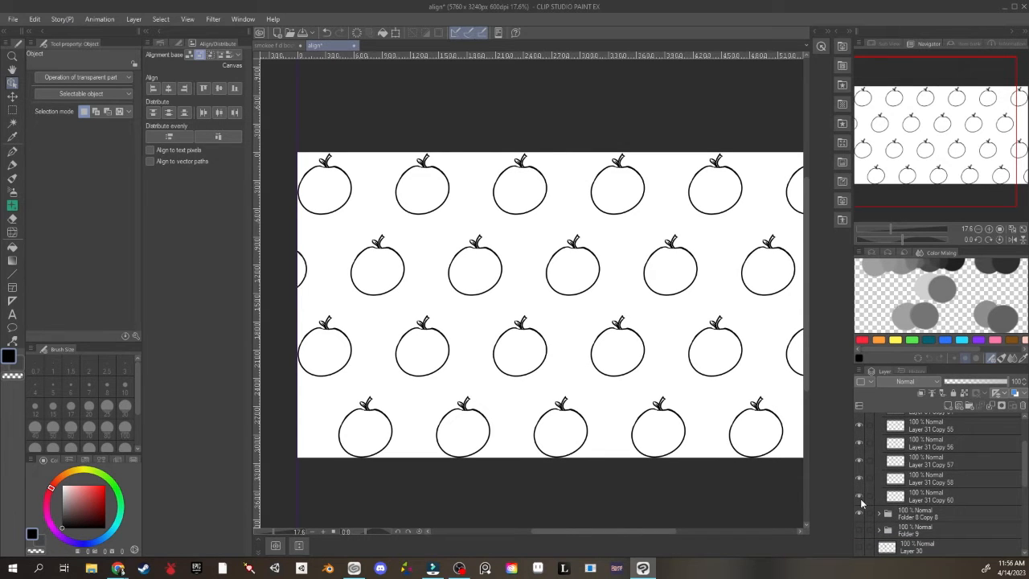
{"action": "left_click", "coordinate": [902, 497], "text": "ctrl"}
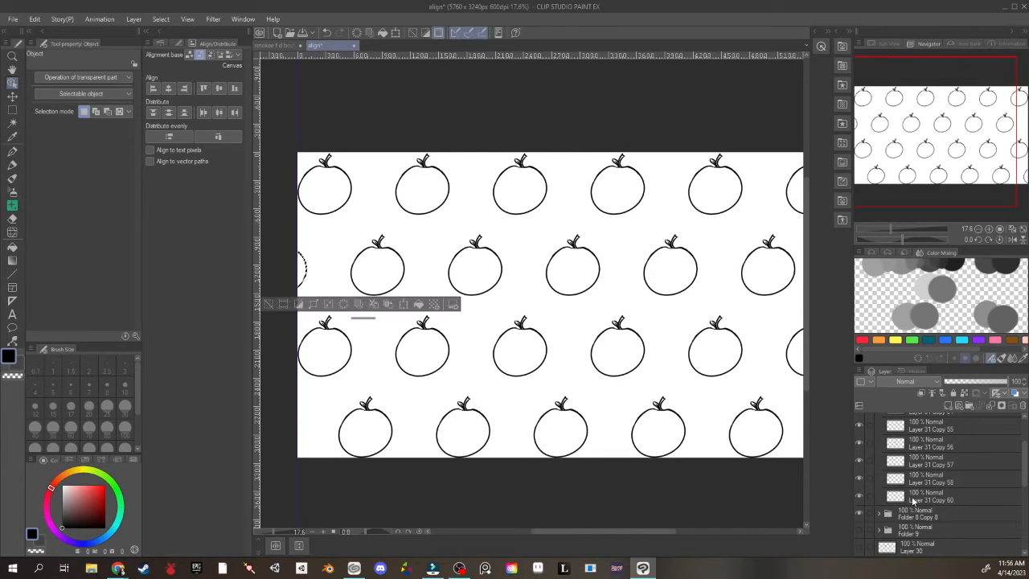
{"action": "left_click", "coordinate": [612, 377]}
{"action": "key", "text": "ctrl+d"}
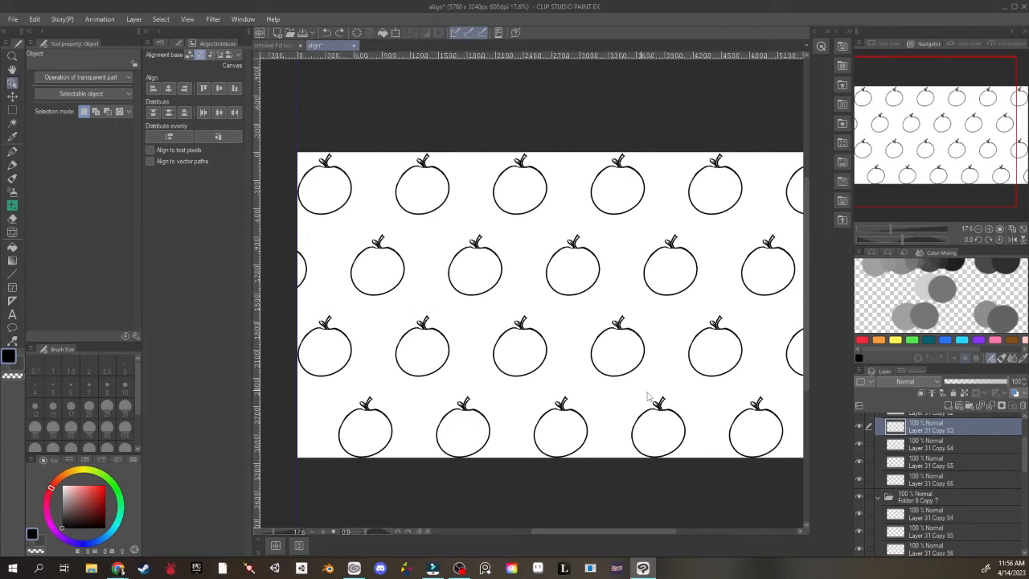
{"action": "left_click", "coordinate": [894, 481]}
{"action": "left_click", "coordinate": [860, 480]}
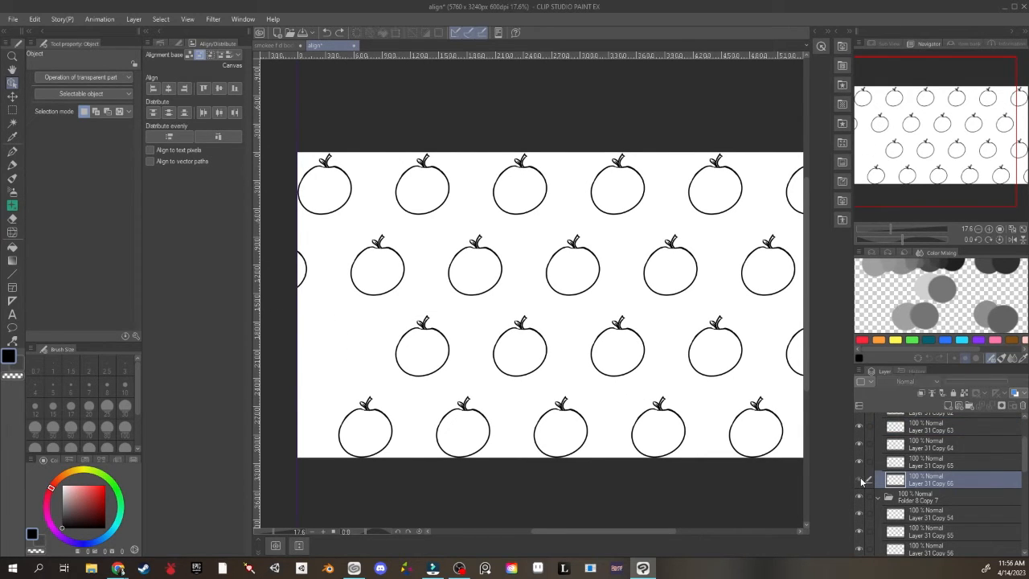
{"action": "left_click", "coordinate": [860, 480]}
Collapse the middle row folders and center the bottom row's Layer 31 Copy 67 horizontally on the guide, using Guide as alignment base.
{"action": "left_click", "coordinate": [880, 499]}
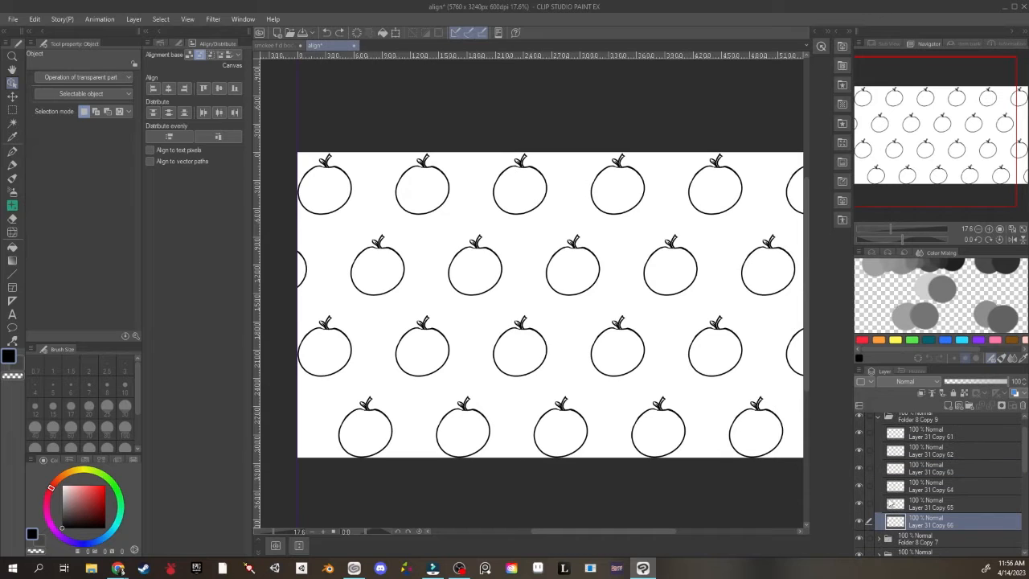
{"action": "left_click", "coordinate": [877, 420]}
{"action": "scroll", "coordinate": [876, 467], "scroll_direction": "up", "scroll_amount": 2}
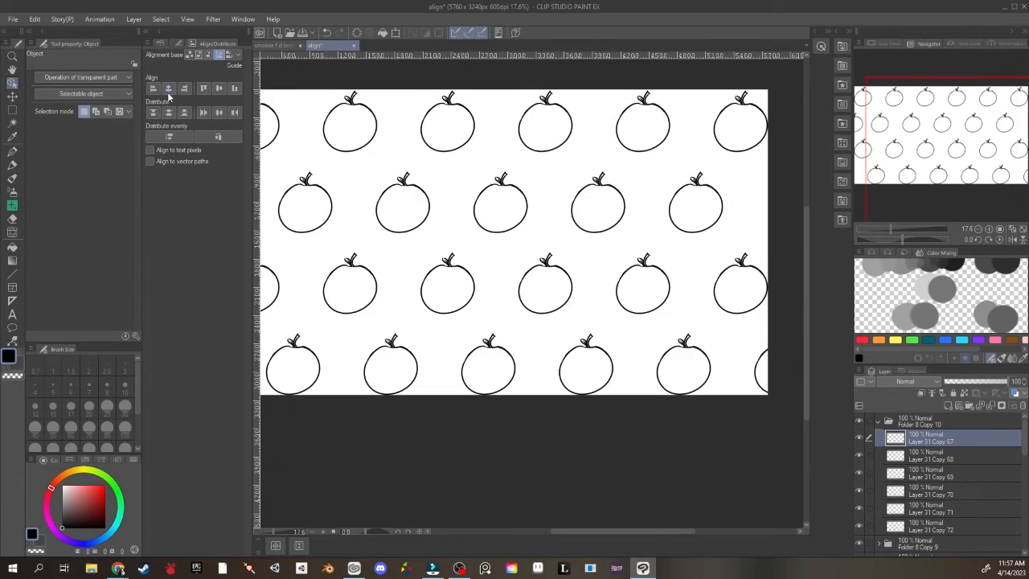
{"action": "left_click", "coordinate": [168, 94]}
{"action": "scroll", "coordinate": [461, 300], "scroll_direction": "down", "scroll_amount": 3}
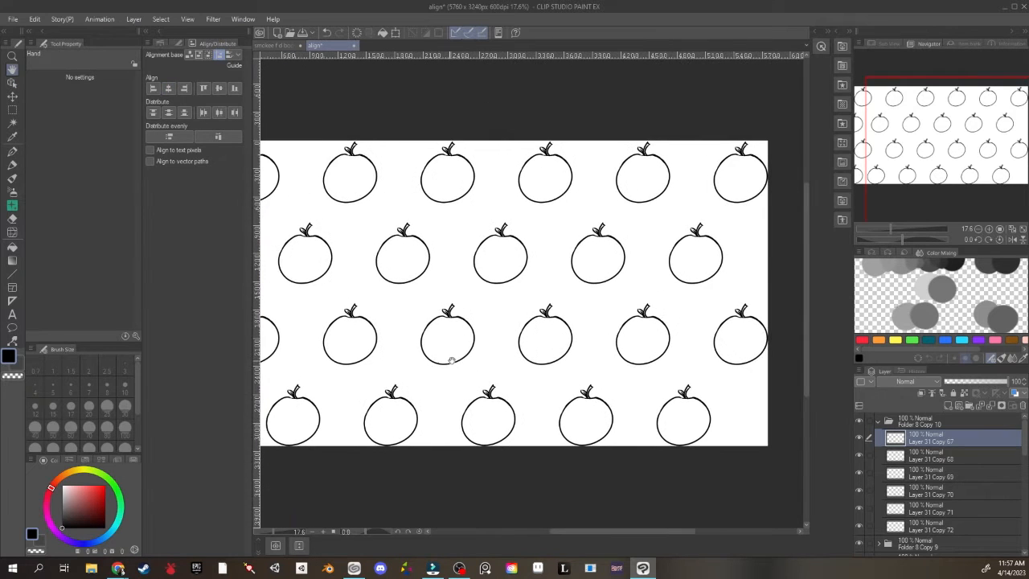
{"action": "left_click_drag", "start_coordinate": [551, 368], "coordinate": [562, 357]}
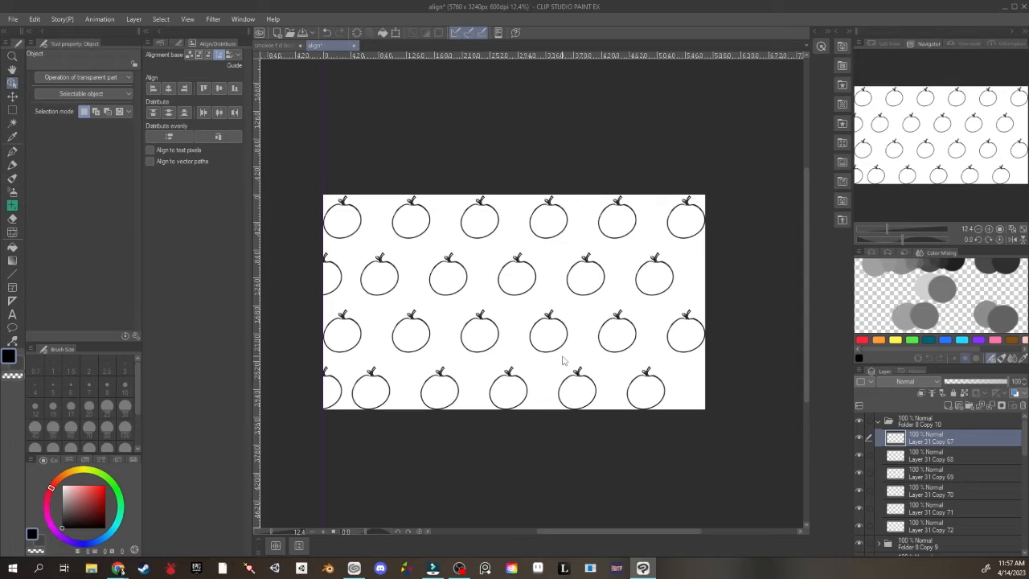
{"action": "scroll", "coordinate": [609, 410], "scroll_direction": "up", "scroll_amount": 2}
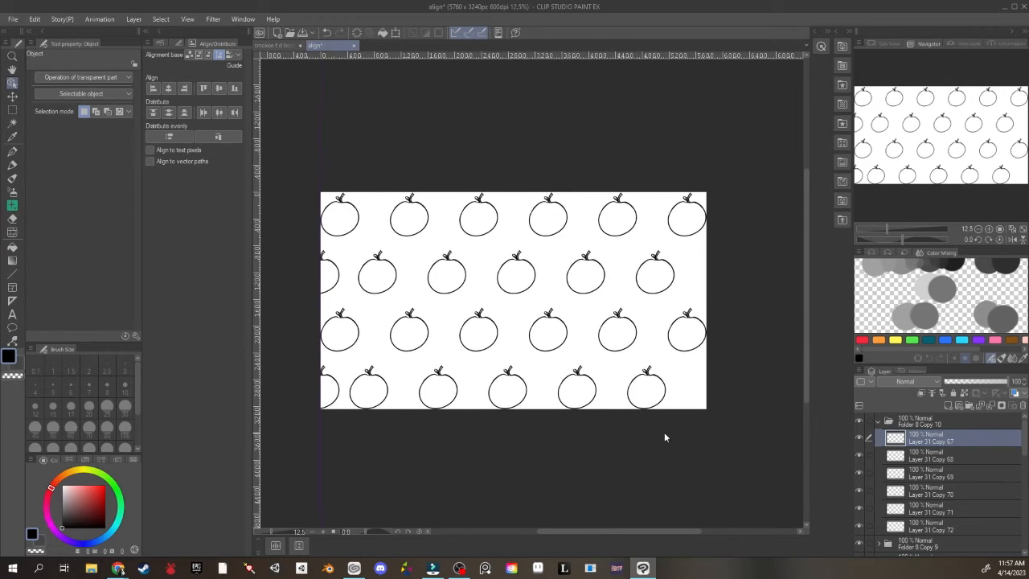
{"action": "left_click_drag", "start_coordinate": [612, 391], "coordinate": [620, 399]}
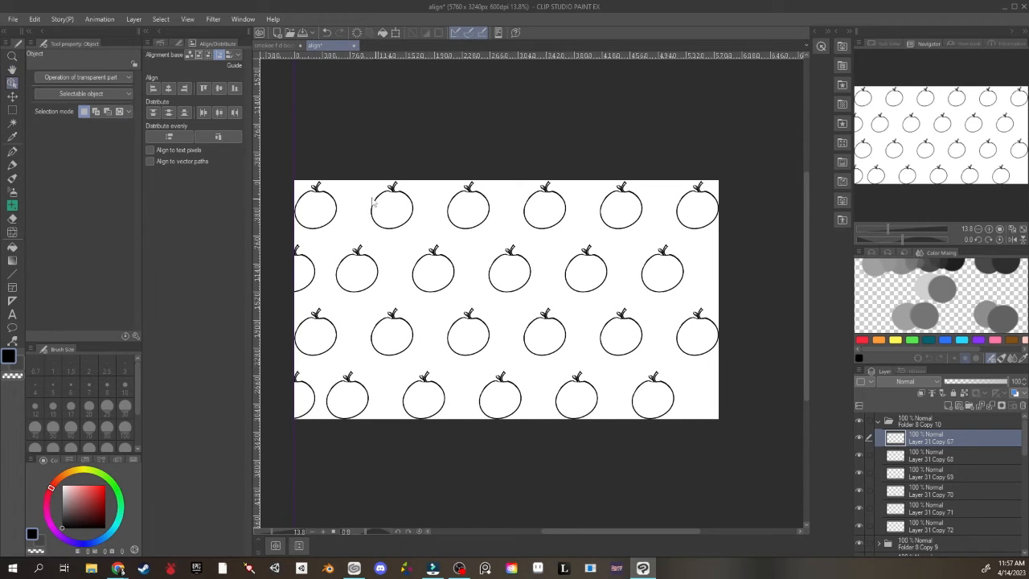
Delete the guide on the canvas's left edge and place a vertical guide on its right edge.
{"action": "right_click", "coordinate": [940, 480]}
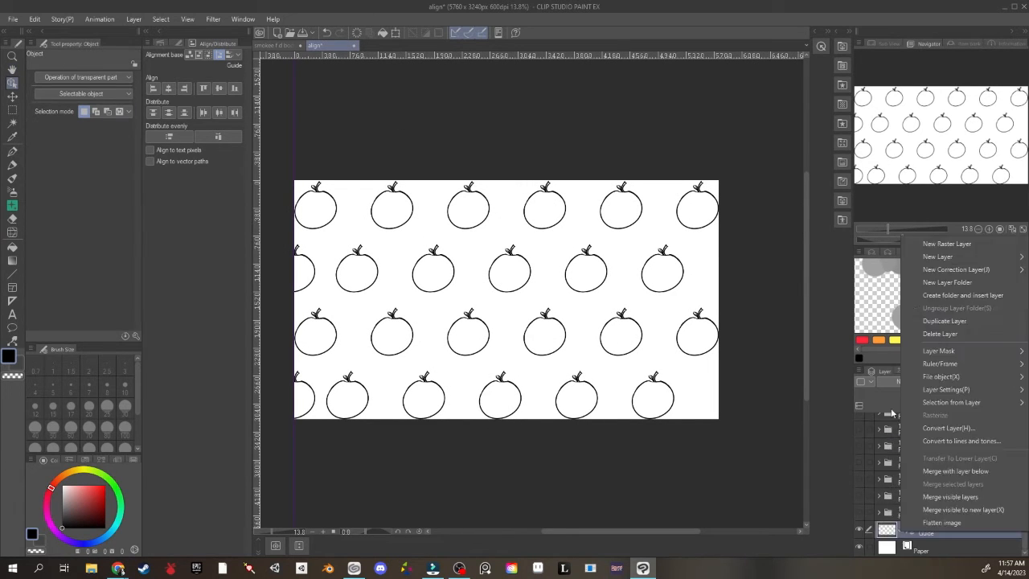
{"action": "left_click", "coordinate": [947, 336]}
{"action": "scroll", "coordinate": [946, 492], "scroll_direction": "up", "scroll_amount": 10}
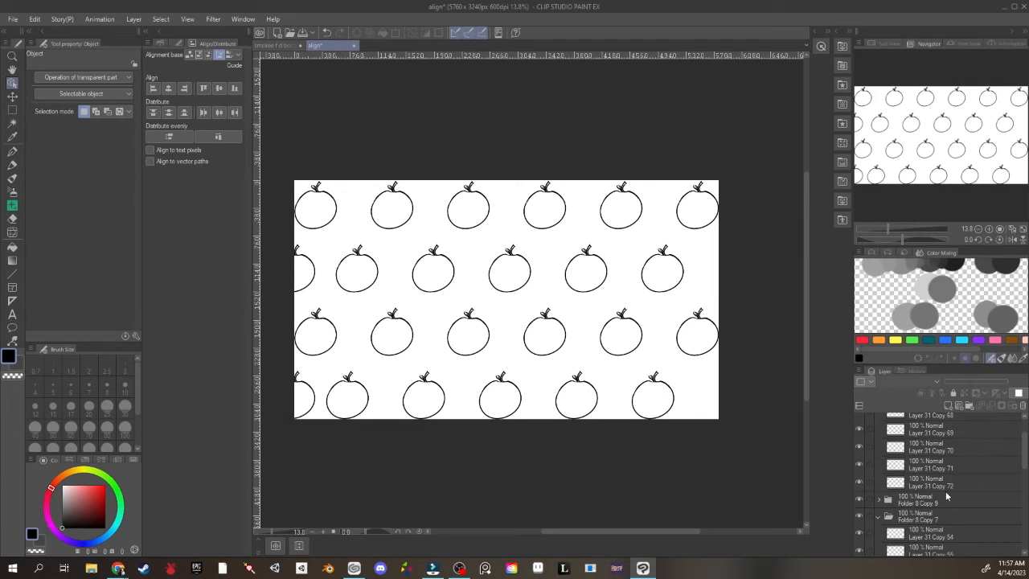
{"action": "scroll", "coordinate": [946, 491], "scroll_direction": "up", "scroll_amount": 3}
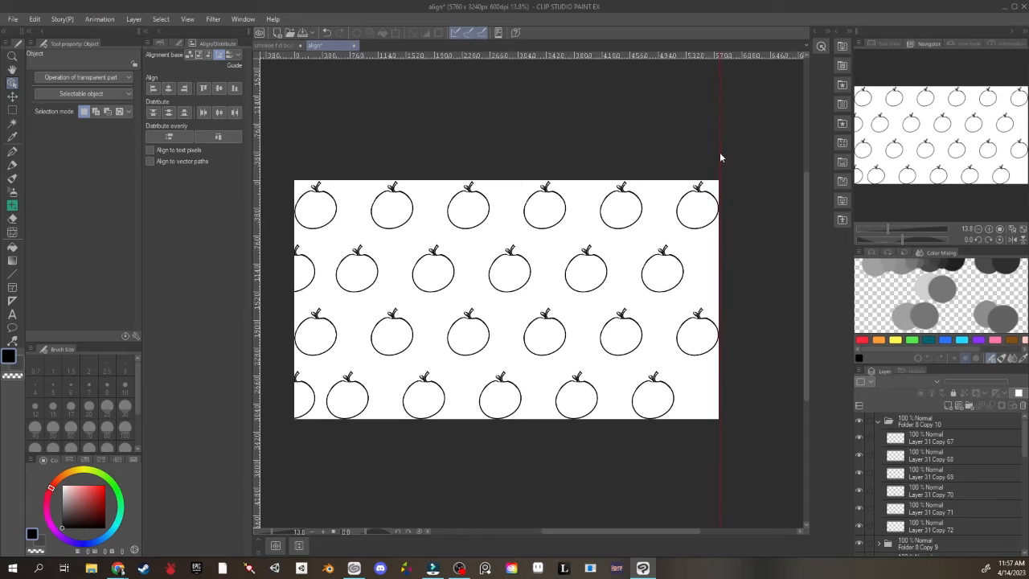
{"action": "left_click", "coordinate": [719, 154]}
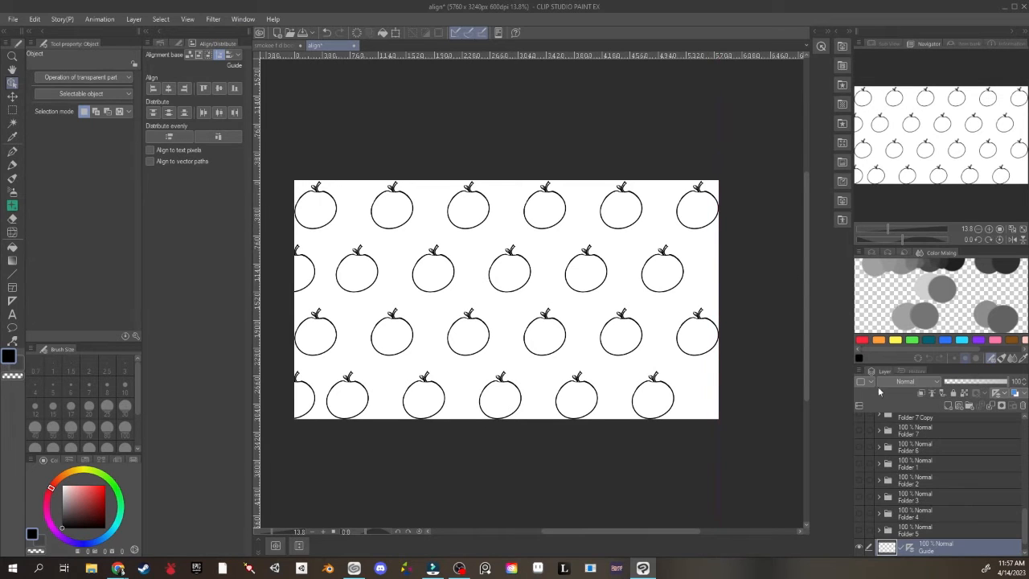
Duplicate the second row's leftmost fruit, Layer 31 Copy 60, and center the duplicate horizontally on the right-edge guide.
{"action": "scroll", "coordinate": [893, 510], "scroll_direction": "up", "scroll_amount": 10}
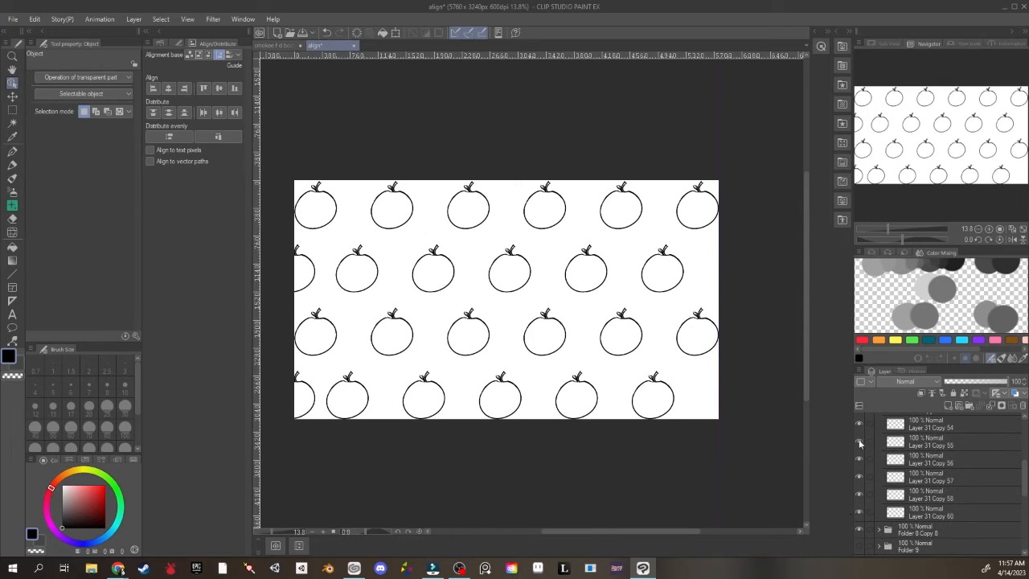
{"action": "left_click", "coordinate": [859, 513]}
{"action": "left_click", "coordinate": [860, 512]}
{"action": "left_click", "coordinate": [859, 511]}
{"action": "left_click", "coordinate": [859, 512]}
{"action": "left_click", "coordinate": [937, 517]}
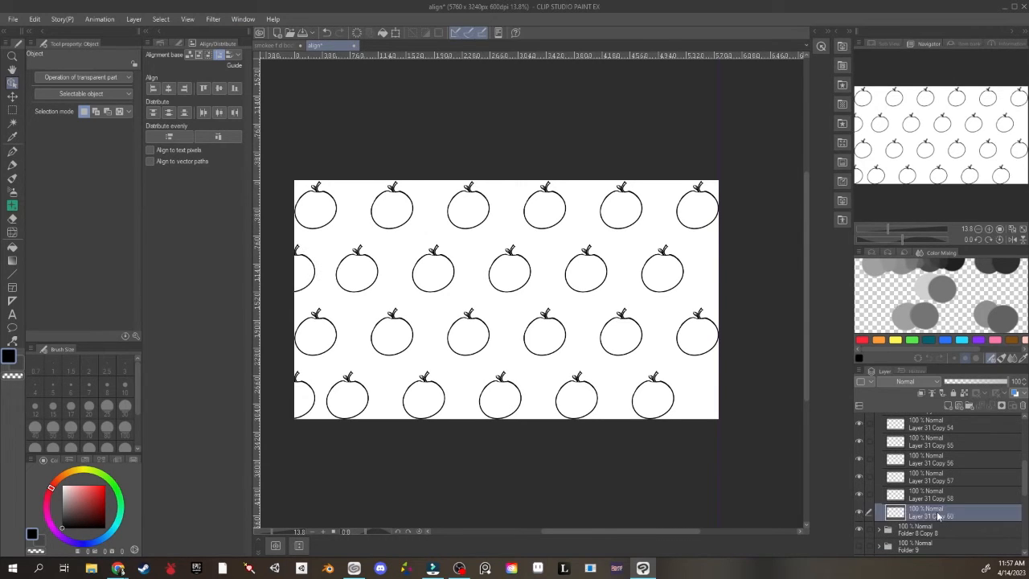
{"action": "right_click", "coordinate": [938, 517]}
{"action": "left_click", "coordinate": [933, 302]}
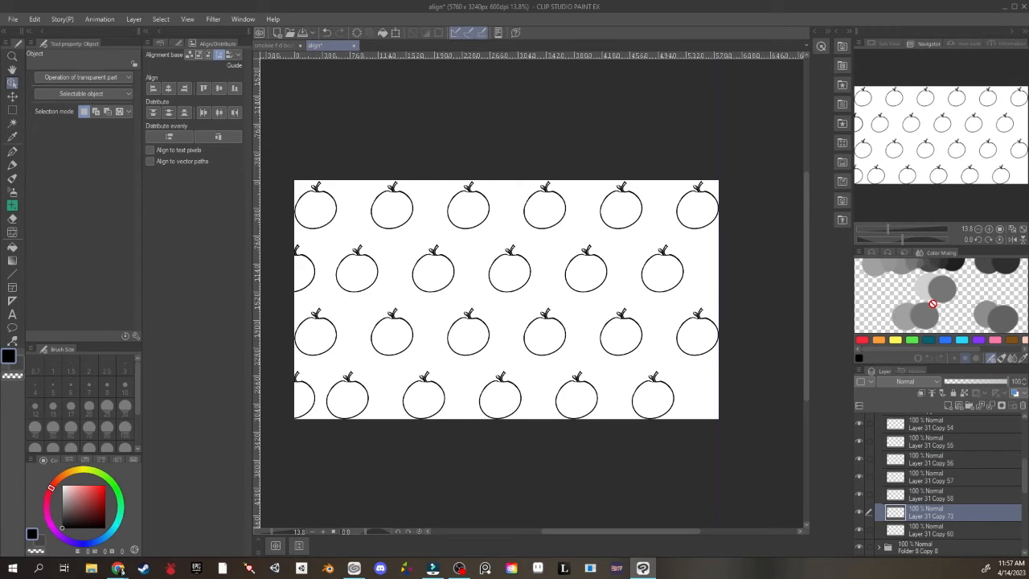
{"action": "left_click", "coordinate": [172, 93]}
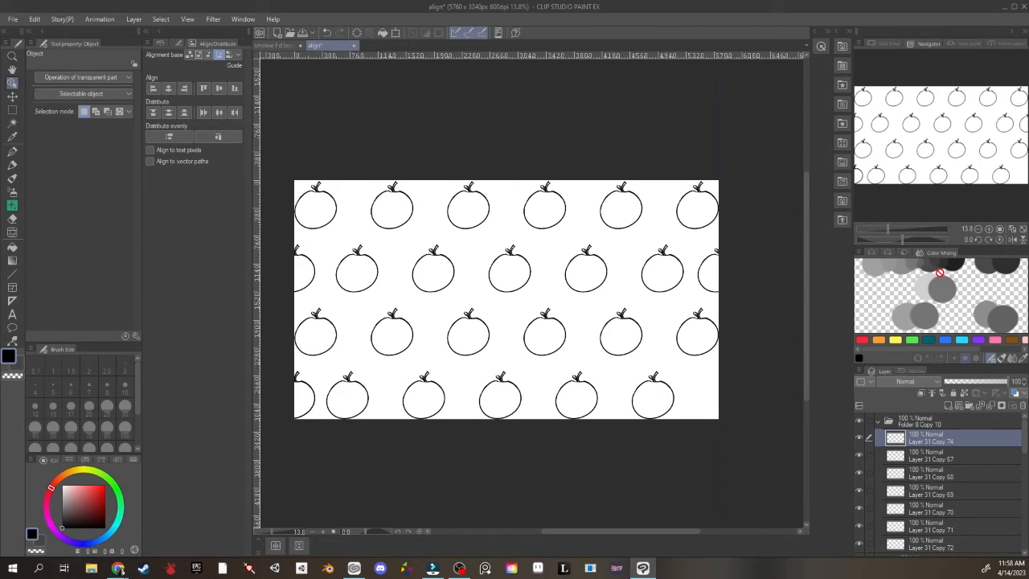
Center the bottom row's duplicate, Layer 31 Copy 74, horizontally on the guide and delete the Guide layer.
{"action": "left_click", "coordinate": [168, 90]}
{"action": "scroll", "coordinate": [935, 506], "scroll_direction": "down", "scroll_amount": 10}
{"action": "scroll", "coordinate": [939, 540], "scroll_direction": "down", "scroll_amount": 1}
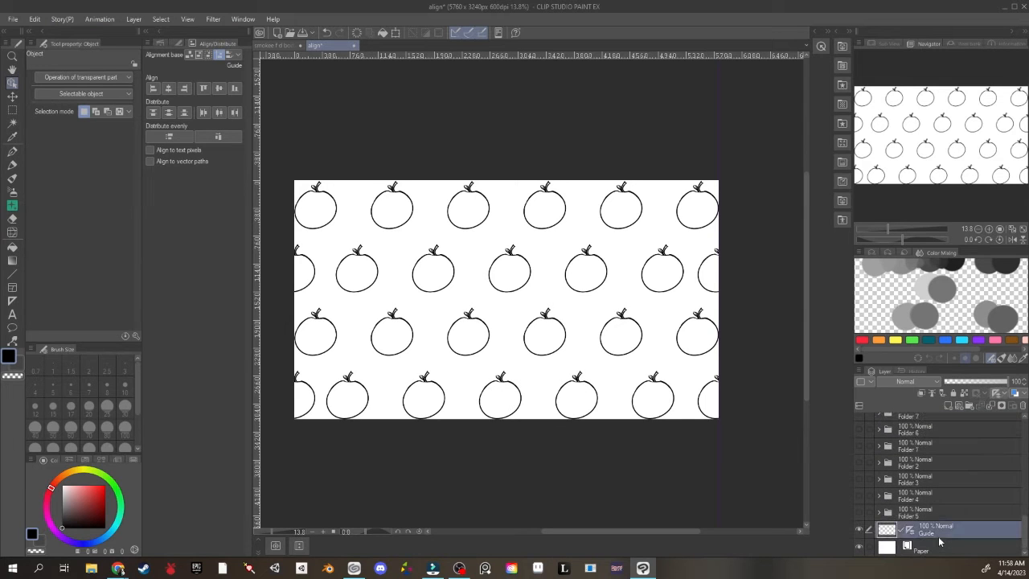
{"action": "right_click", "coordinate": [952, 533]}
{"action": "left_click", "coordinate": [957, 328]}
{"action": "scroll", "coordinate": [972, 505], "scroll_direction": "up", "scroll_amount": 5}
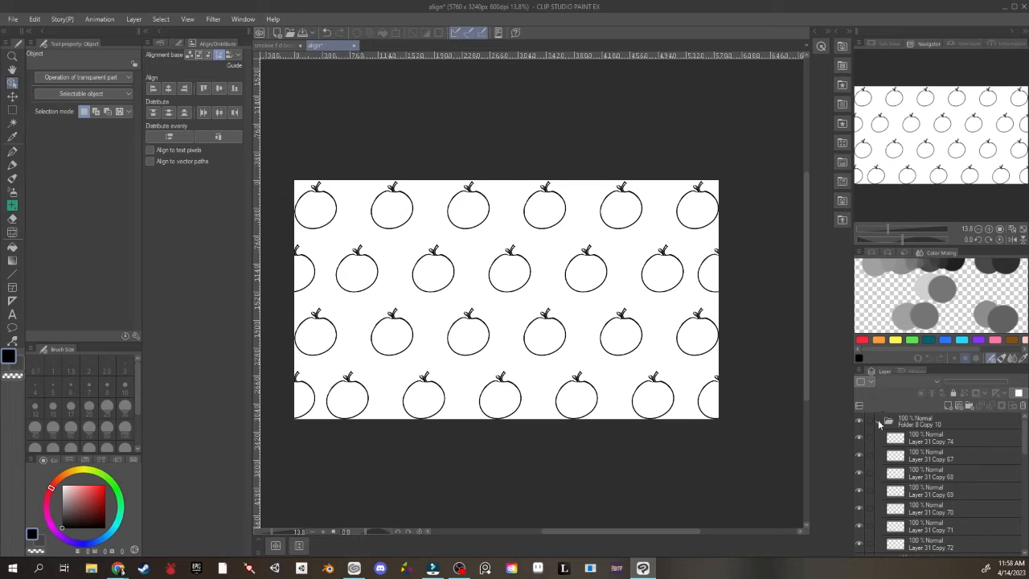
Distribute the fruit layers evenly in the horizontal direction within Folder 8 Copy 10 and within the second row's Folder 8 Copy 7.
{"action": "left_click", "coordinate": [879, 420]}
{"action": "left_click", "coordinate": [884, 423]}
{"action": "left_click", "coordinate": [884, 423]}
{"action": "left_click", "coordinate": [886, 424]}
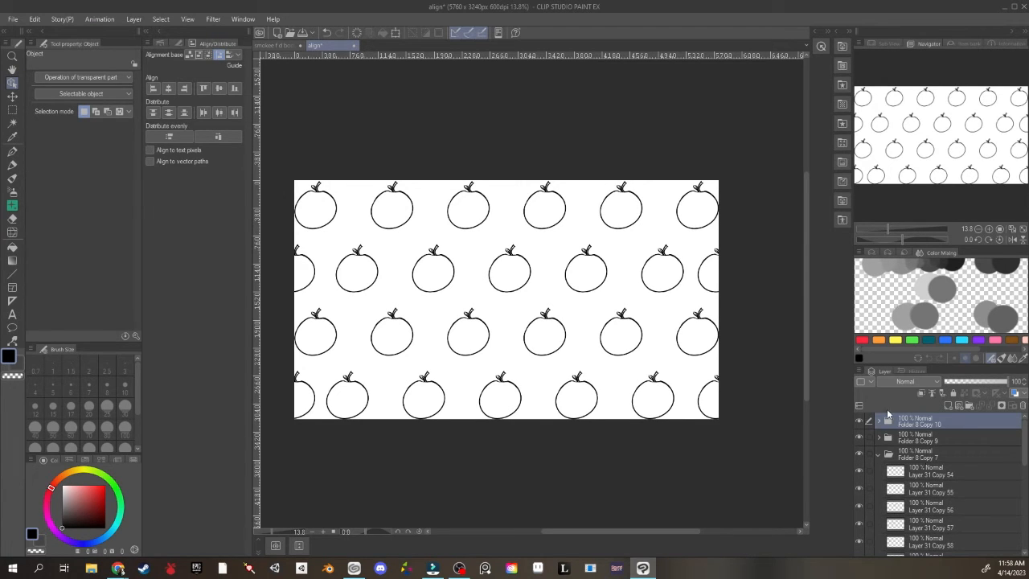
{"action": "left_click", "coordinate": [882, 421]}
{"action": "scroll", "coordinate": [917, 451], "scroll_direction": "down", "scroll_amount": 1}
{"action": "left_click", "coordinate": [921, 426]}
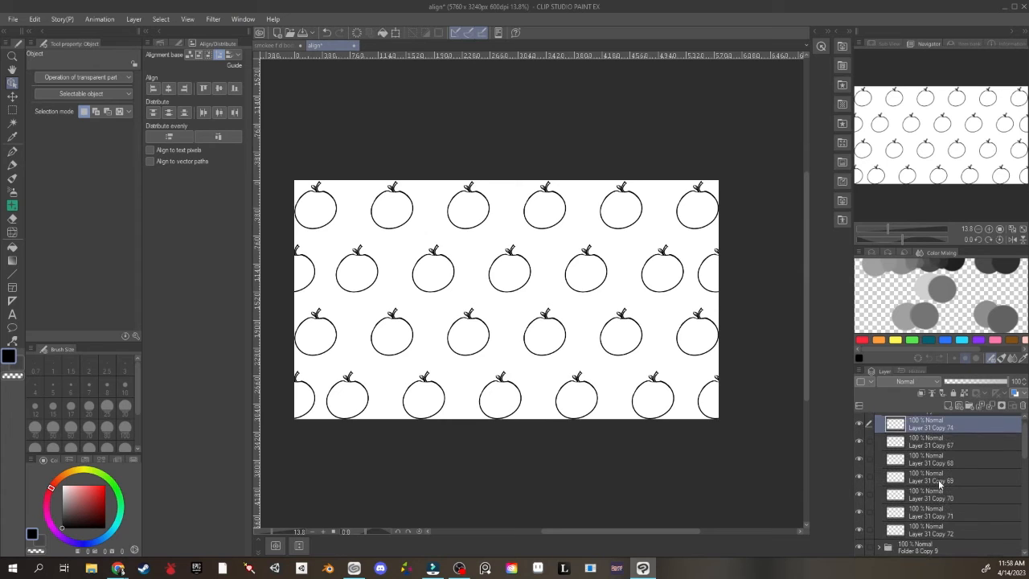
{"action": "left_click", "coordinate": [943, 532], "text": "shift"}
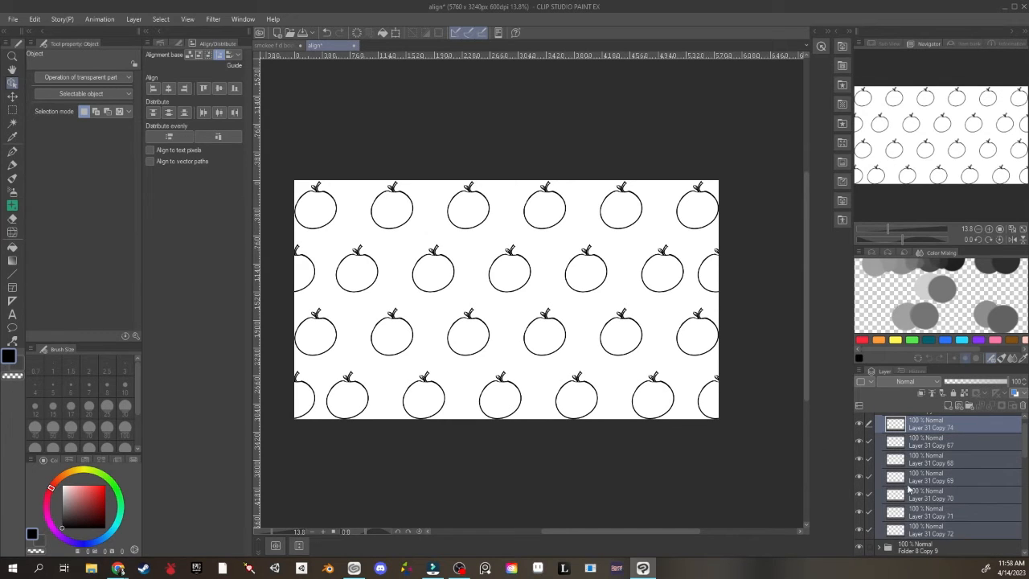
{"action": "left_click", "coordinate": [218, 138]}
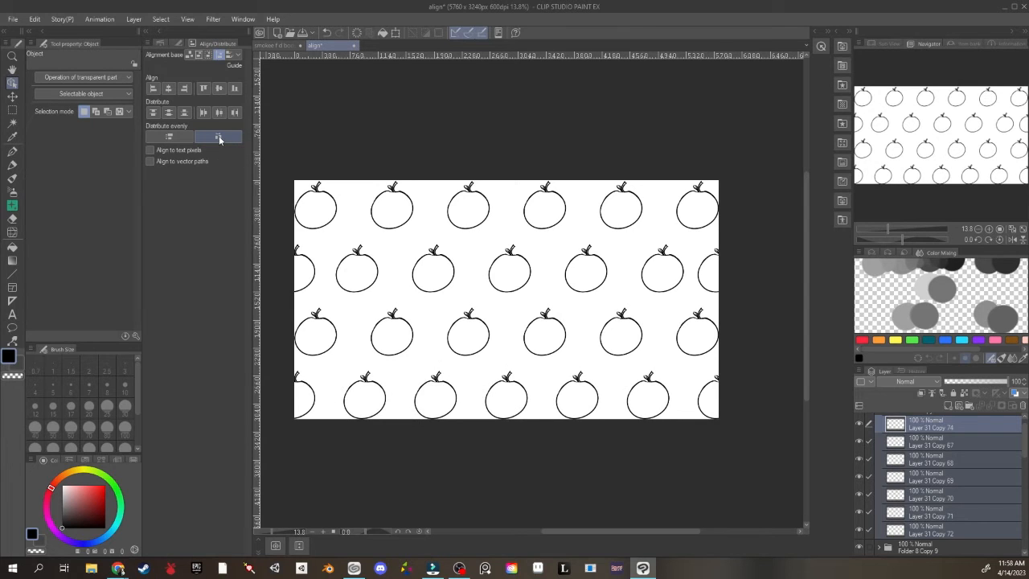
{"action": "left_click", "coordinate": [218, 136]}
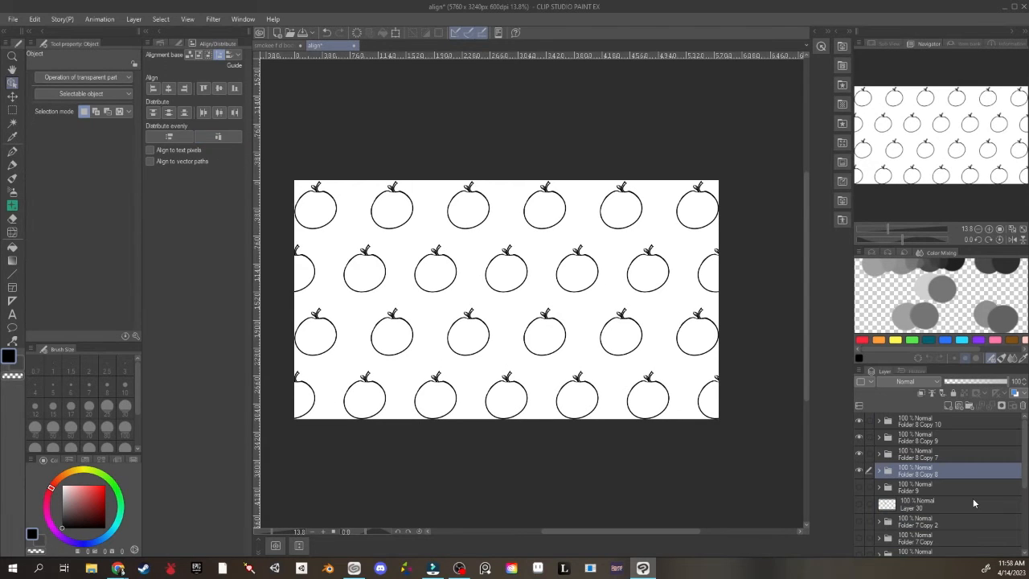
Duplicate the four fruit row folders, Folder 8 Copy 7 through Copy 10, and merge the duplicates into one layer.
{"action": "left_click", "coordinate": [930, 422], "text": "shift"}
{"action": "right_click", "coordinate": [933, 452]}
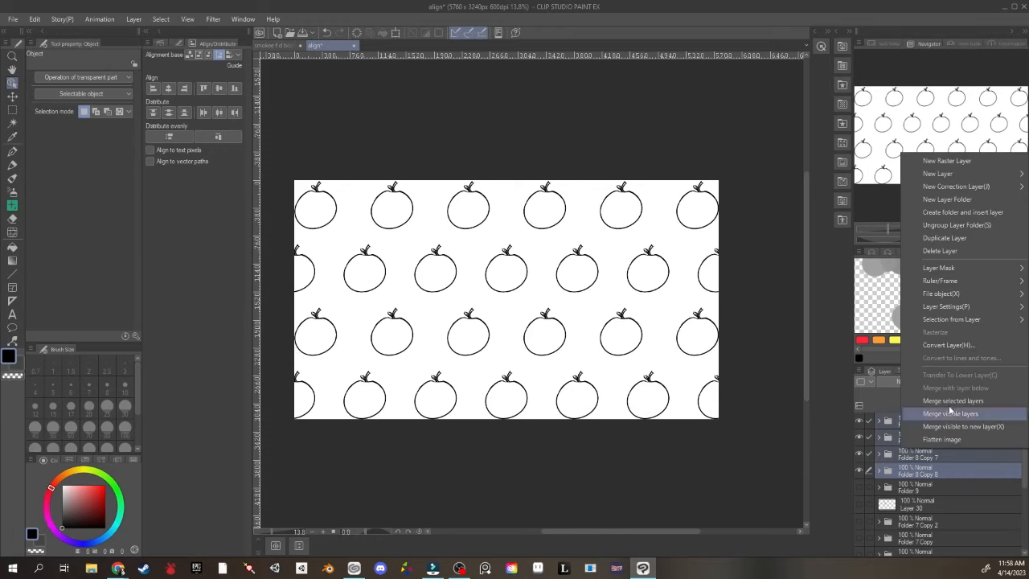
{"action": "left_click", "coordinate": [945, 238]}
{"action": "right_click", "coordinate": [933, 426]}
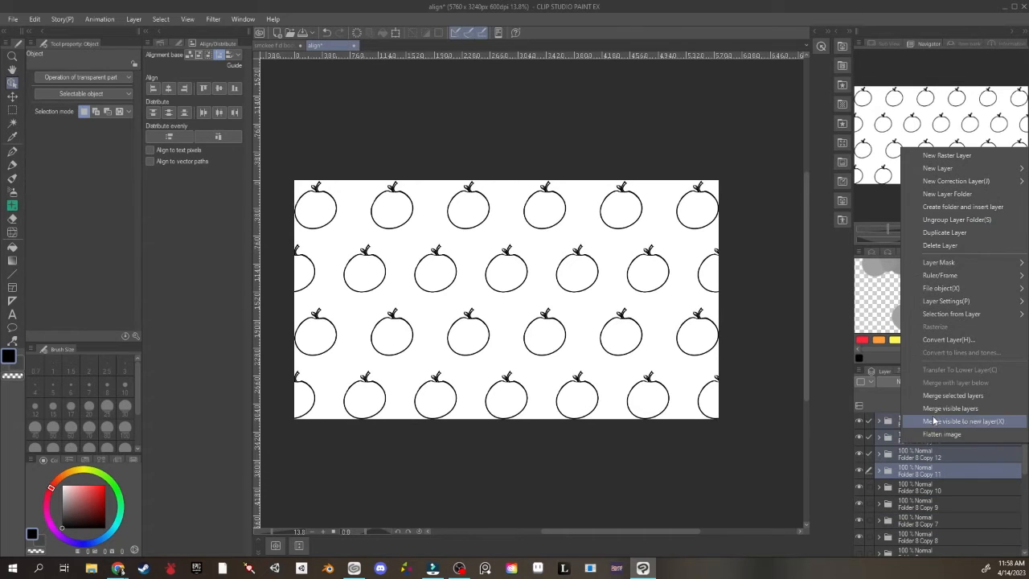
{"action": "left_click", "coordinate": [952, 401]}
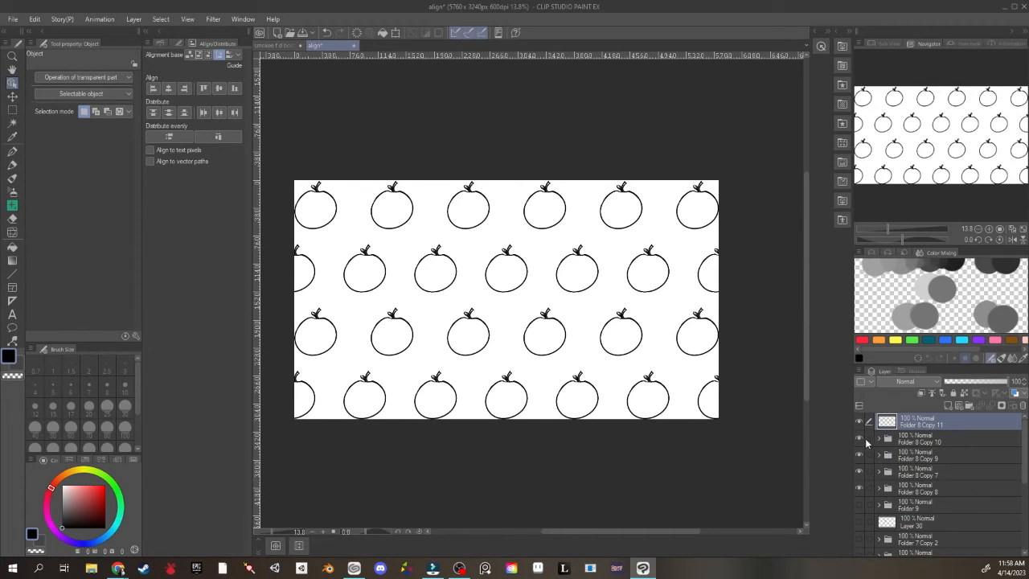
Hide the four original row folders and check the merged pattern layer by toggling its visibility.
{"action": "left_click_drag", "start_coordinate": [860, 439], "coordinate": [861, 488]}
{"action": "left_click", "coordinate": [858, 419]}
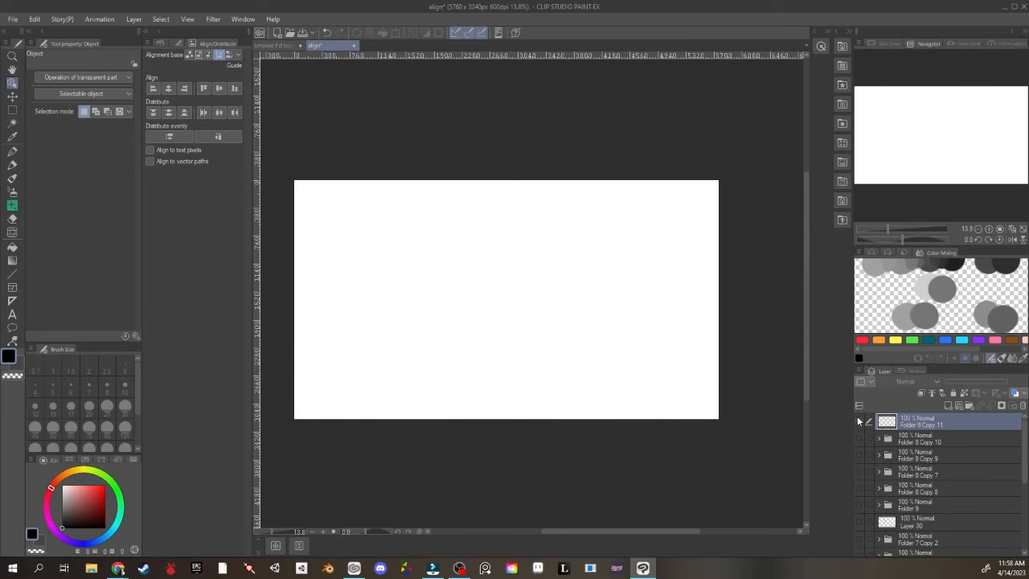
{"action": "left_click", "coordinate": [858, 419]}
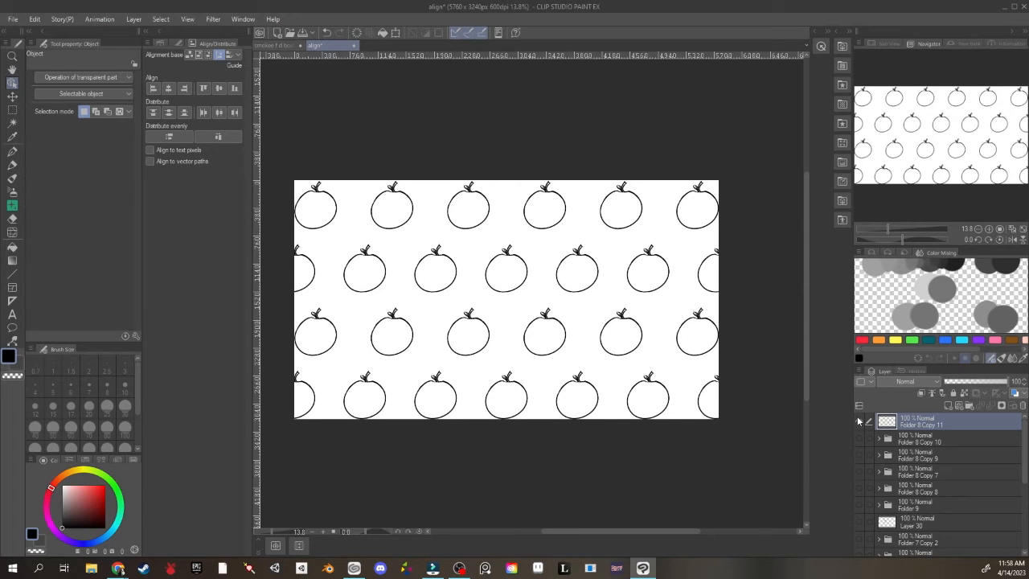
Register the merged pattern layer as an image material in the 2d poses folder and enable Tiling in its material properties.
{"action": "left_click", "coordinate": [842, 45]}
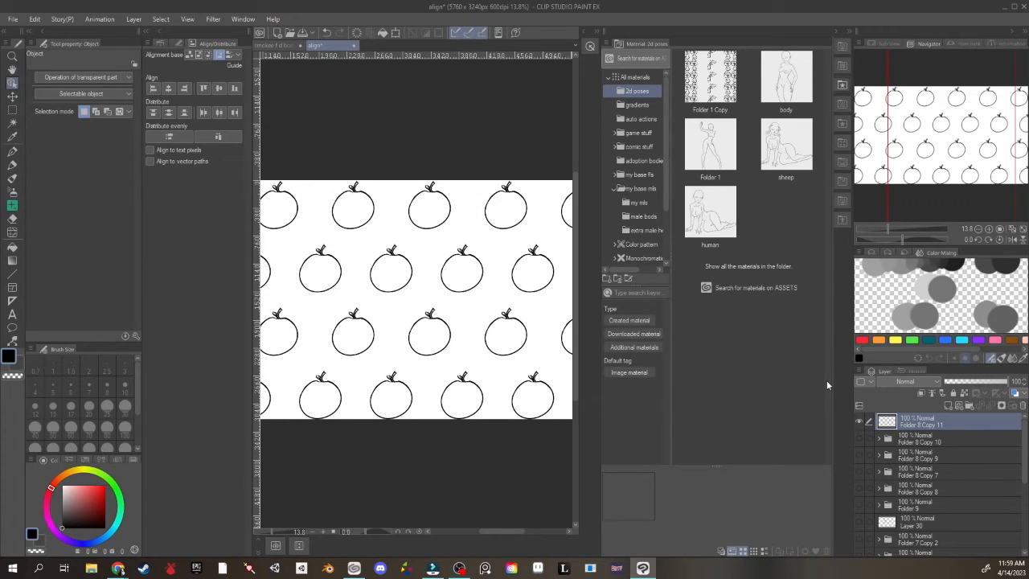
{"action": "left_click_drag", "start_coordinate": [912, 420], "coordinate": [756, 324]}
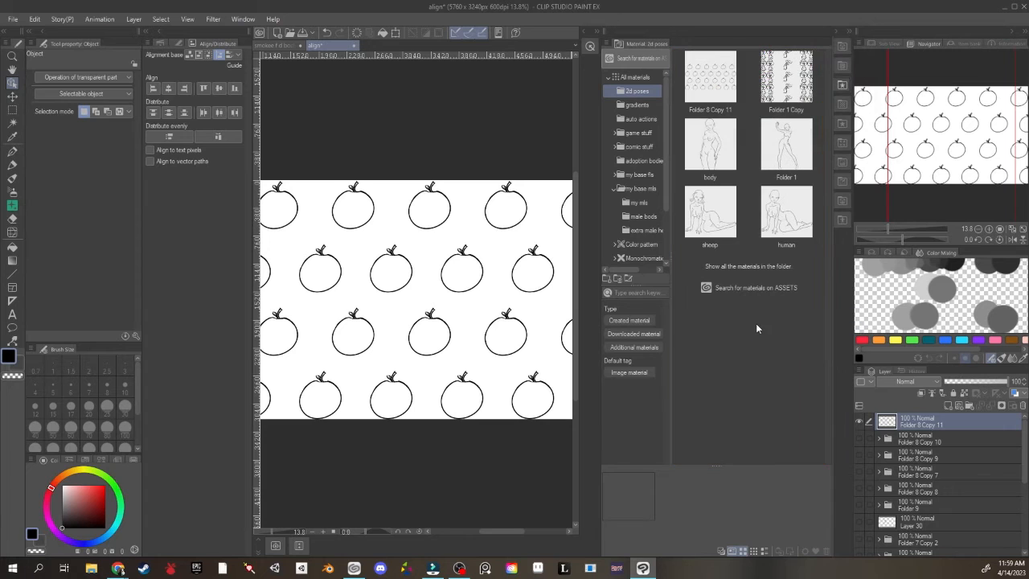
{"action": "left_click", "coordinate": [695, 86]}
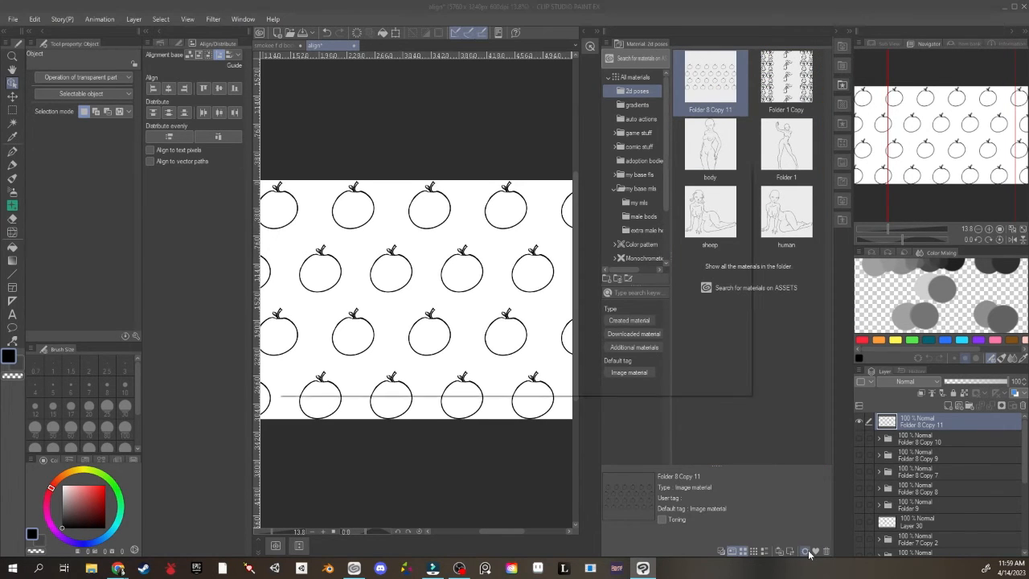
{"action": "left_click", "coordinate": [807, 552]}
{"action": "left_click", "coordinate": [394, 213]}
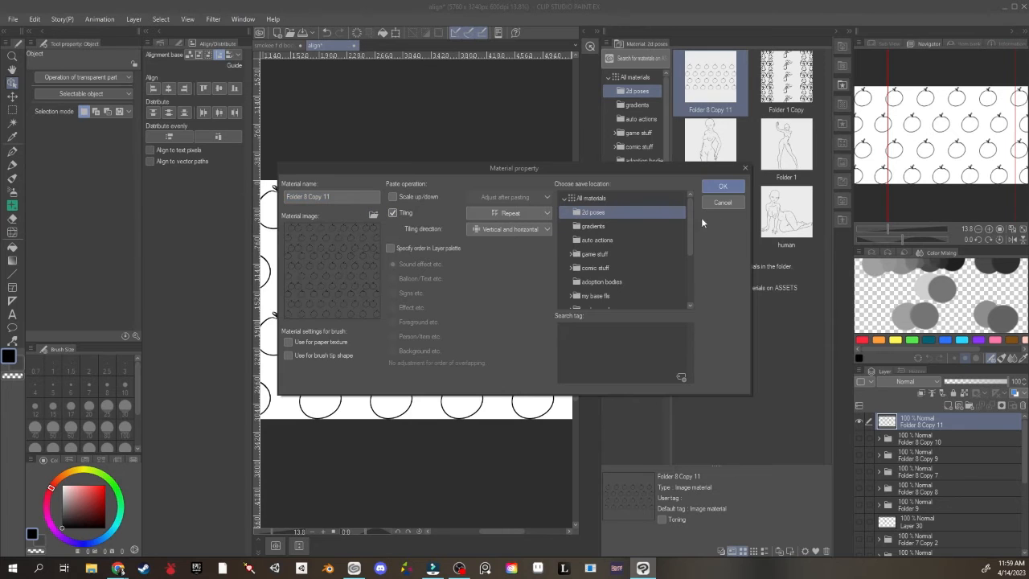
{"action": "left_click", "coordinate": [725, 190]}
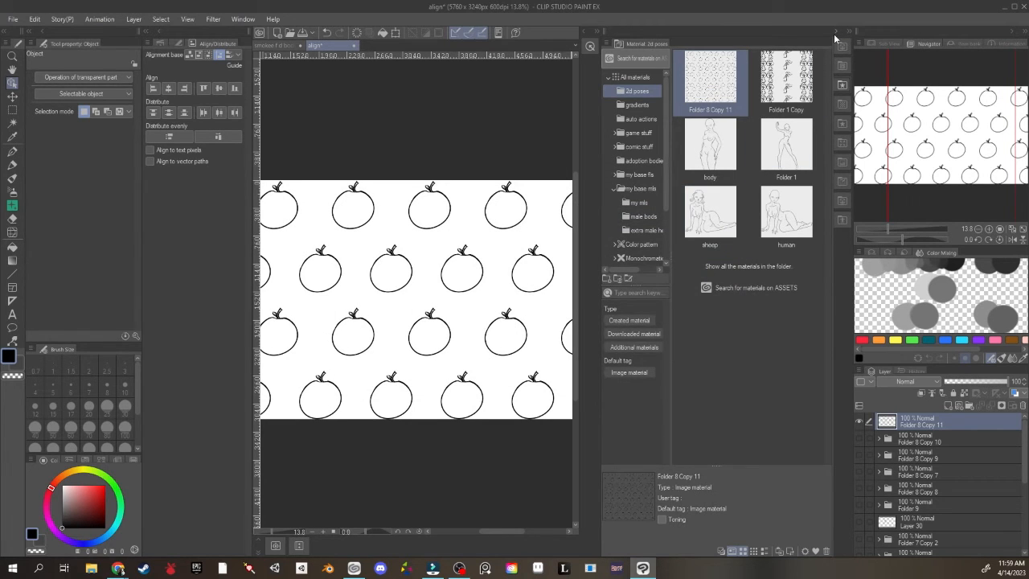
Hide the merged layer, place the tiling material Folder 8 Copy 11 on the canvas, and scale the tiled pattern down.
{"action": "left_click", "coordinate": [859, 420]}
{"action": "left_click_drag", "start_coordinate": [709, 82], "coordinate": [505, 300]}
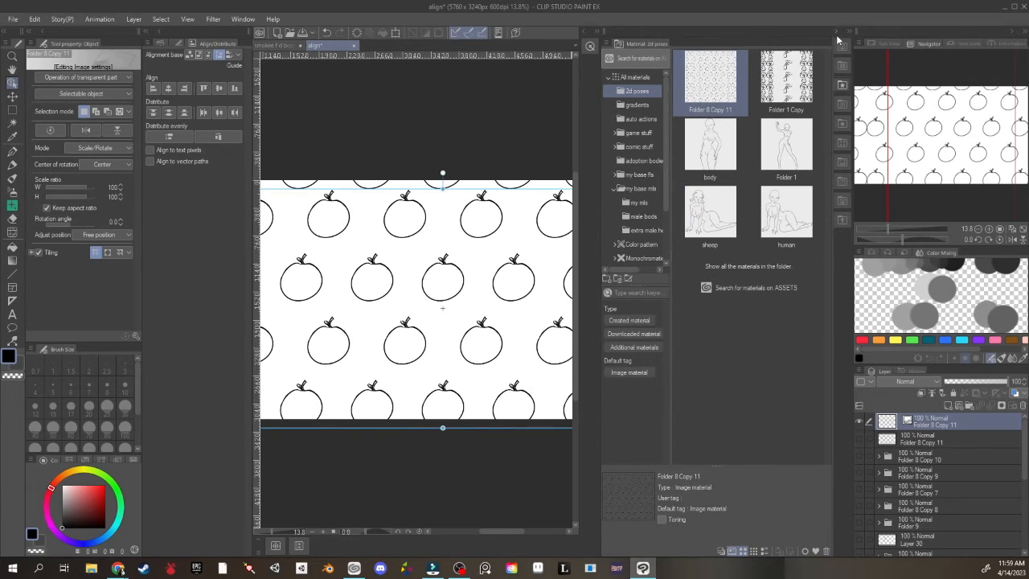
{"action": "left_click", "coordinate": [840, 44]}
{"action": "left_click_drag", "start_coordinate": [792, 427], "coordinate": [615, 320]}
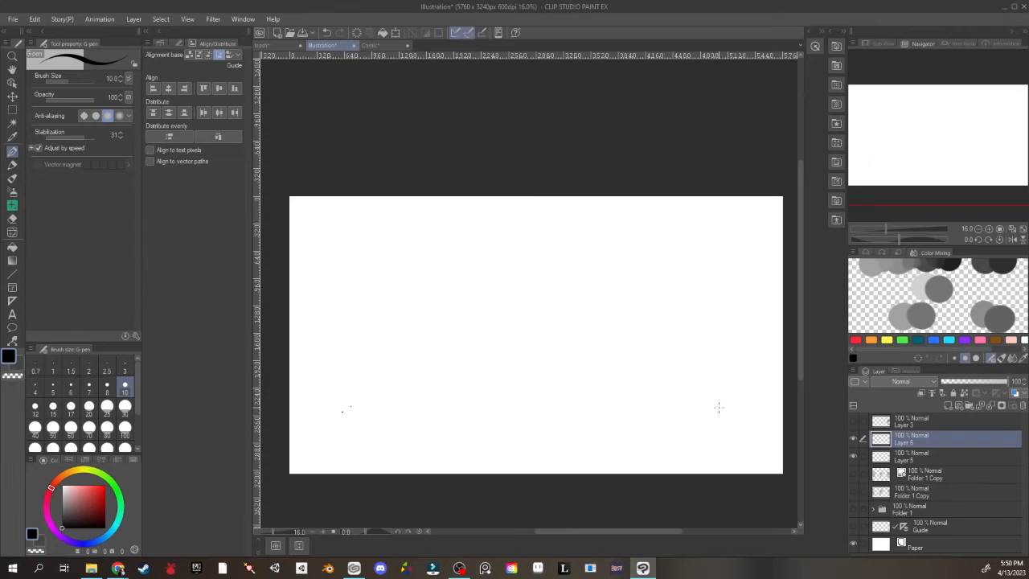
In the Illustration document, draw a straight horizontal G-pen line across the canvas's lower part on Layer 6 and erase the stray dot.
{"action": "left_click", "coordinate": [727, 412], "text": "shift"}
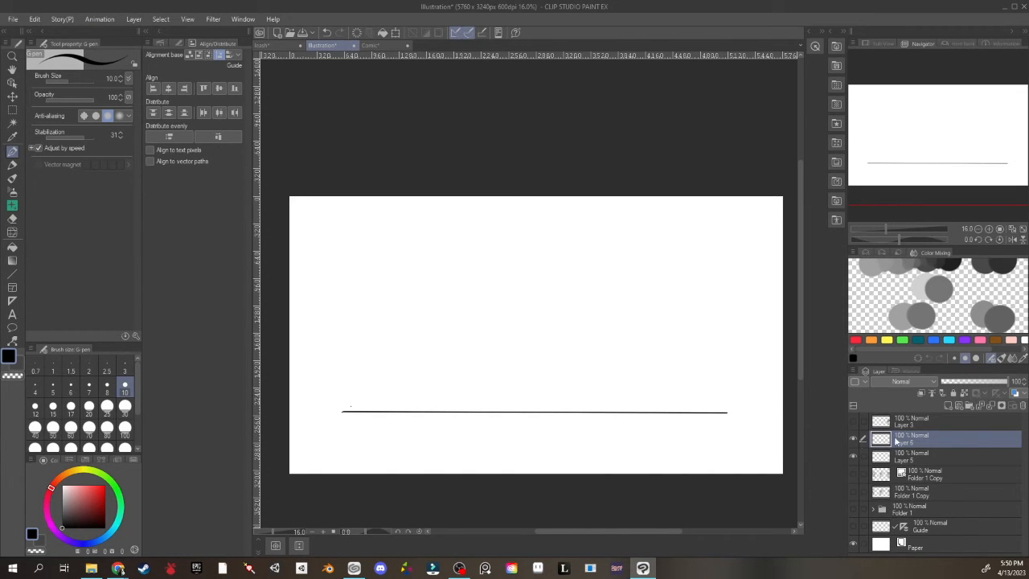
{"action": "key", "text": "e"}
{"action": "left_click", "coordinate": [352, 407]}
Duplicate the line's Layer 6 and move the copy up near the canvas's upper edge.
{"action": "right_click", "coordinate": [925, 438]}
{"action": "left_click", "coordinate": [943, 226]}
{"action": "key", "text": "k"}
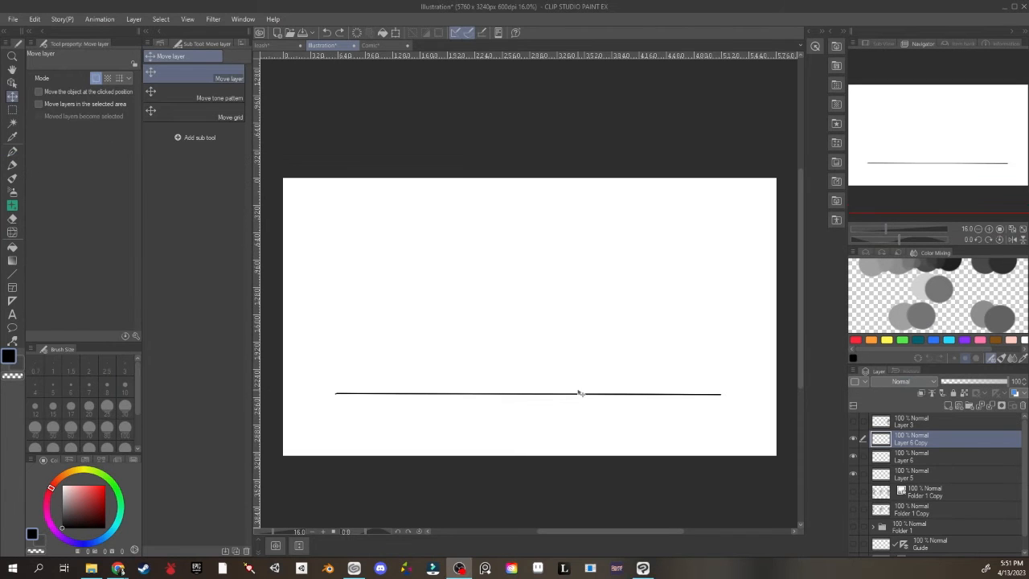
{"action": "left_click_drag", "start_coordinate": [579, 392], "coordinate": [608, 225]}
Duplicate the lower line's Layer 6 six times, producing Layer 6 Copy 2 through Layer 6 Copy 7.
{"action": "left_click", "coordinate": [925, 456]}
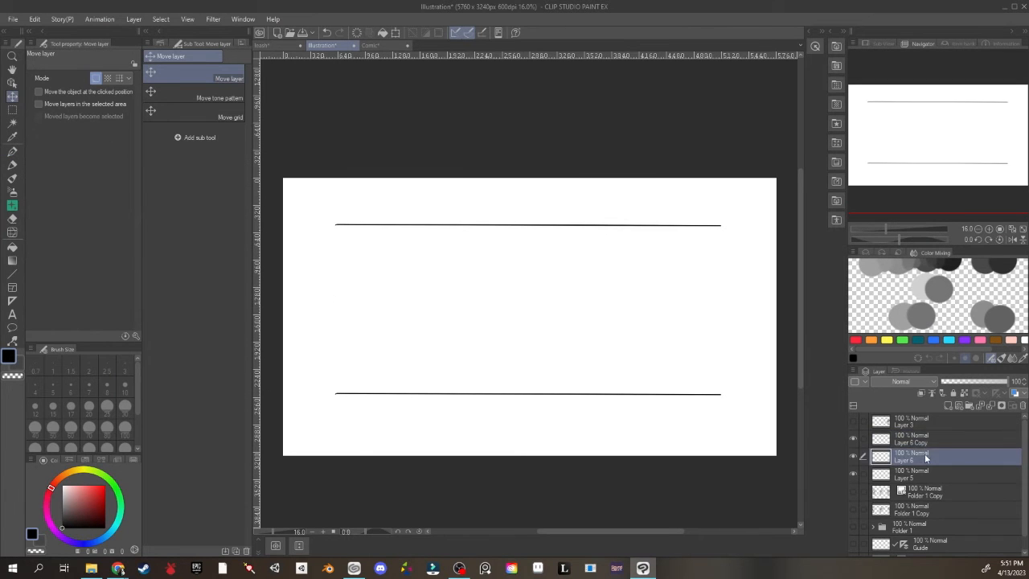
{"action": "right_click", "coordinate": [925, 456]}
{"action": "left_click", "coordinate": [943, 243]}
{"action": "right_click", "coordinate": [899, 462]}
{"action": "left_click", "coordinate": [937, 246]}
{"action": "right_click", "coordinate": [913, 455]}
{"action": "left_click", "coordinate": [940, 243]}
{"action": "right_click", "coordinate": [929, 446]}
{"action": "left_click", "coordinate": [932, 453]}
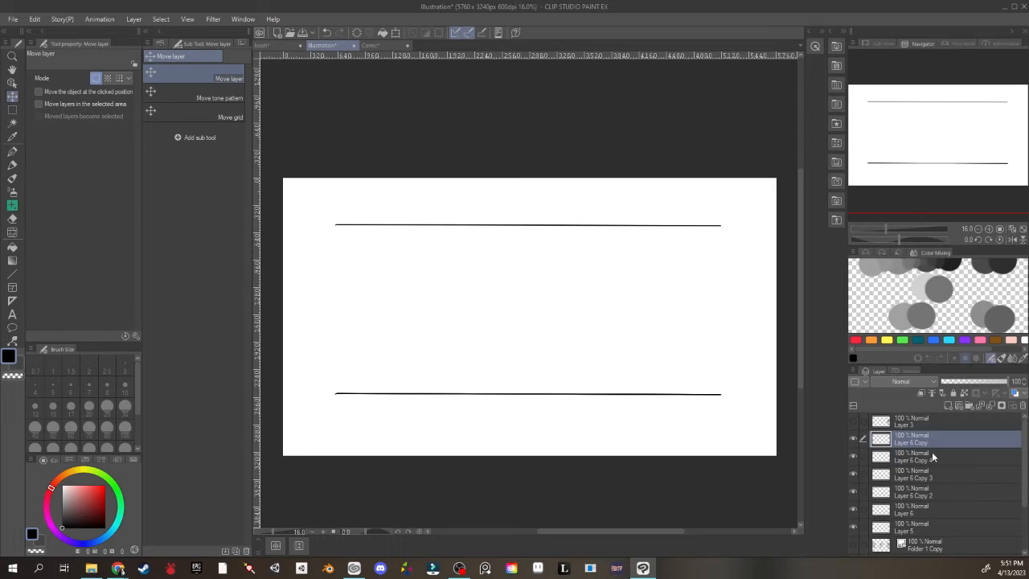
{"action": "right_click", "coordinate": [932, 455]}
{"action": "left_click", "coordinate": [945, 243]}
{"action": "right_click", "coordinate": [926, 453]}
{"action": "left_click", "coordinate": [945, 233]}
{"action": "right_click", "coordinate": [928, 454]}
{"action": "left_click", "coordinate": [948, 239]}
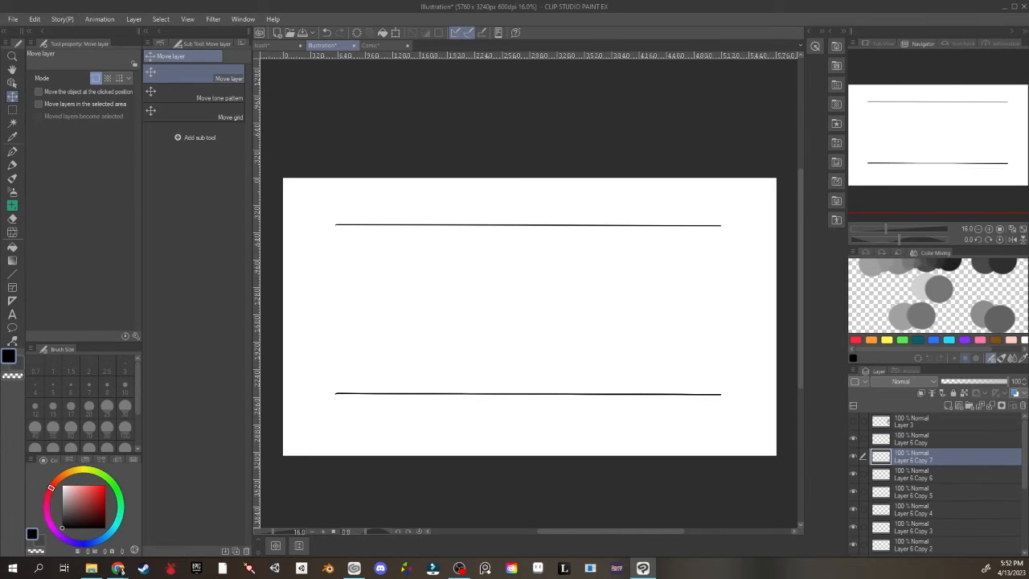
Select all the Layer 6 line layers and distribute them vertically by their centers using Align/Distribute.
{"action": "left_click", "coordinate": [242, 43]}
{"action": "scroll", "coordinate": [924, 434], "scroll_direction": "down", "scroll_amount": 3}
{"action": "left_click", "coordinate": [913, 495]}
{"action": "scroll", "coordinate": [917, 487], "scroll_direction": "up", "scroll_amount": 3}
{"action": "left_click", "coordinate": [928, 442], "text": "shift"}
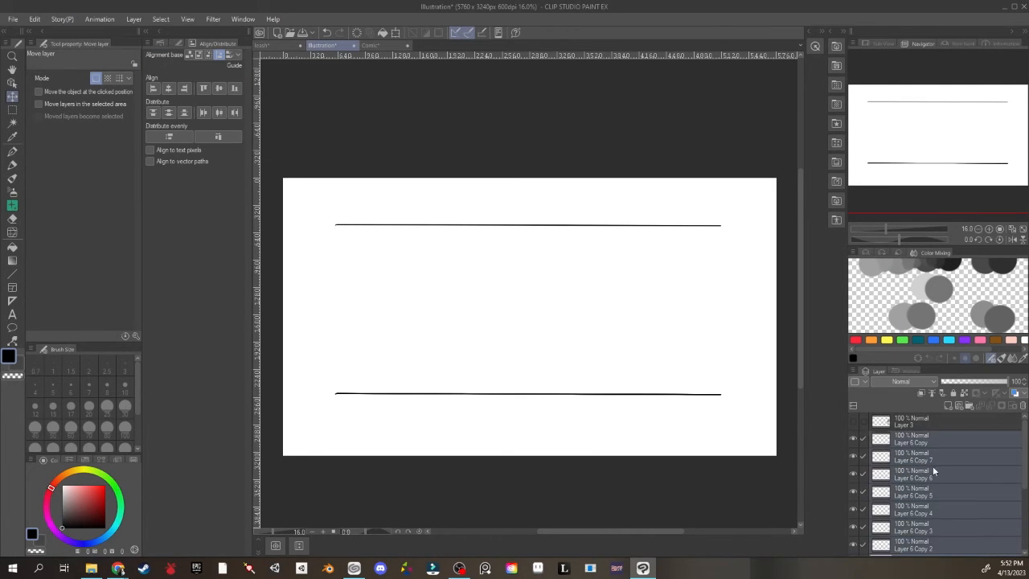
{"action": "left_click", "coordinate": [169, 114]}
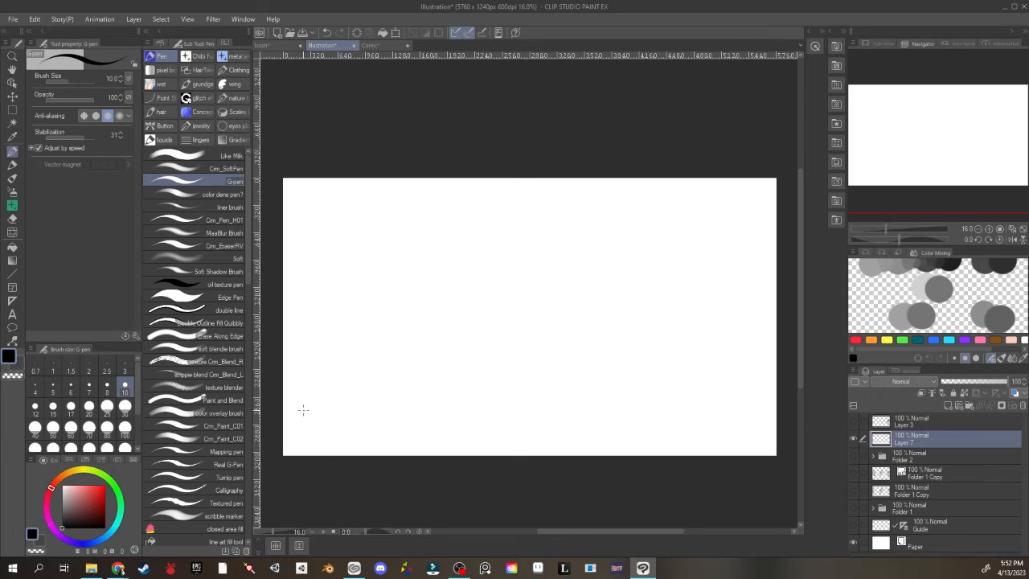
Draw a straight vertical G-pen line near the canvas's left edge on Layer 7 and duplicate the layer.
{"action": "left_click", "coordinate": [308, 428], "text": "shift"}
{"action": "left_click", "coordinate": [945, 223]}
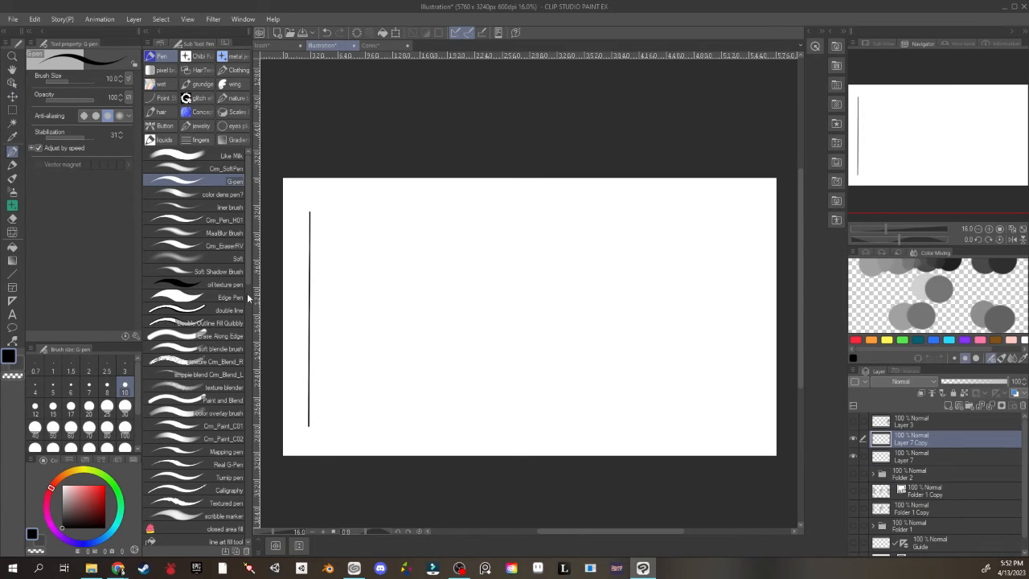
Move the vertical line's Layer 7 Copy near the canvas's right edge and duplicate Layer 7 six times, up to Layer 7 Copy 7.
{"action": "key", "text": "k"}
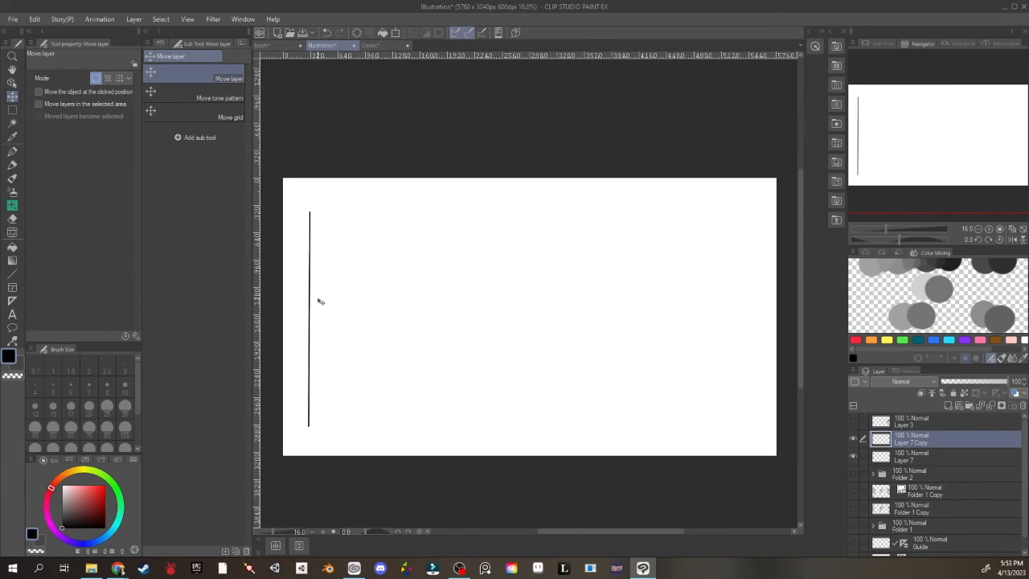
{"action": "left_click_drag", "start_coordinate": [338, 304], "coordinate": [774, 349]}
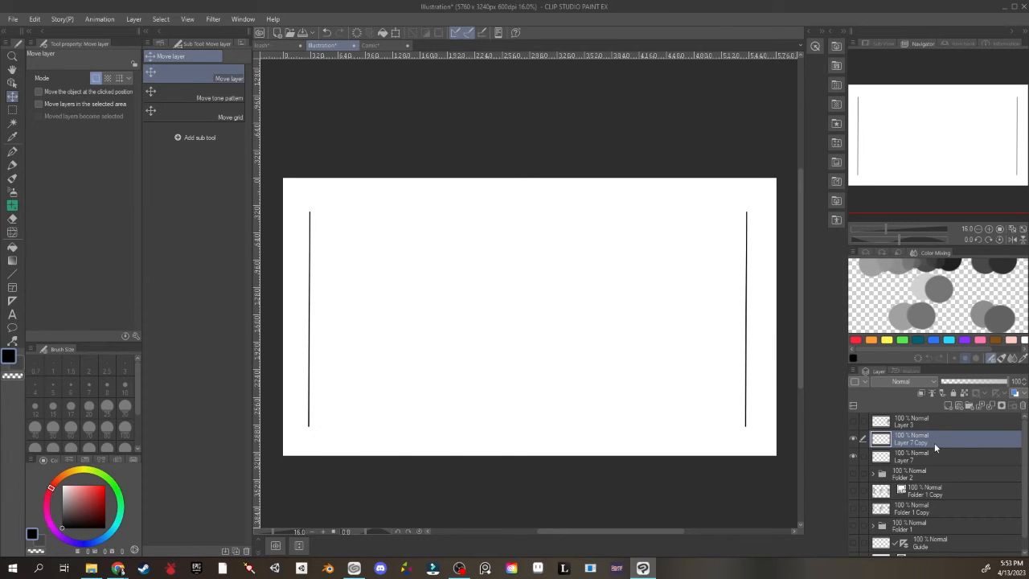
{"action": "right_click", "coordinate": [937, 456]}
{"action": "left_click", "coordinate": [946, 242]}
{"action": "right_click", "coordinate": [939, 458]}
{"action": "left_click", "coordinate": [949, 247]}
{"action": "right_click", "coordinate": [939, 456]}
{"action": "left_click", "coordinate": [939, 243]}
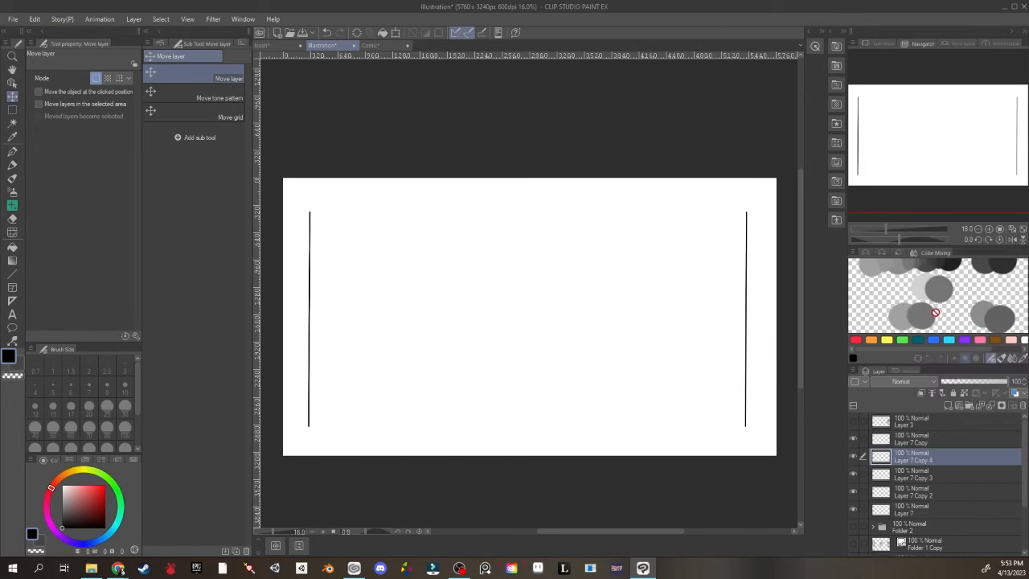
{"action": "right_click", "coordinate": [939, 456]}
{"action": "left_click", "coordinate": [946, 244]}
{"action": "right_click", "coordinate": [939, 456]}
{"action": "left_click", "coordinate": [946, 244]}
{"action": "right_click", "coordinate": [939, 456]}
{"action": "left_click", "coordinate": [945, 245]}
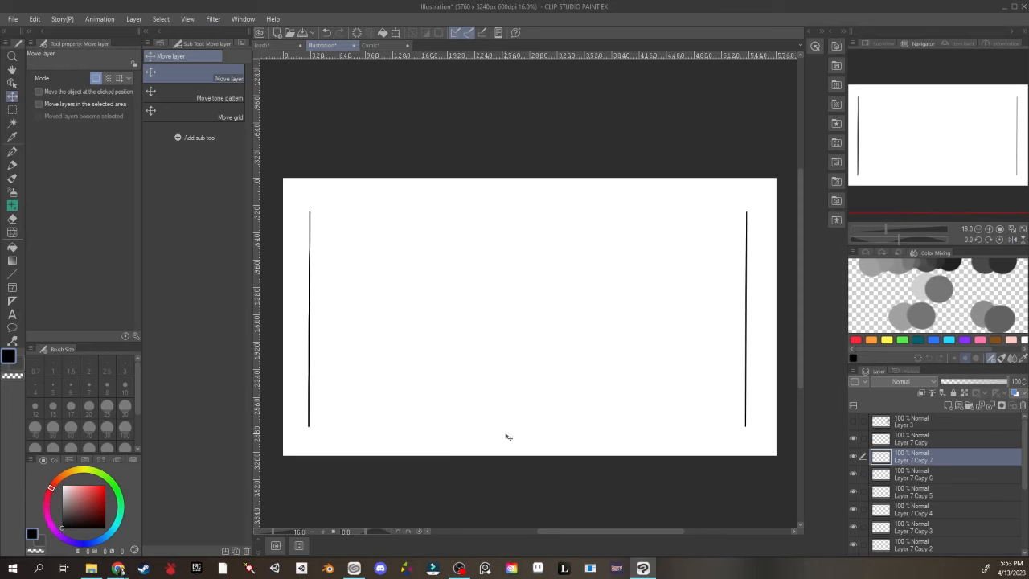
Space the vertical Layer 7 lines evenly across the canvas with Align/Distribute and show the horizontal lines of Folder 2.
{"action": "left_click", "coordinate": [243, 44]}
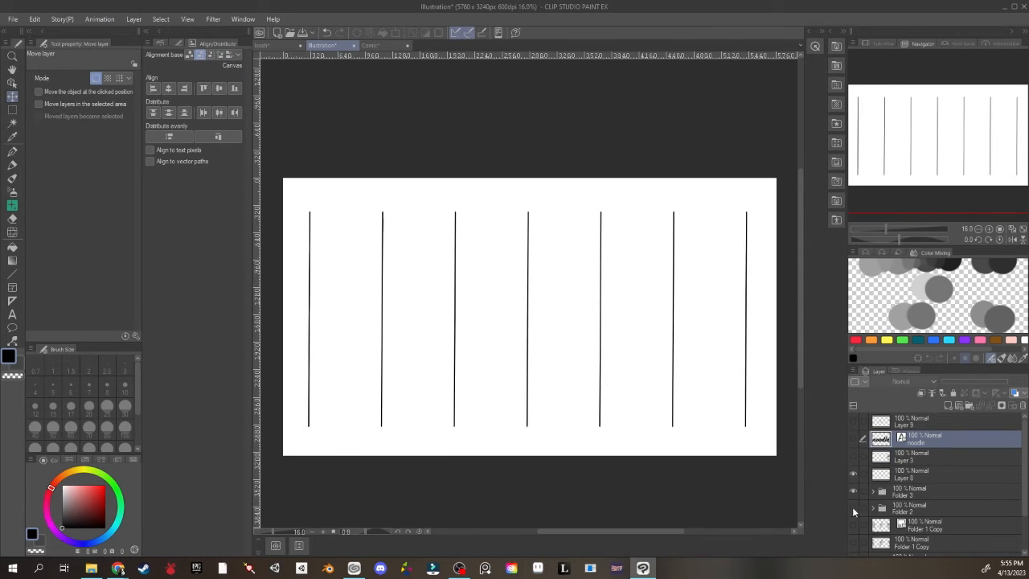
{"action": "left_click", "coordinate": [853, 507]}
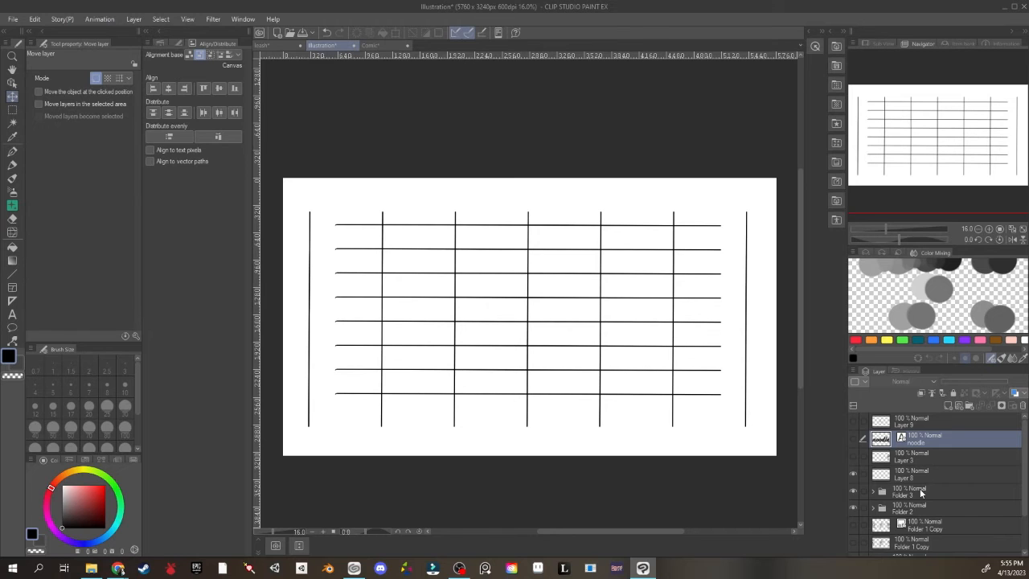
{"action": "scroll", "coordinate": [879, 494], "scroll_direction": "down", "scroll_amount": 1}
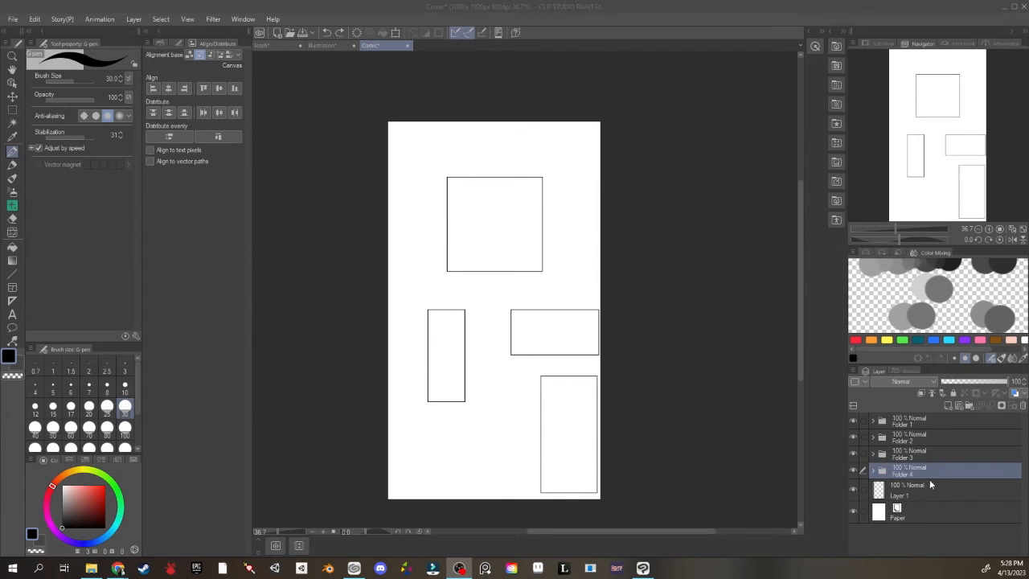
Select Folders 1 to 4 of the Comic document and distribute them by centers and by even spacing, vertically and horizontally.
{"action": "left_click", "coordinate": [925, 425], "text": "shift"}
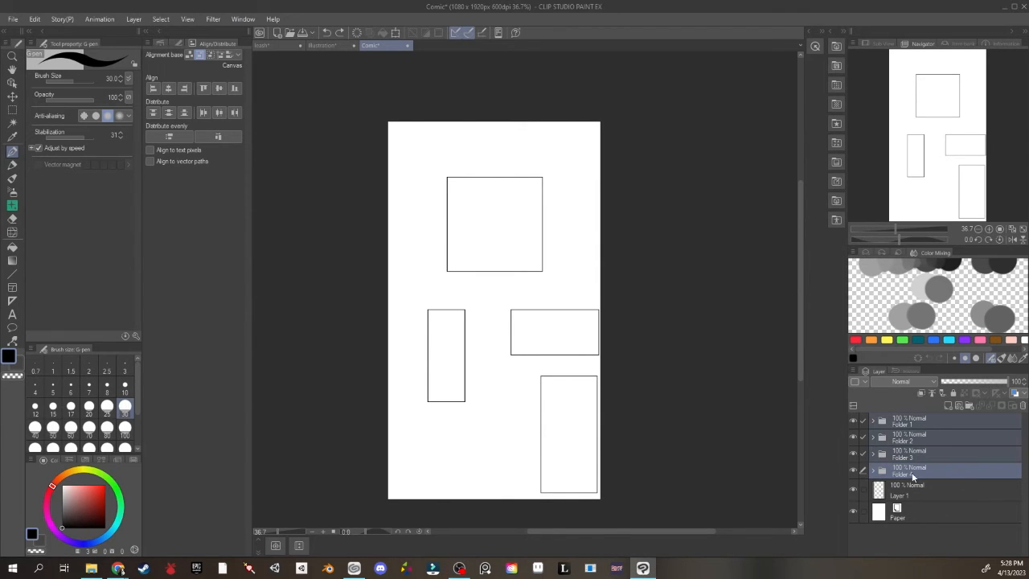
{"action": "left_click", "coordinate": [170, 114]}
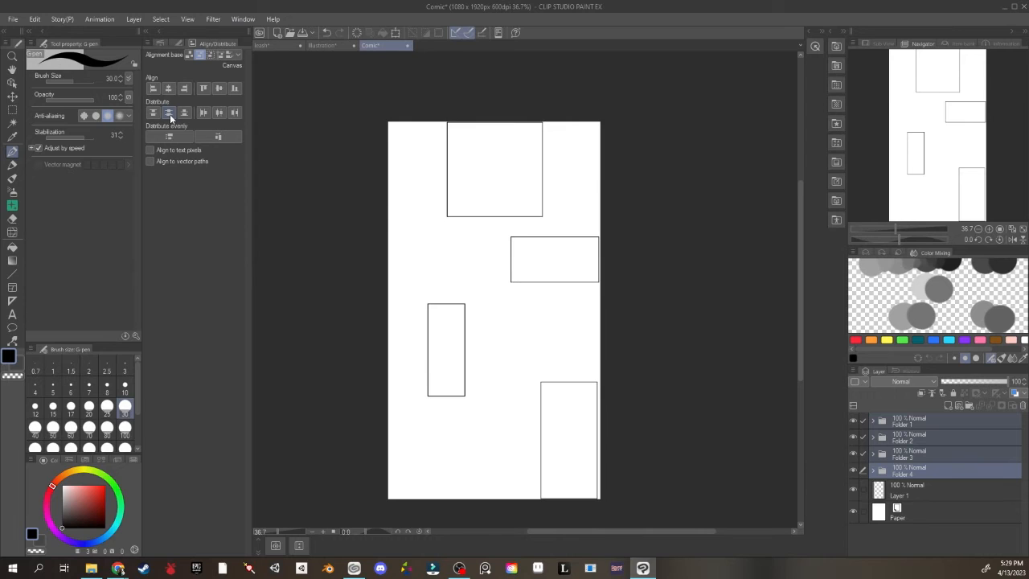
{"action": "left_click", "coordinate": [219, 114]}
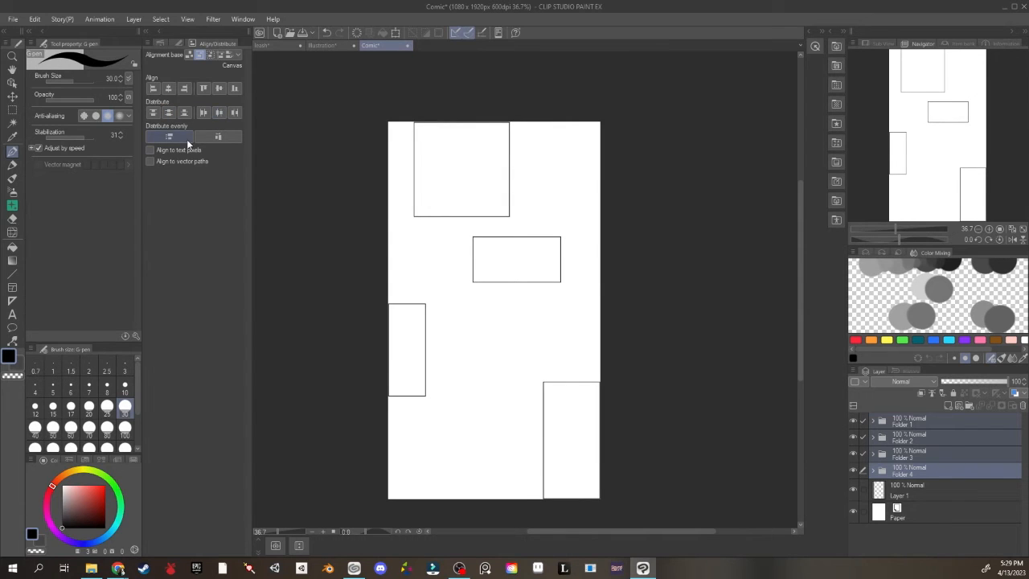
{"action": "left_click", "coordinate": [186, 138]}
{"action": "left_click", "coordinate": [216, 137]}
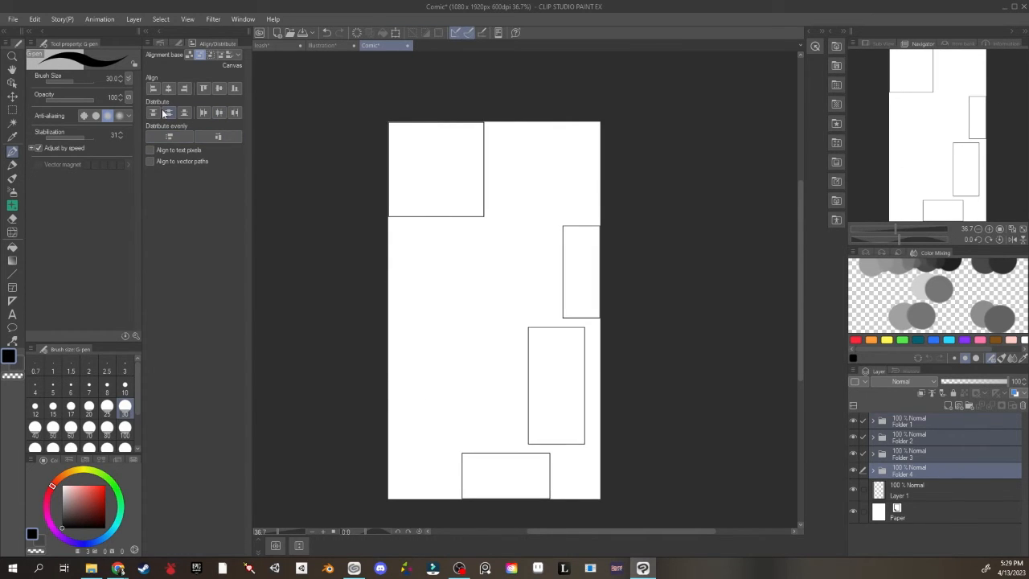
Try distributing the four frame folders by vertical centers, undo it, and apply horizontal center distribution and alignment instead.
{"action": "left_click", "coordinate": [167, 113]}
{"action": "key", "text": "ctrl+z"}
{"action": "left_click", "coordinate": [221, 114]}
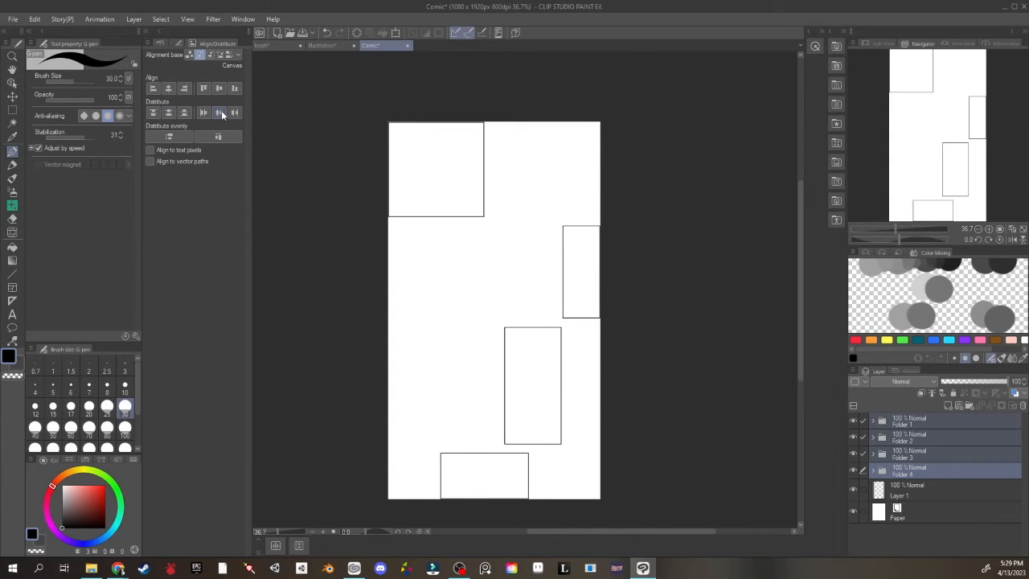
{"action": "left_click", "coordinate": [170, 88]}
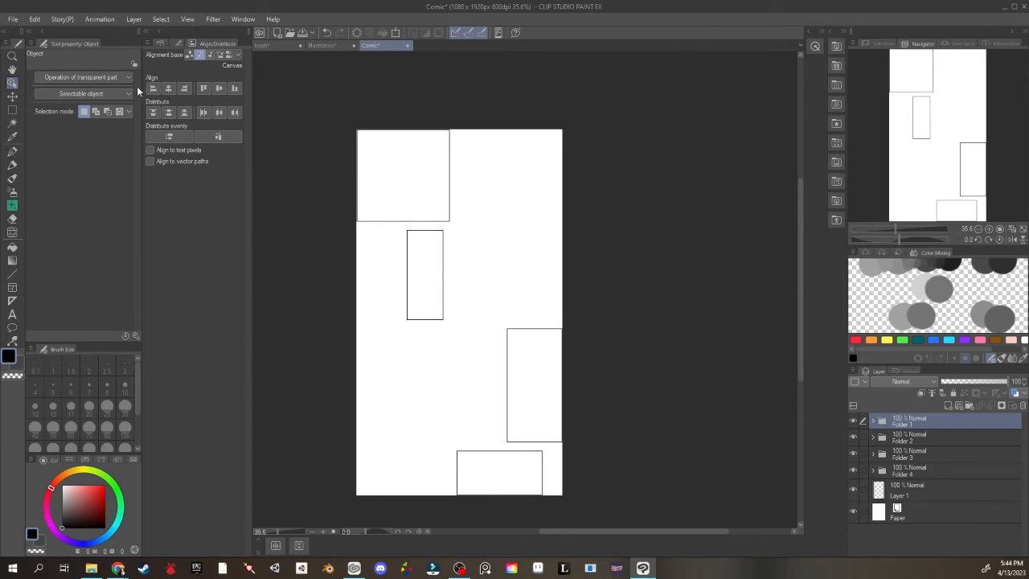
With the Object tool, move the large square frame to the page's upper middle and the narrow frame near the page's left edge.
{"action": "left_click", "coordinate": [178, 43]}
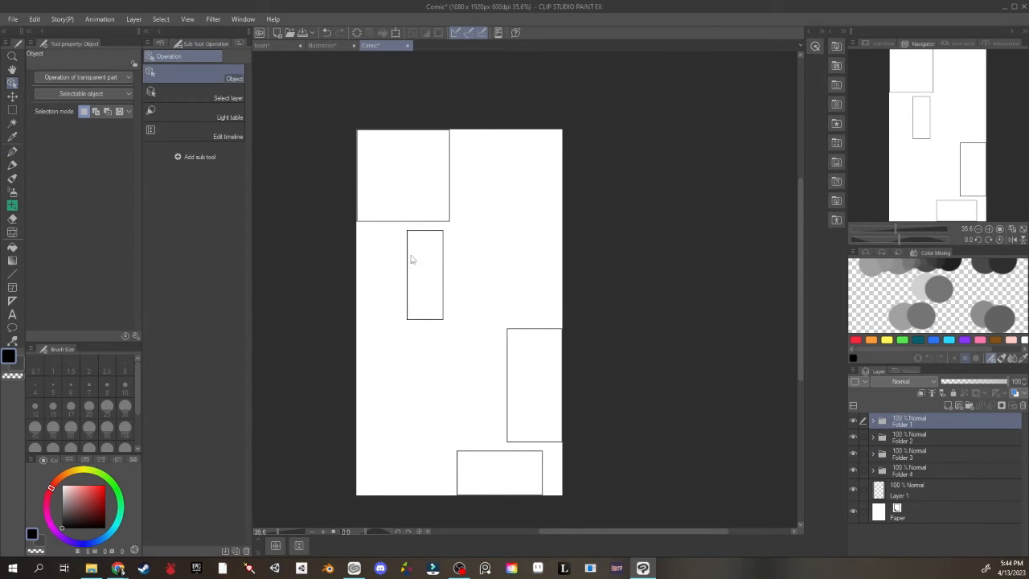
{"action": "left_click", "coordinate": [433, 192]}
{"action": "left_click", "coordinate": [449, 194]}
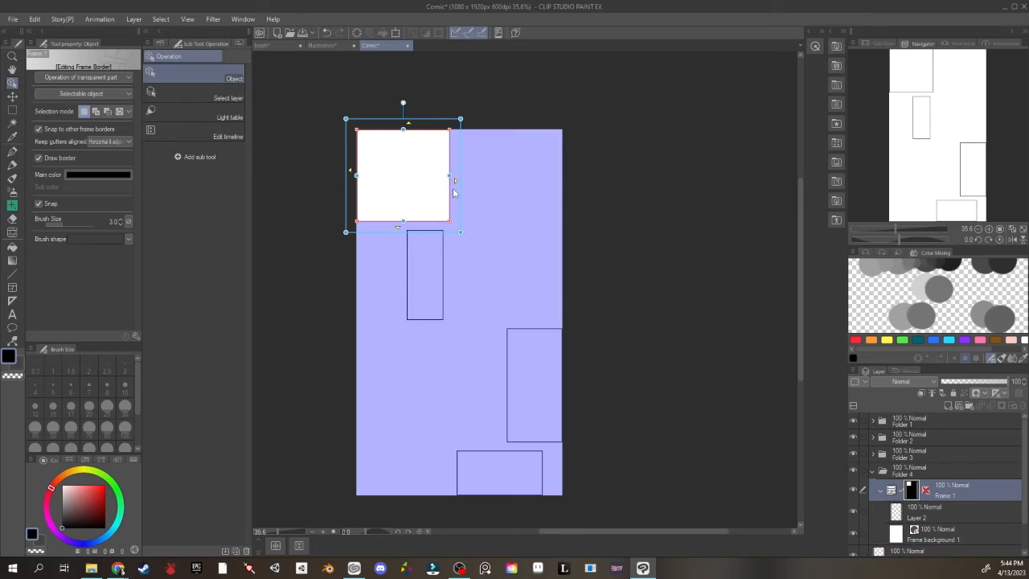
{"action": "left_click_drag", "start_coordinate": [464, 192], "coordinate": [522, 201]}
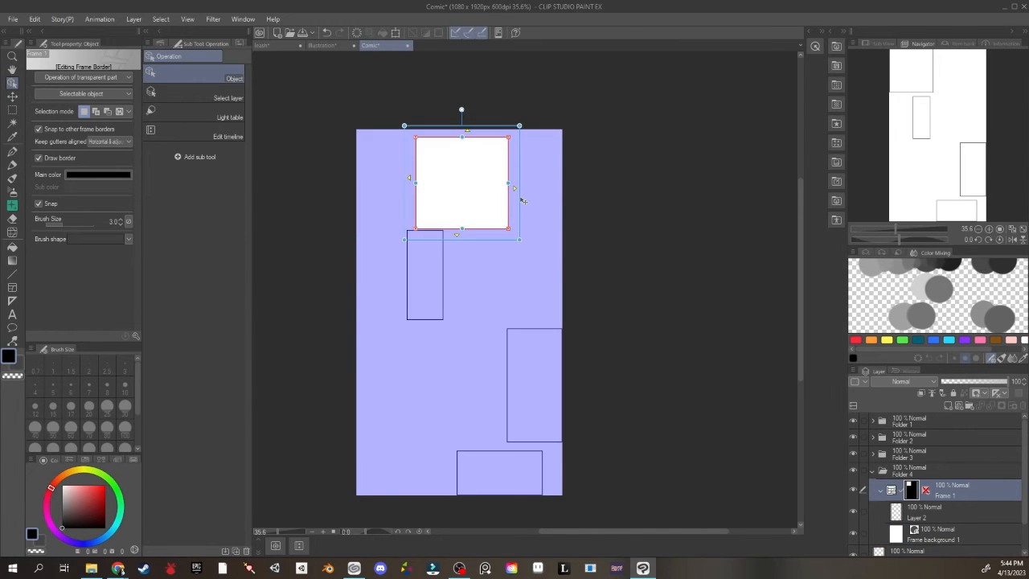
{"action": "left_click_drag", "start_coordinate": [450, 290], "coordinate": [412, 298]}
Move the wide frame at the page's bottom toward the left edge and collapse Folders 1, 3 and 4.
{"action": "left_click", "coordinate": [524, 464]}
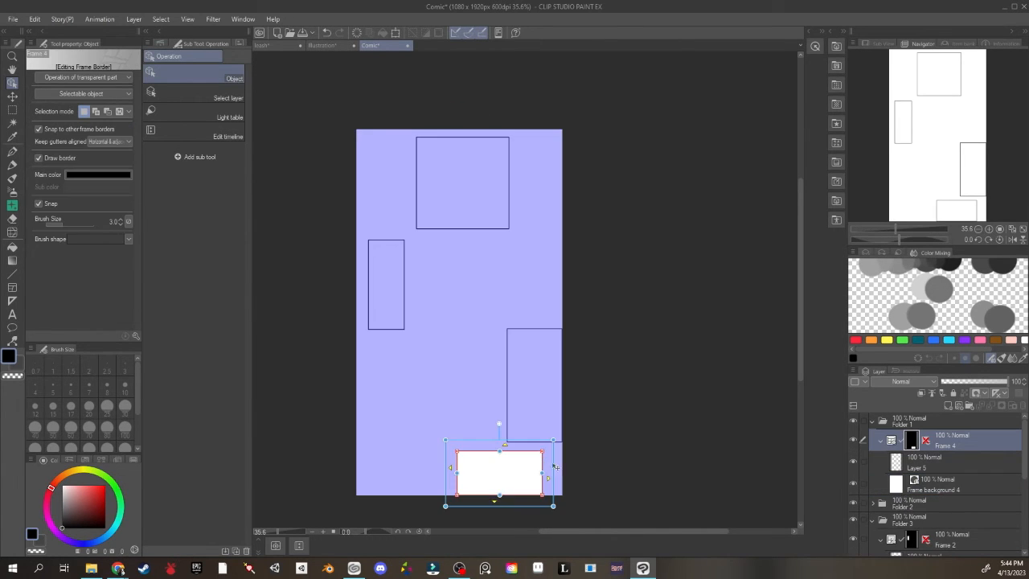
{"action": "left_click_drag", "start_coordinate": [553, 466], "coordinate": [472, 456]}
{"action": "left_click", "coordinate": [873, 421]}
{"action": "left_click", "coordinate": [873, 455]}
{"action": "left_click", "coordinate": [873, 471]}
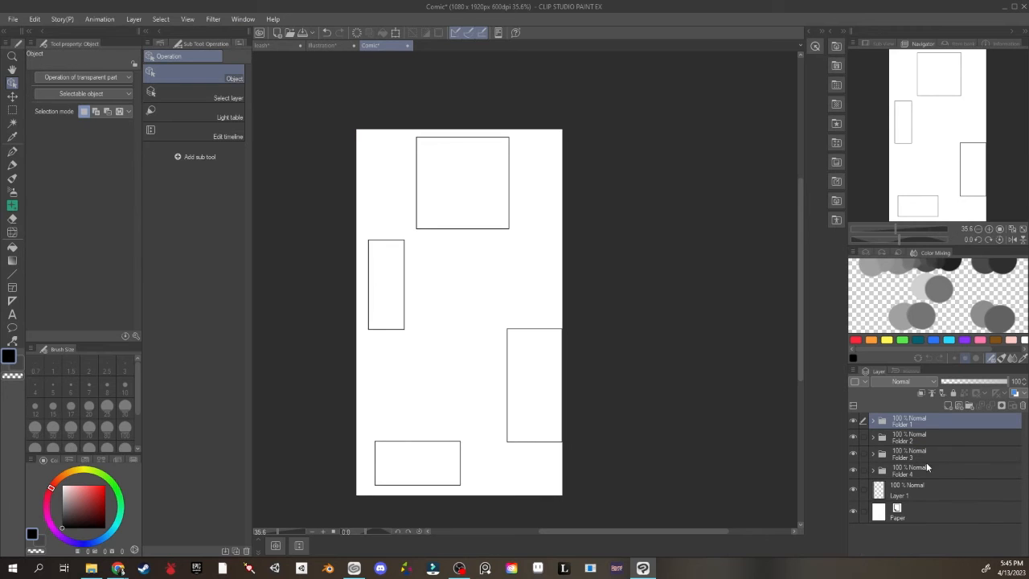
Select Folders 1 to 4 and distribute their vertical spacing evenly over the canvas.
{"action": "left_click", "coordinate": [922, 471], "text": "shift"}
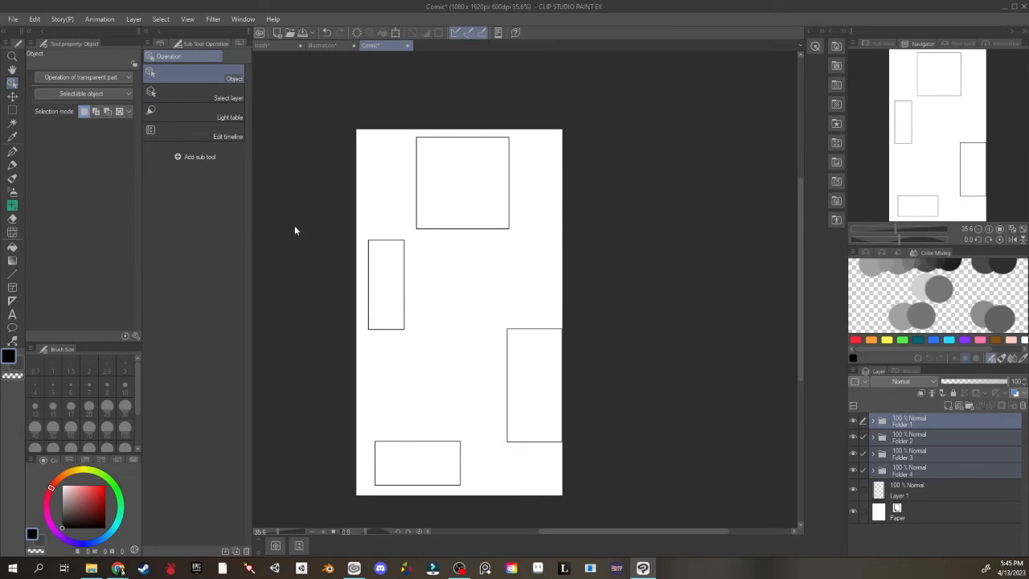
{"action": "left_click", "coordinate": [240, 44]}
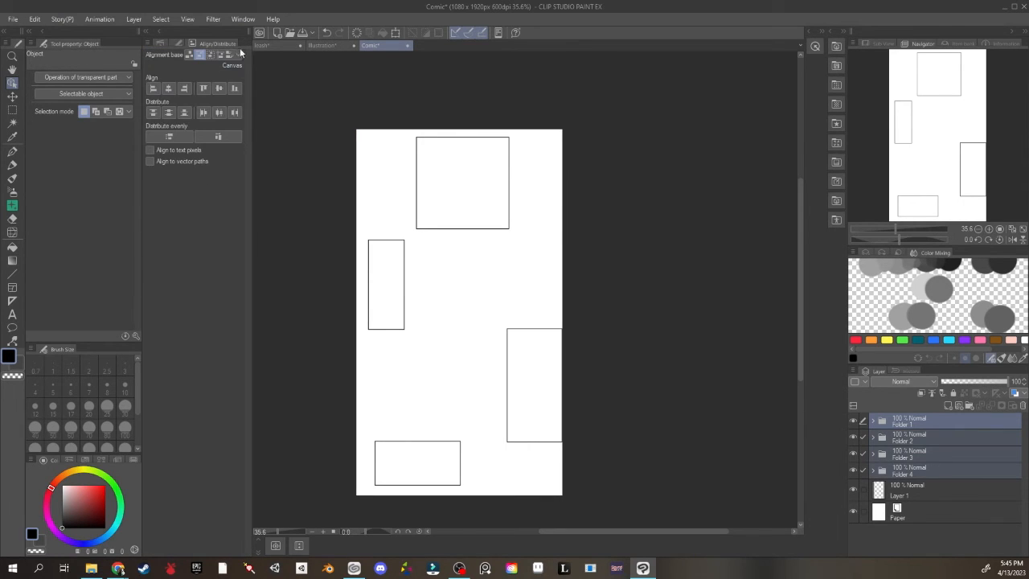
{"action": "left_click", "coordinate": [170, 137]}
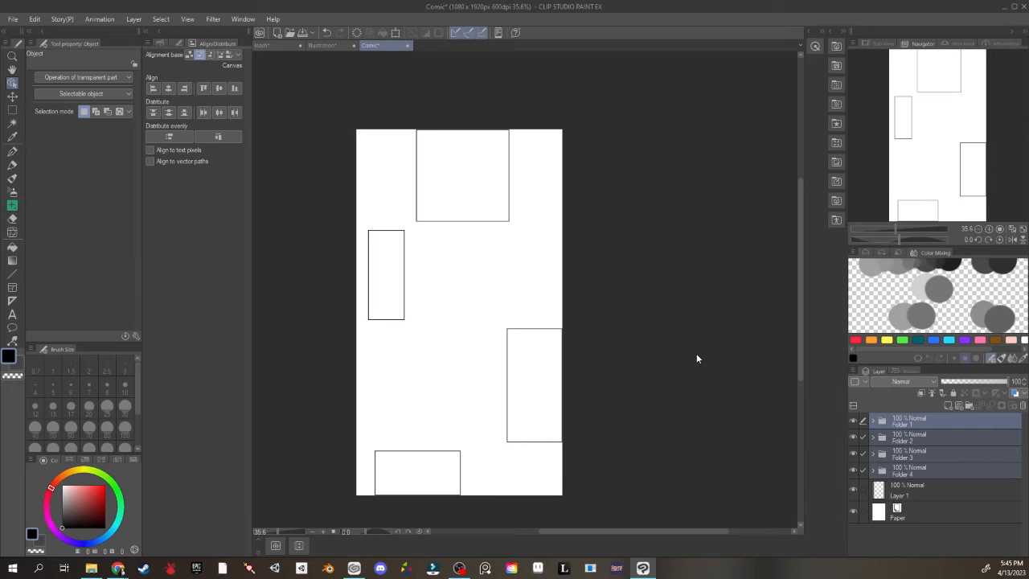
Hide Folders 1 to 4 and draw a rectangular selection just inside the page's edges as a margin.
{"action": "left_click", "coordinate": [911, 435]}
{"action": "left_click", "coordinate": [911, 424]}
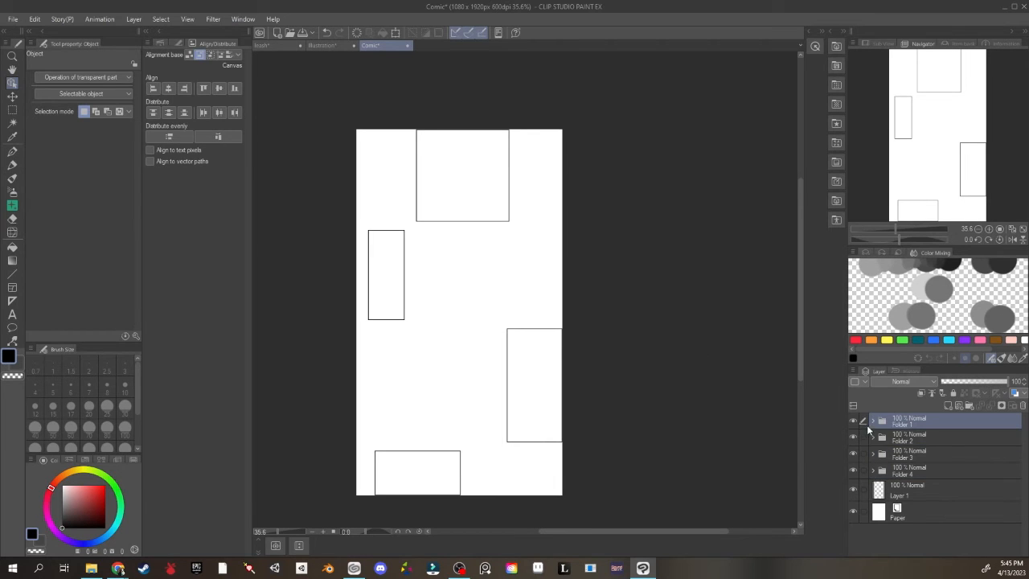
{"action": "left_click_drag", "start_coordinate": [852, 421], "coordinate": [857, 472]}
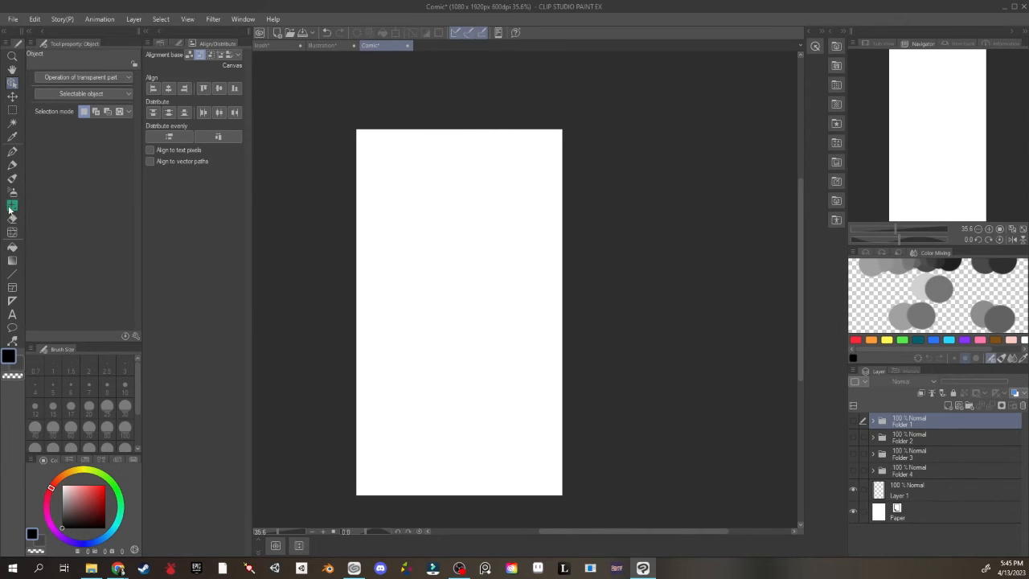
{"action": "left_click", "coordinate": [12, 110]}
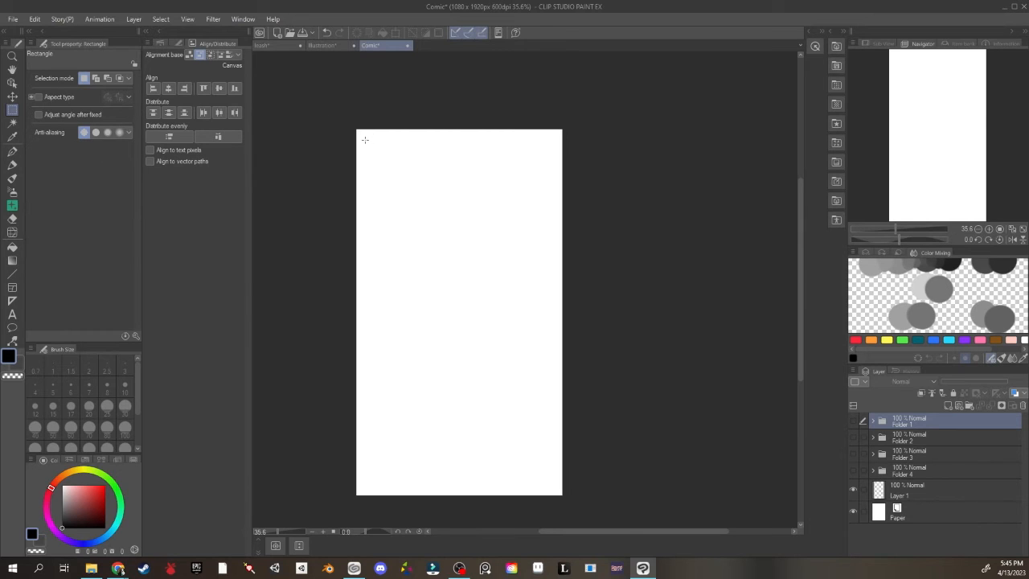
{"action": "left_click_drag", "start_coordinate": [366, 139], "coordinate": [551, 485]}
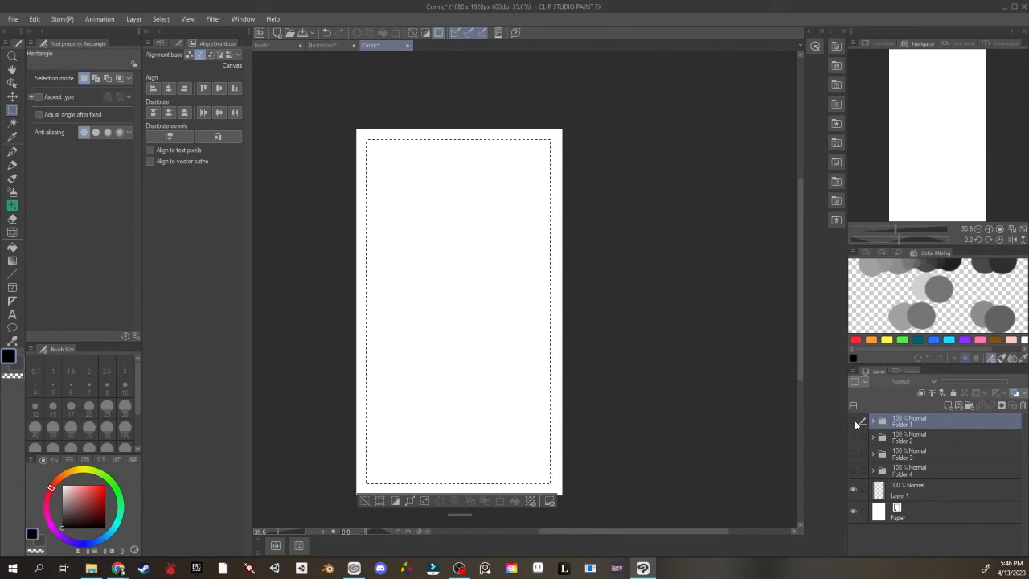
Show and select Folders 1 to 4, set the alignment base to Selection area, and undo the last two alignment changes.
{"action": "left_click_drag", "start_coordinate": [856, 472], "coordinate": [854, 422]}
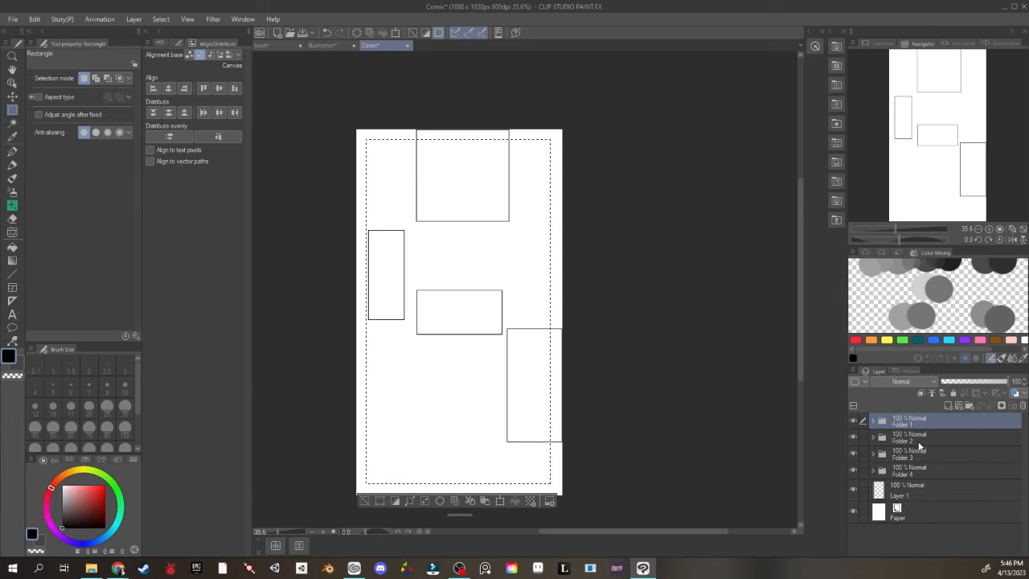
{"action": "left_click", "coordinate": [921, 472], "text": "shift"}
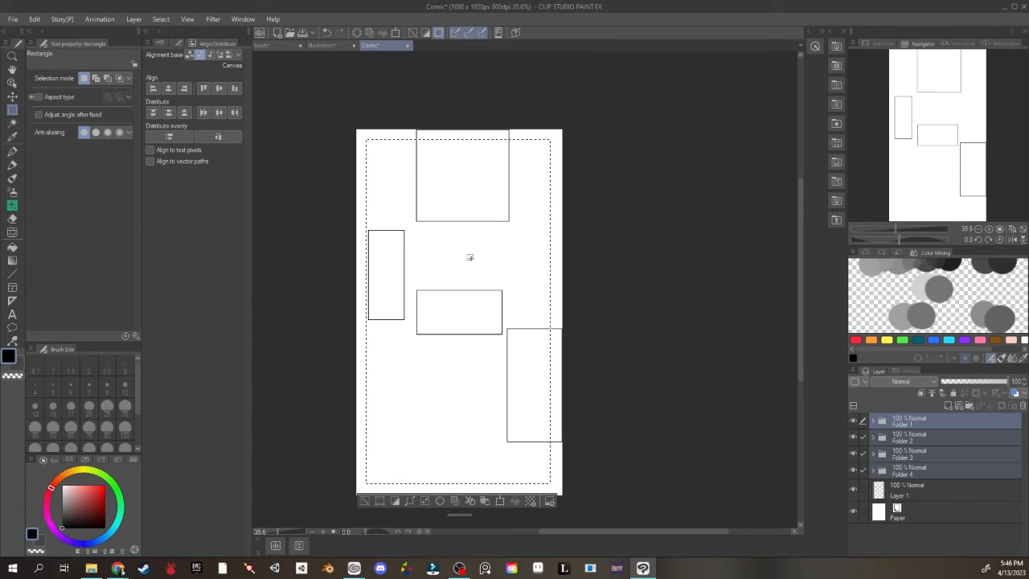
{"action": "left_click", "coordinate": [210, 55]}
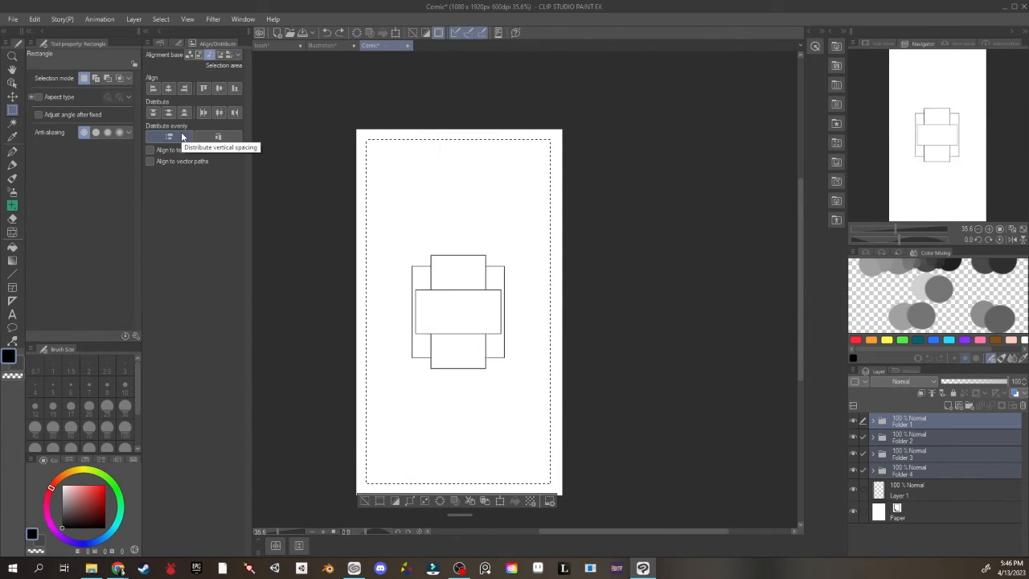
{"action": "key", "text": "ctrl+z"}
{"action": "key", "text": "ctrl+z"}
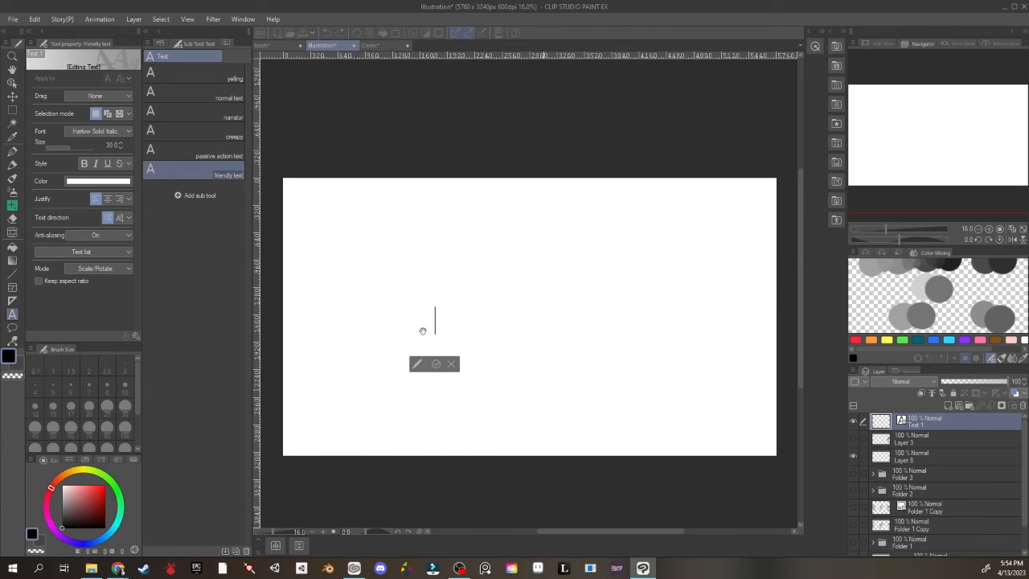
Set the color of the new text in the Illustration document to black (000000).
{"action": "left_click", "coordinate": [117, 182]}
{"action": "left_click_drag", "start_coordinate": [616, 335], "coordinate": [559, 432]}
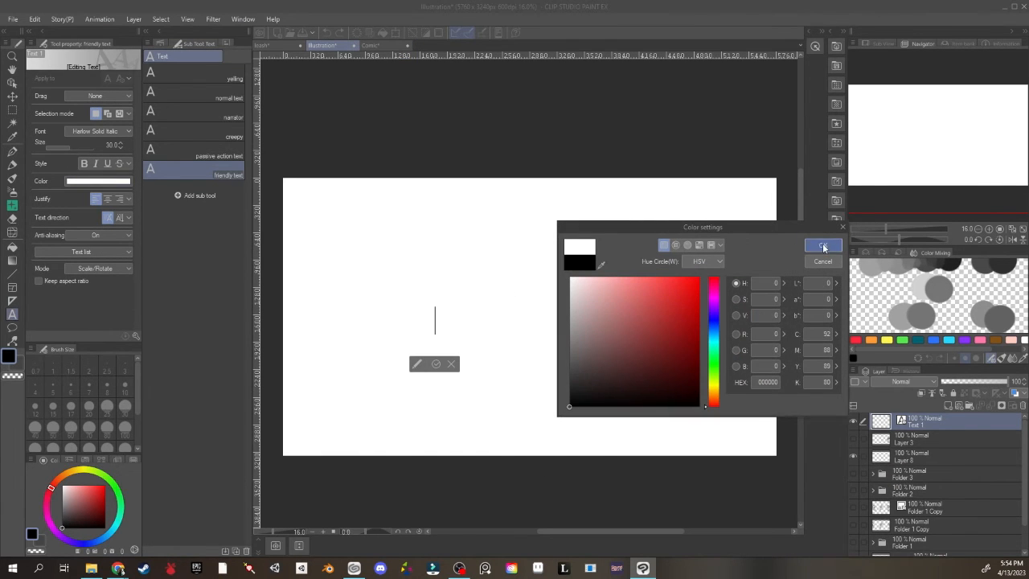
{"action": "left_click", "coordinate": [820, 245]}
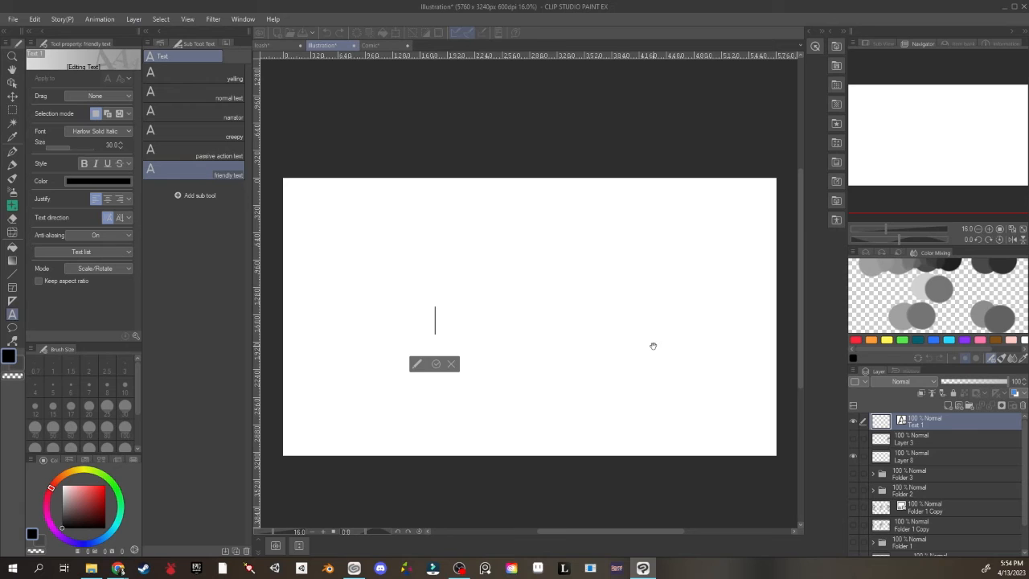
Enter the text "noodle", confirm it, and move it to the canvas's lower right area.
{"action": "type", "text": "noo"}
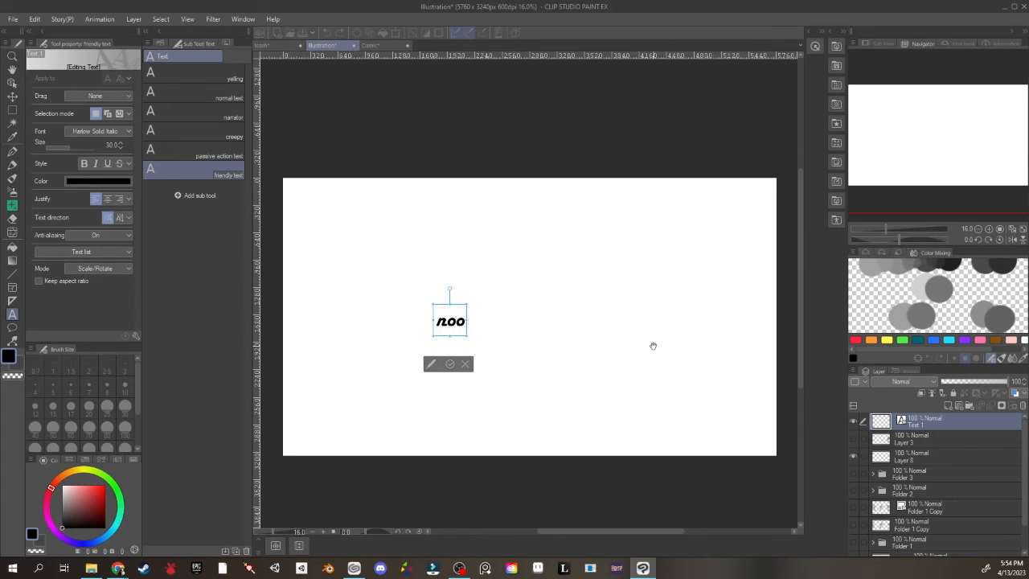
{"action": "type", "text": "dle"}
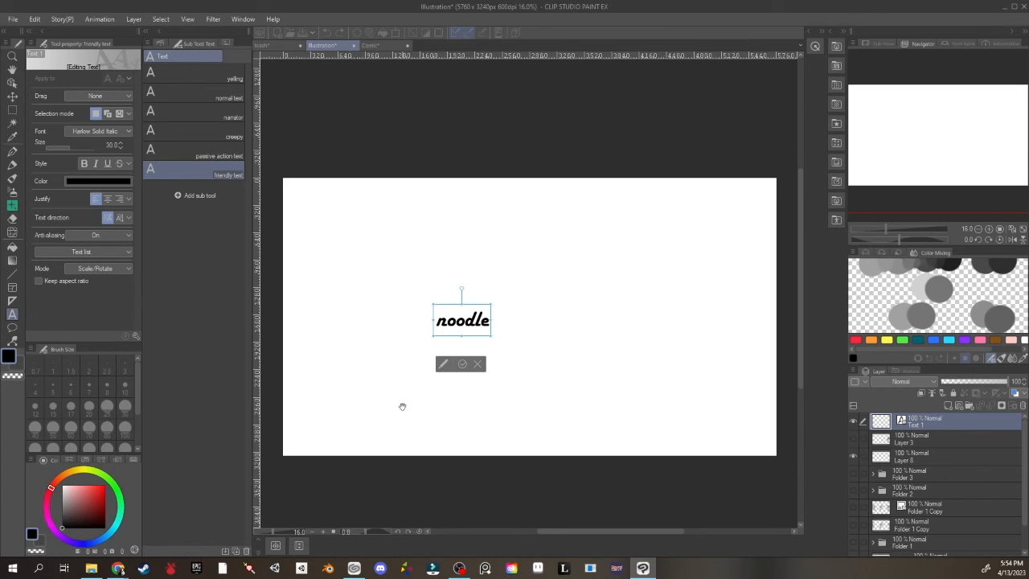
{"action": "left_click", "coordinate": [462, 366]}
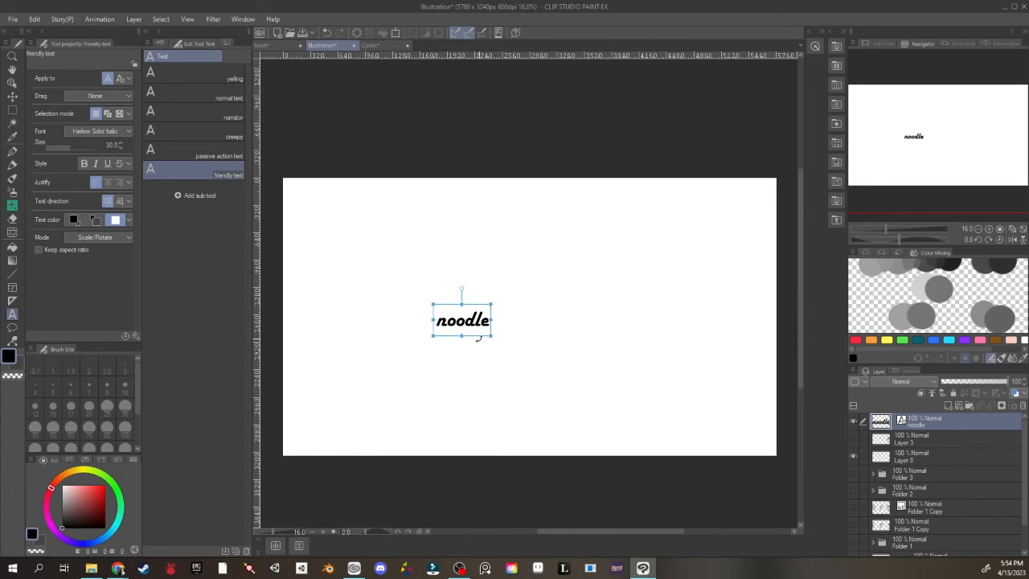
{"action": "left_click_drag", "start_coordinate": [487, 341], "coordinate": [653, 399]}
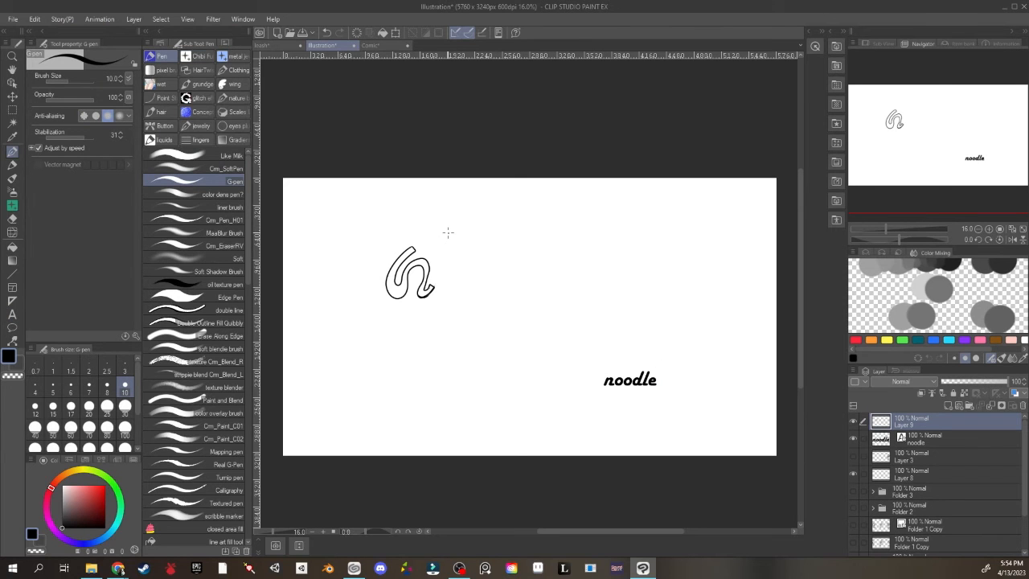
Select the noodle text and Layer 9 together, set the alignment base to Alignment object, and align their horizontal centers.
{"action": "left_click", "coordinate": [221, 43]}
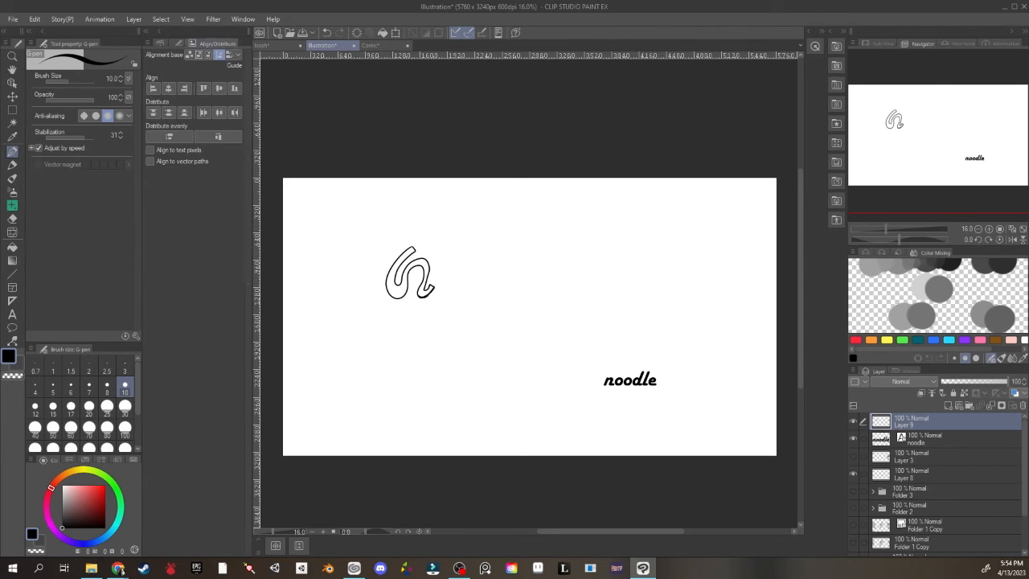
{"action": "left_click", "coordinate": [926, 441]}
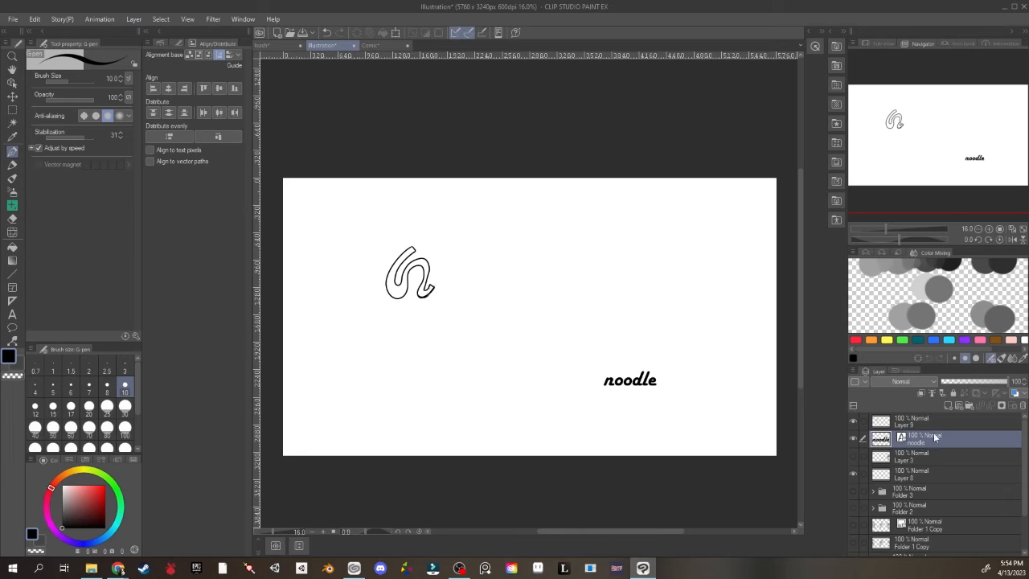
{"action": "left_click", "coordinate": [188, 54]}
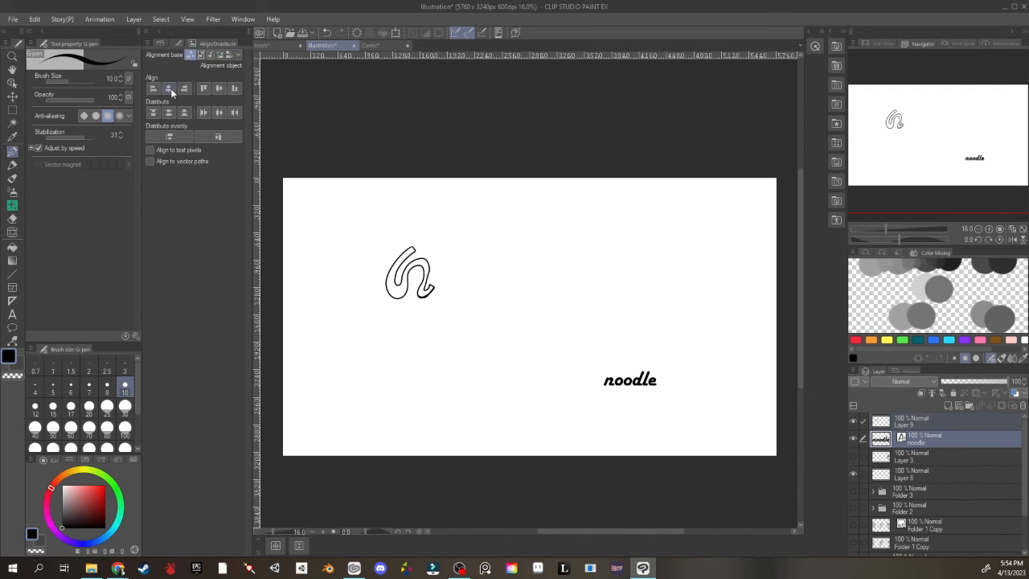
{"action": "left_click", "coordinate": [170, 93]}
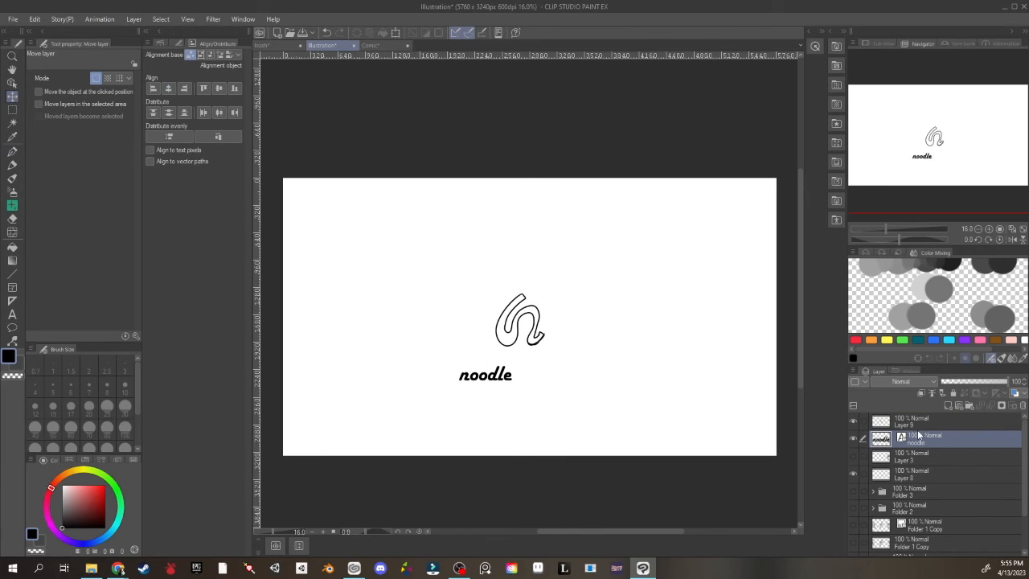
{"action": "left_click", "coordinate": [921, 427], "text": "ctrl"}
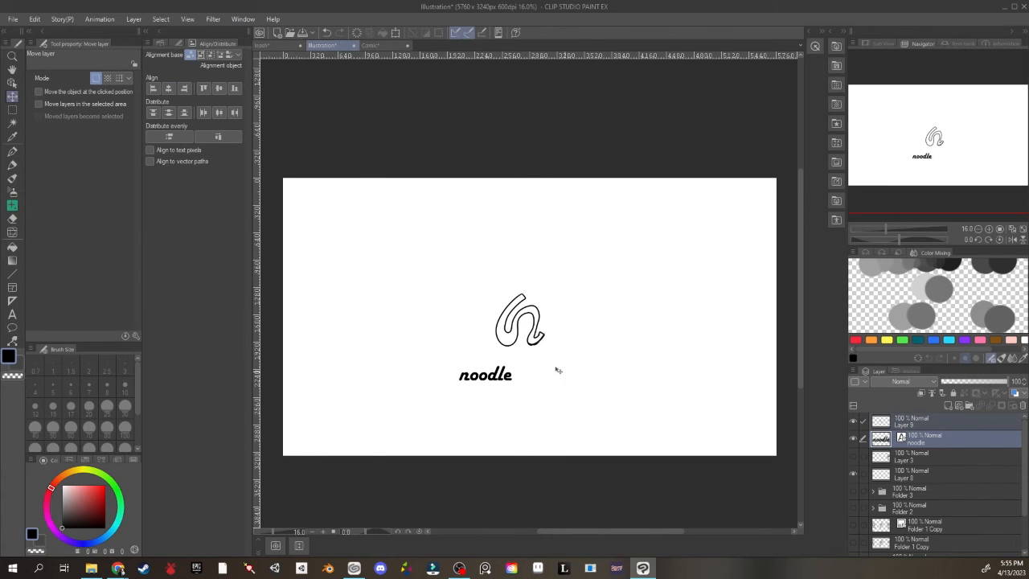
{"action": "left_click", "coordinate": [174, 87]}
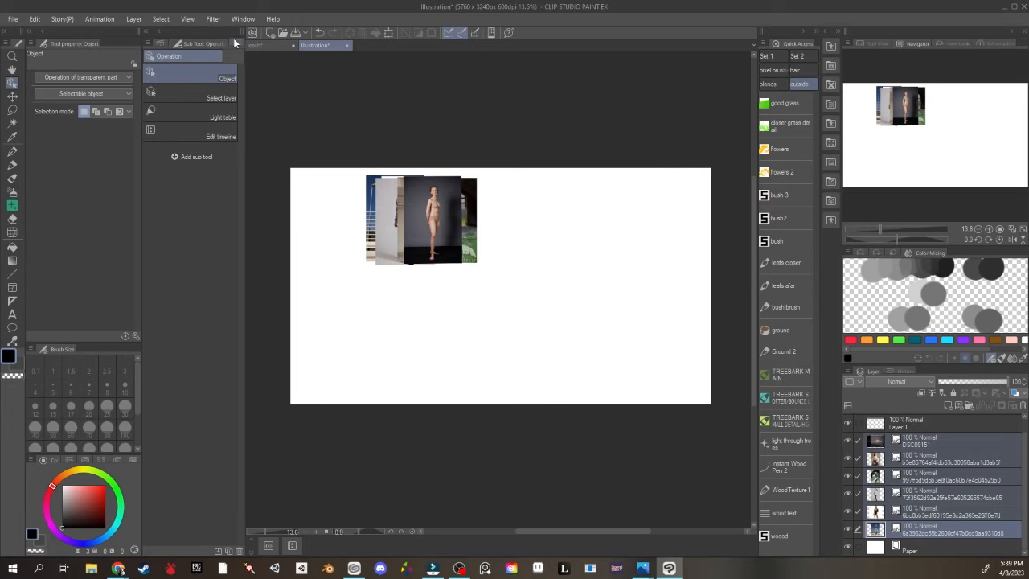
Align the selected photo layers' vertical centers to the canvas, and align the photo row in Folder 2 to the canvas's top edge.
{"action": "left_click", "coordinate": [234, 39]}
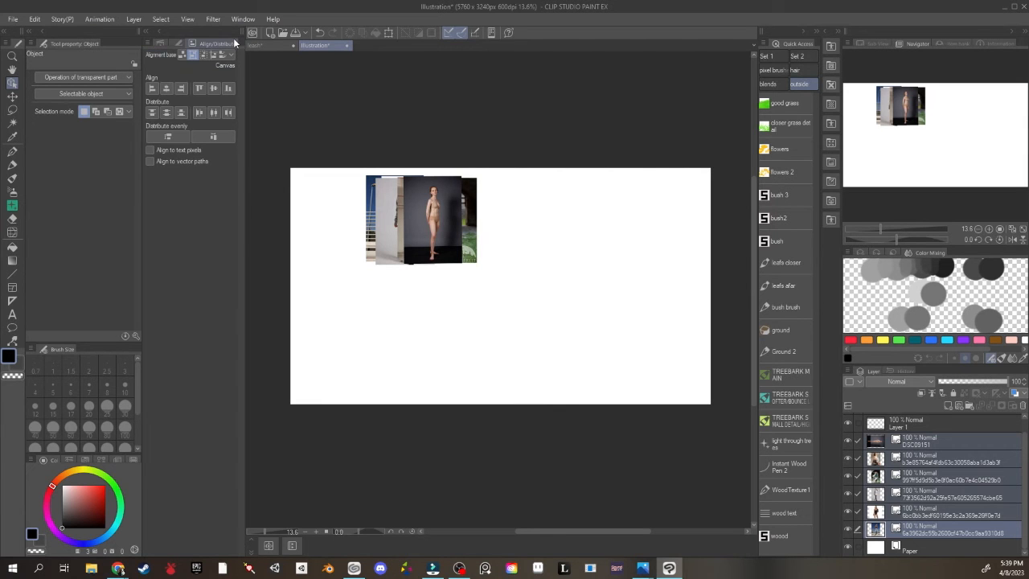
{"action": "left_click", "coordinate": [215, 90]}
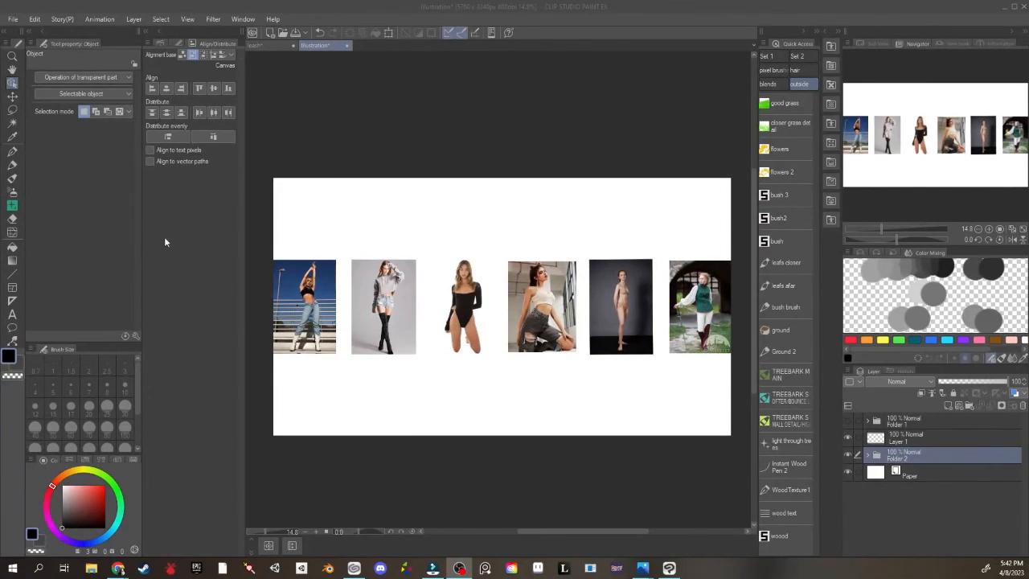
{"action": "left_click", "coordinate": [199, 88]}
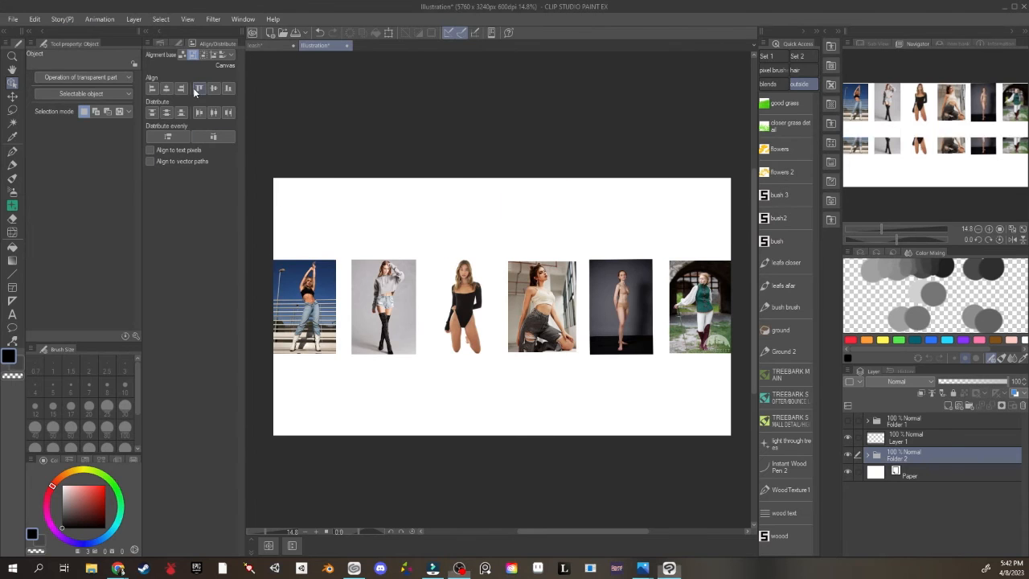
Add a raster layer above Folder 2 and sketch a standing figure's head and upper body with the G-pen below the second photo.
{"action": "left_click", "coordinate": [949, 405]}
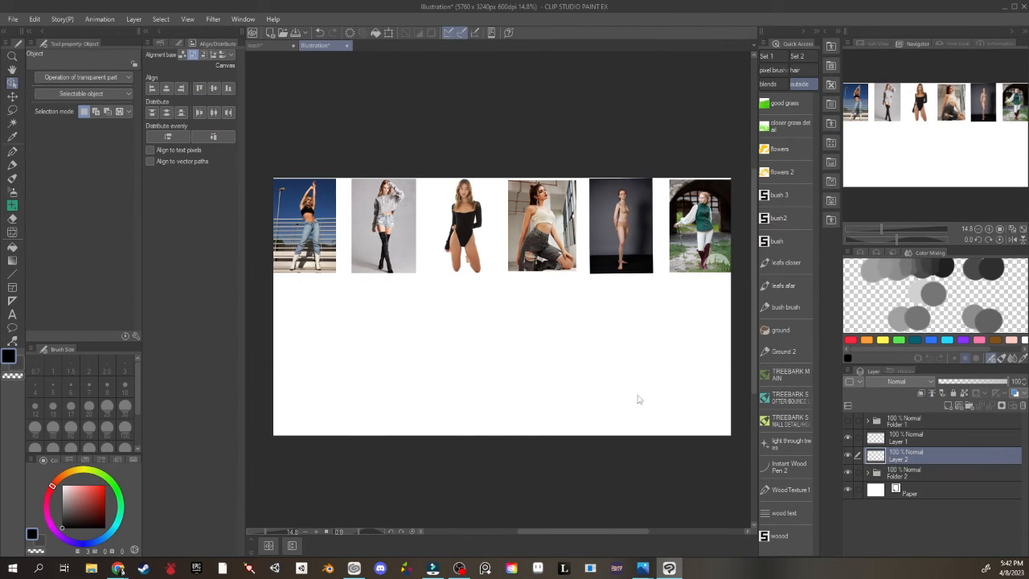
{"action": "key", "text": "p"}
{"action": "left_click_drag", "start_coordinate": [375, 317], "coordinate": [401, 307]}
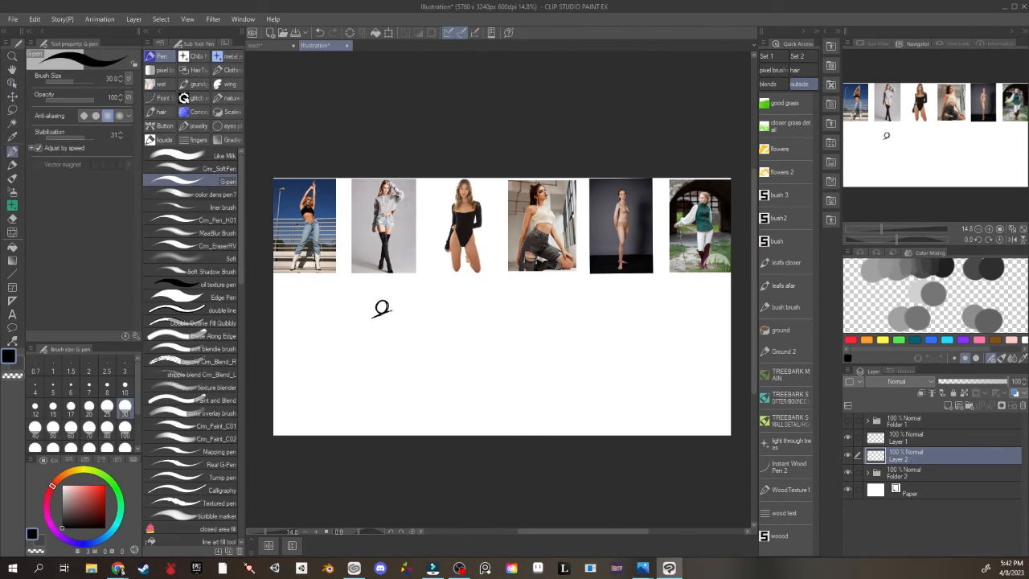
{"action": "left_click_drag", "start_coordinate": [392, 294], "coordinate": [406, 306]}
{"action": "mouse_move", "coordinate": [372, 321]}
{"action": "left_mouse_down"}
{"action": "mouse_move", "coordinate": [371, 361]}
{"action": "mouse_move", "coordinate": [378, 345]}
{"action": "left_mouse_up"}
{"action": "left_click_drag", "start_coordinate": [394, 310], "coordinate": [376, 359]}
Try strokes for the lower body of the figure sketch, and undo the last three.
{"action": "mouse_move", "coordinate": [373, 332]}
{"action": "left_mouse_down"}
{"action": "mouse_move", "coordinate": [381, 389]}
{"action": "mouse_move", "coordinate": [391, 382]}
{"action": "left_mouse_up"}
{"action": "left_click_drag", "start_coordinate": [375, 359], "coordinate": [401, 414]}
{"action": "mouse_move", "coordinate": [382, 383]}
{"action": "left_mouse_down"}
{"action": "mouse_move", "coordinate": [377, 411]}
{"action": "mouse_move", "coordinate": [404, 424]}
{"action": "mouse_move", "coordinate": [377, 396]}
{"action": "mouse_move", "coordinate": [378, 423]}
{"action": "left_mouse_up"}
{"action": "key", "text": "ctrl+z"}
{"action": "key", "text": "ctrl+z"}
{"action": "key", "text": "ctrl+z"}
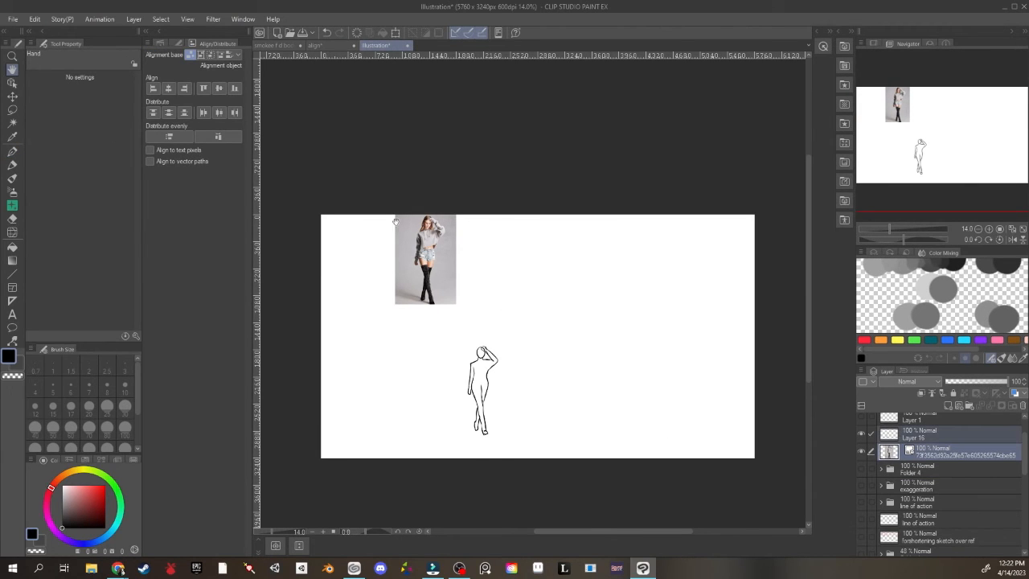
Align the horizontal centers of the figure sketch and the reference photo.
{"action": "left_click", "coordinate": [171, 91]}
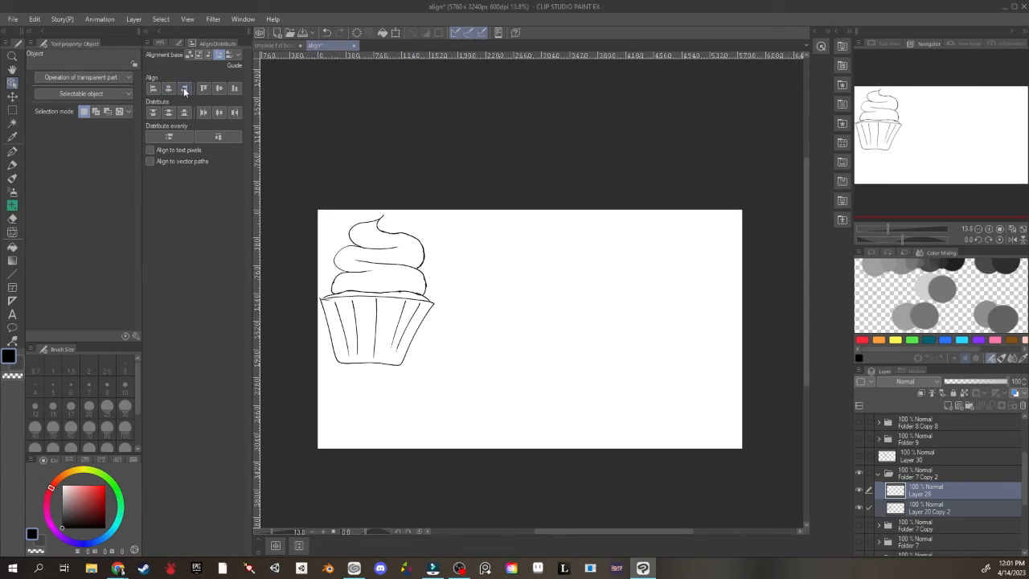
Set the alignment base to Canvas and center the selected cupcake layers horizontally and vertically.
{"action": "left_click", "coordinate": [200, 56]}
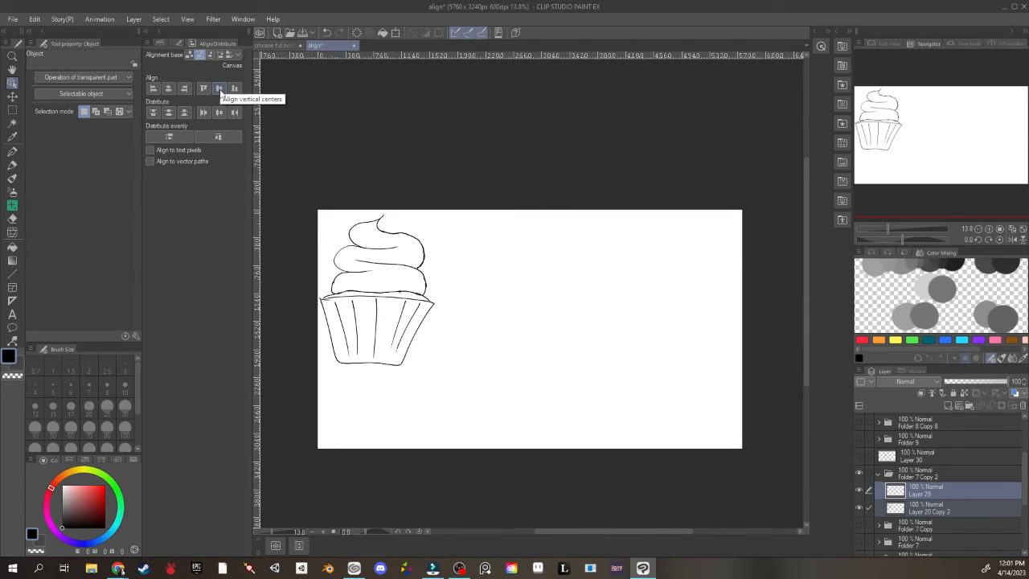
{"action": "left_click", "coordinate": [167, 89]}
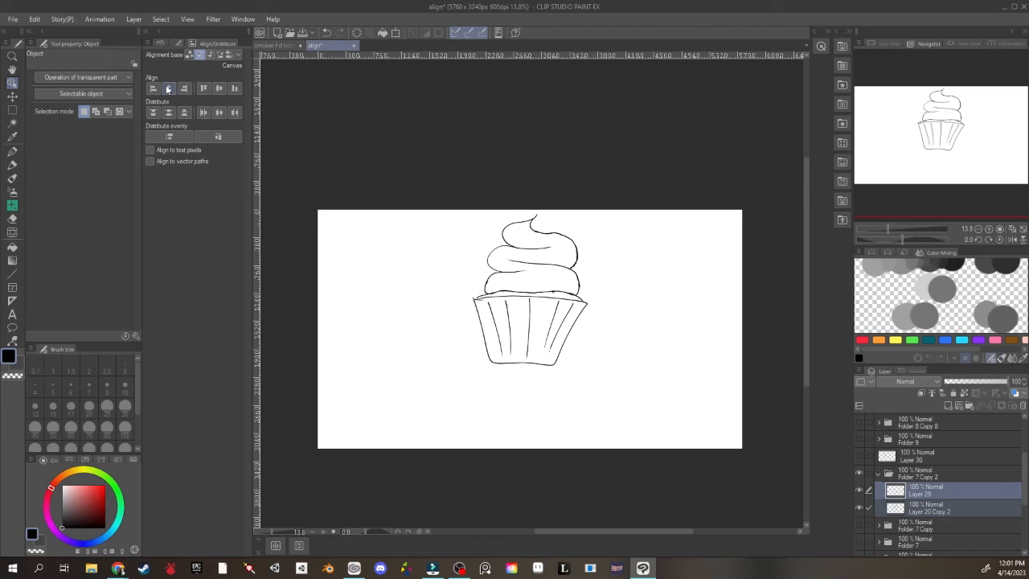
{"action": "left_click", "coordinate": [218, 89]}
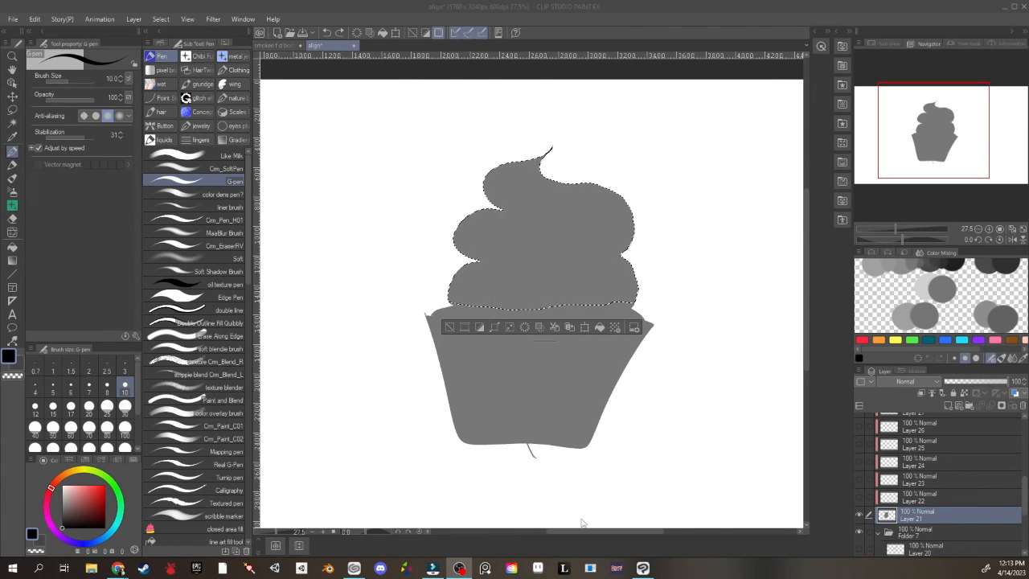
Show the sprinkle layers, Layer 22 to Layer 28, and select them all.
{"action": "left_click", "coordinate": [859, 497]}
{"action": "left_click", "coordinate": [919, 495]}
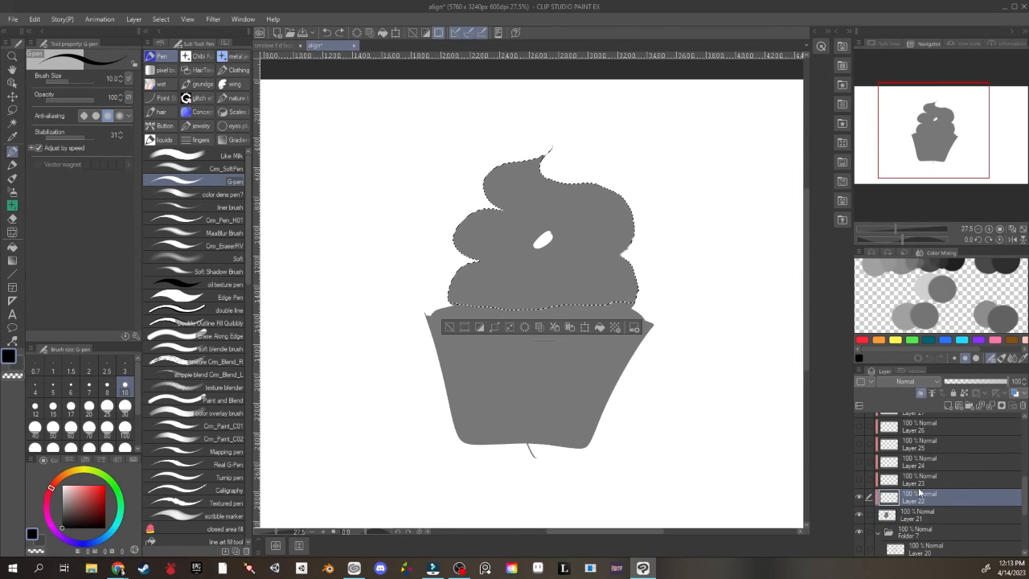
{"action": "scroll", "coordinate": [920, 494], "scroll_direction": "up", "scroll_amount": 2}
{"action": "left_click_drag", "start_coordinate": [861, 525], "coordinate": [858, 444]}
{"action": "left_click", "coordinate": [893, 440], "text": "shift"}
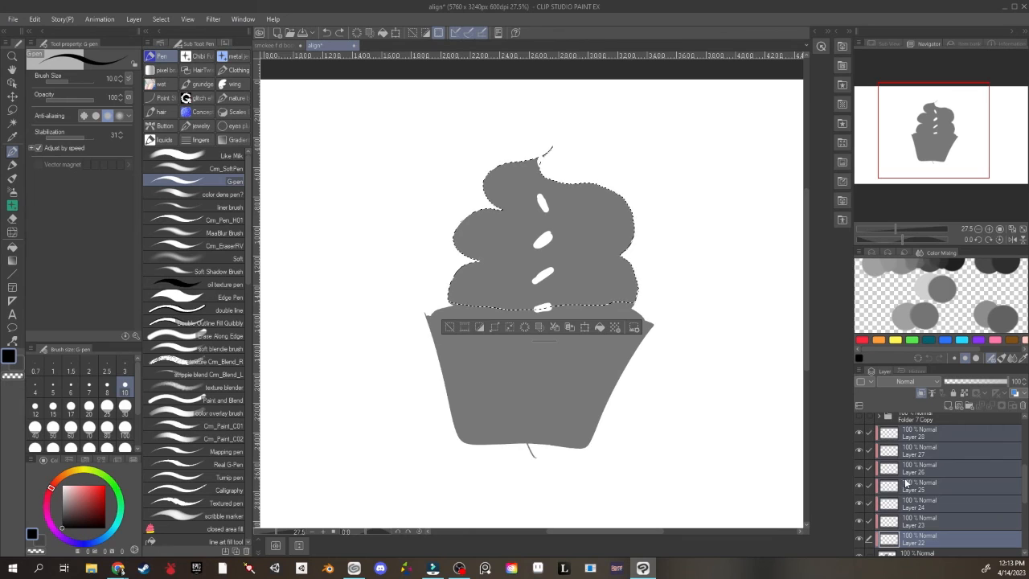
Distribute the sprinkle layers horizontally within the selection area and align their vertical centers into one row.
{"action": "left_click", "coordinate": [231, 43]}
{"action": "left_click", "coordinate": [234, 140]}
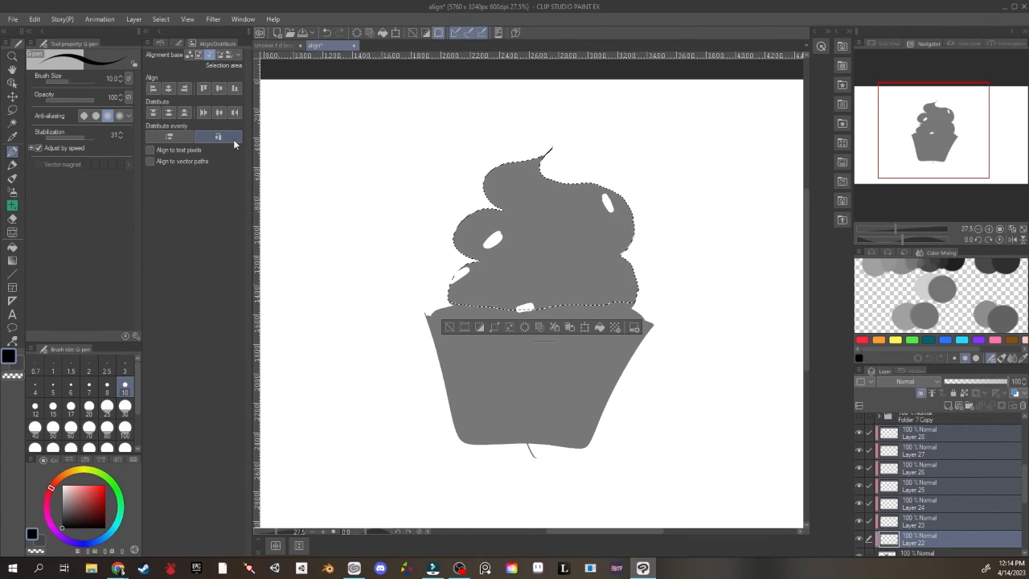
{"action": "left_click", "coordinate": [218, 114]}
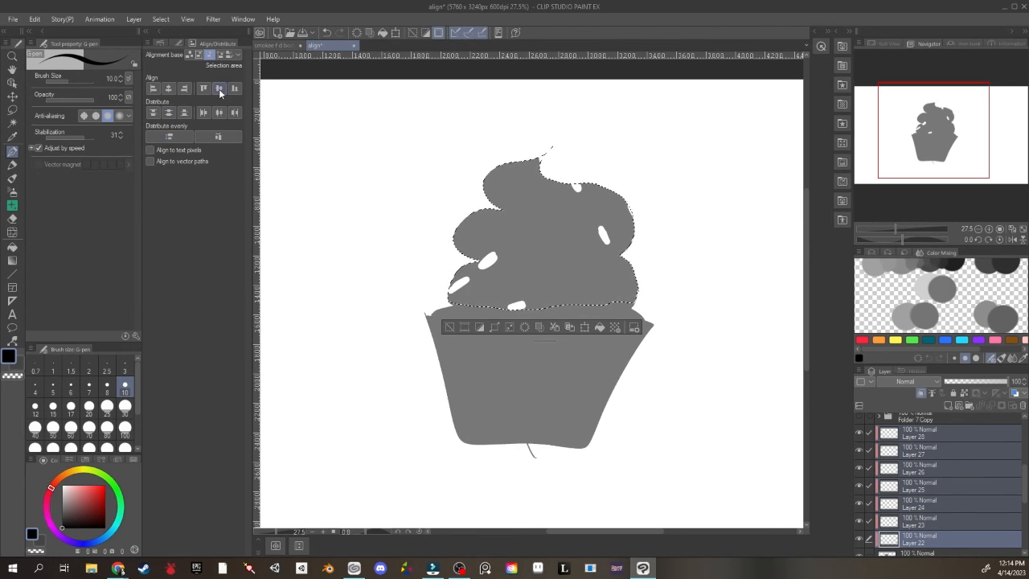
Duplicate Layers 22 to 28 and merge the copies into one unclipped sprinkle row above the originals.
{"action": "key", "text": "ctrl+c"}
{"action": "key", "text": "ctrl+v"}
{"action": "scroll", "coordinate": [944, 489], "scroll_direction": "up", "scroll_amount": 4}
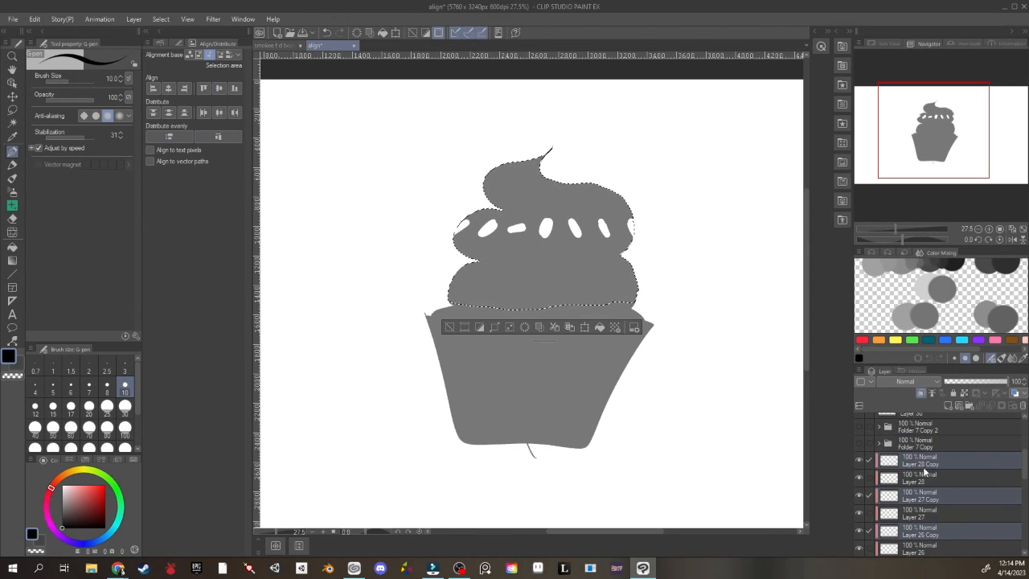
{"action": "left_click_drag", "start_coordinate": [924, 468], "coordinate": [927, 457]}
{"action": "right_click", "coordinate": [914, 477]}
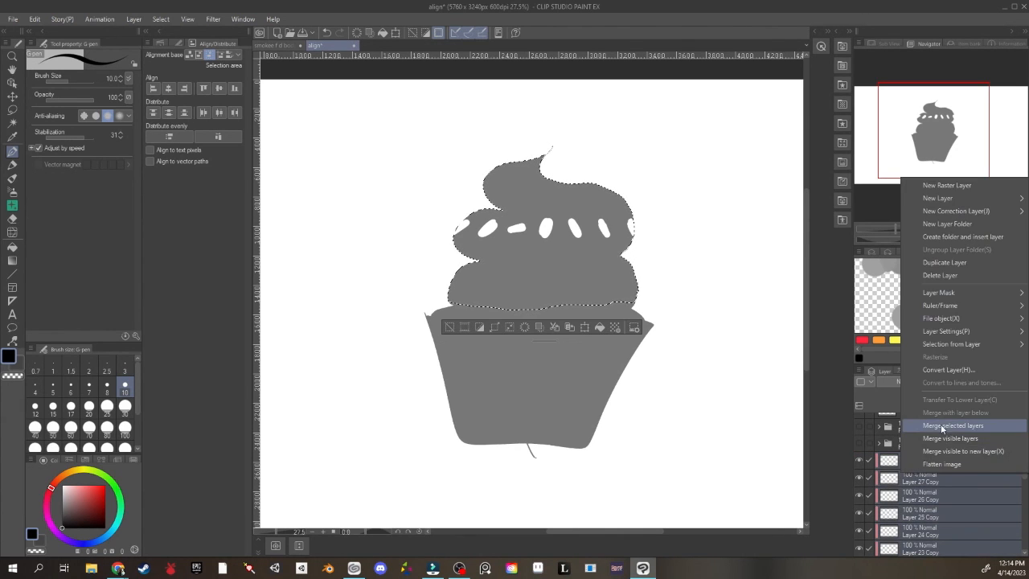
{"action": "left_click", "coordinate": [943, 427]}
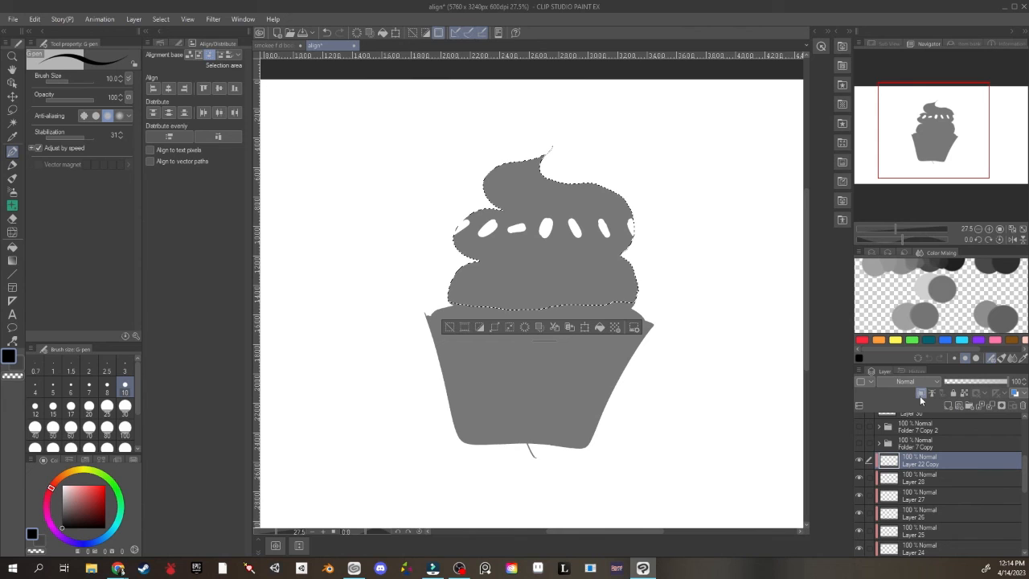
Duplicate the merged sprinkle row twice and distribute the vertical centers of all three rows within the selection area.
{"action": "right_click", "coordinate": [932, 464]}
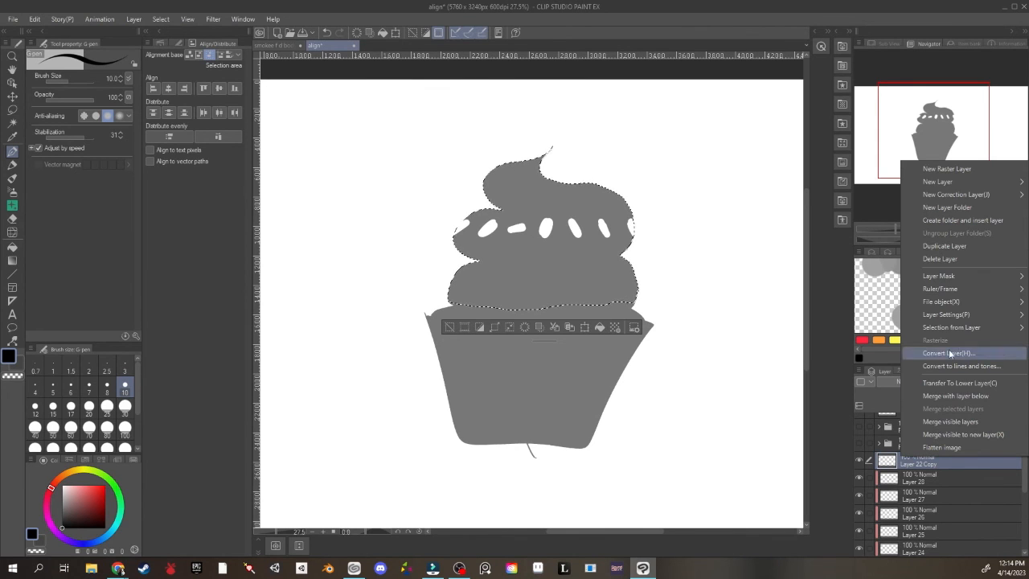
{"action": "left_click", "coordinate": [957, 246]}
{"action": "right_click", "coordinate": [919, 465]}
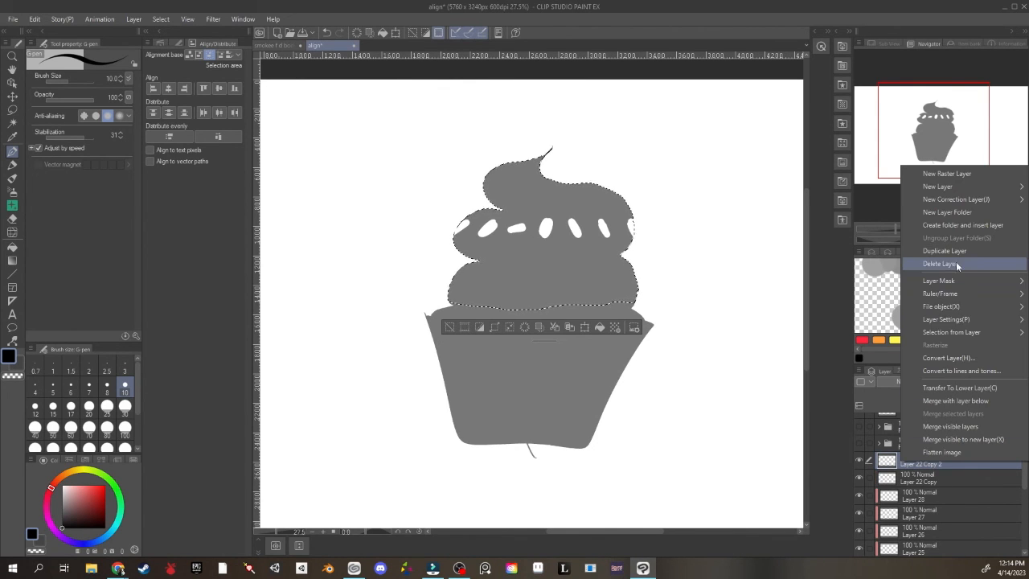
{"action": "left_click", "coordinate": [956, 262]}
{"action": "left_click", "coordinate": [928, 499], "text": "shift"}
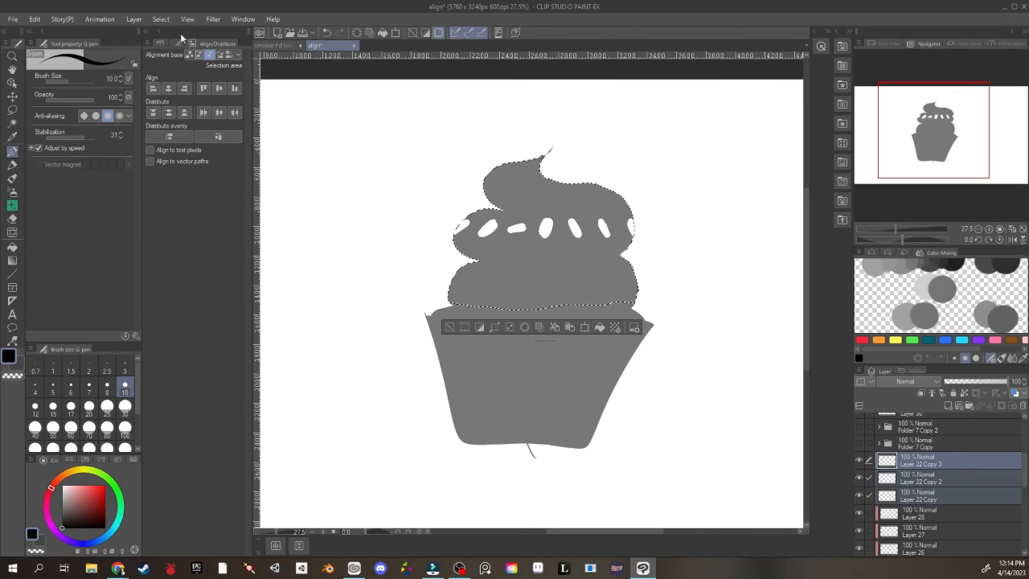
{"action": "left_click", "coordinate": [169, 113]}
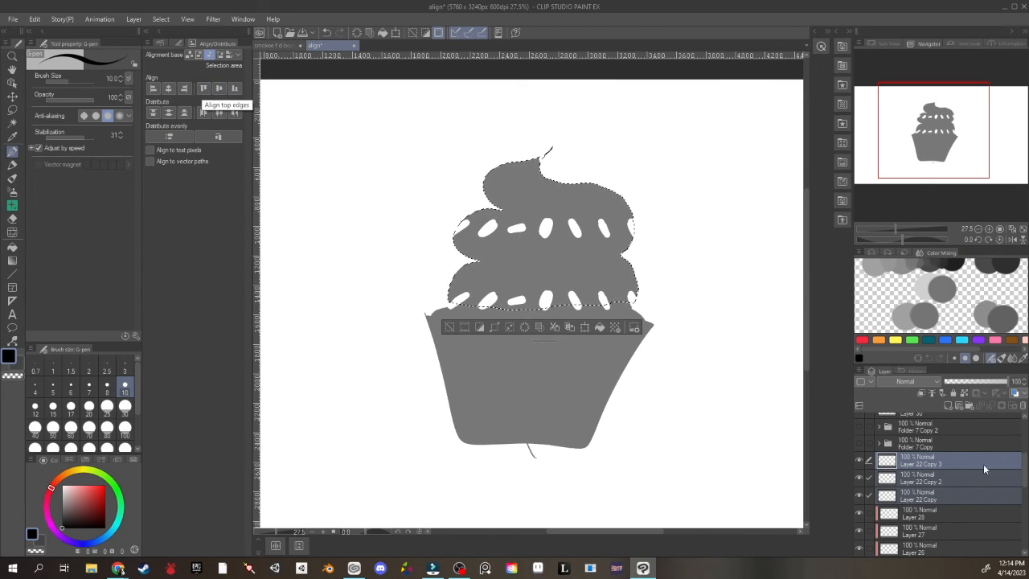
Duplicate the top sprinkle row layer twice more and distribute all five rows vertically within the selection area.
{"action": "right_click", "coordinate": [927, 464]}
{"action": "left_click", "coordinate": [925, 467]}
{"action": "right_click", "coordinate": [925, 467]}
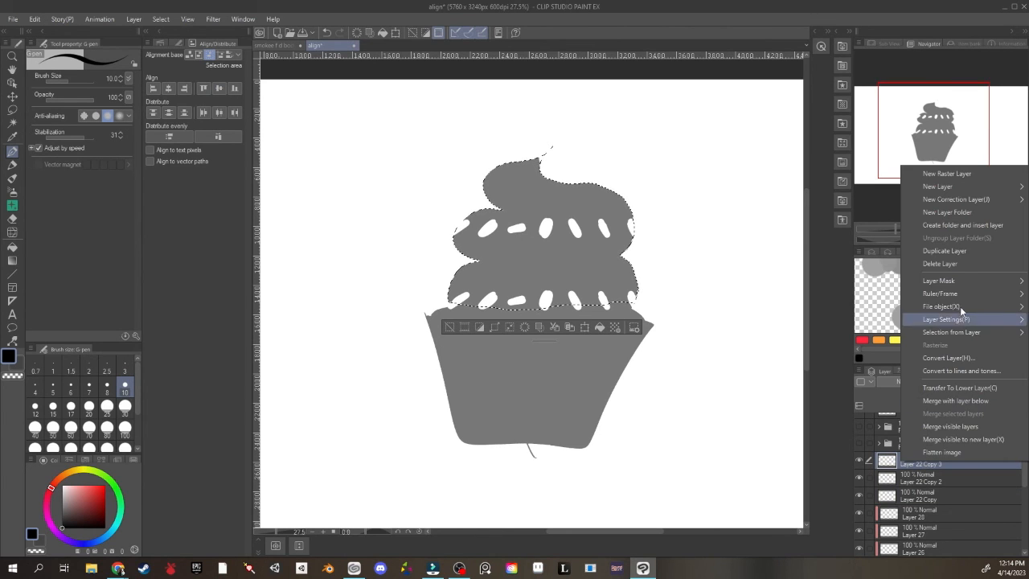
{"action": "left_click", "coordinate": [949, 250]}
{"action": "right_click", "coordinate": [949, 465]}
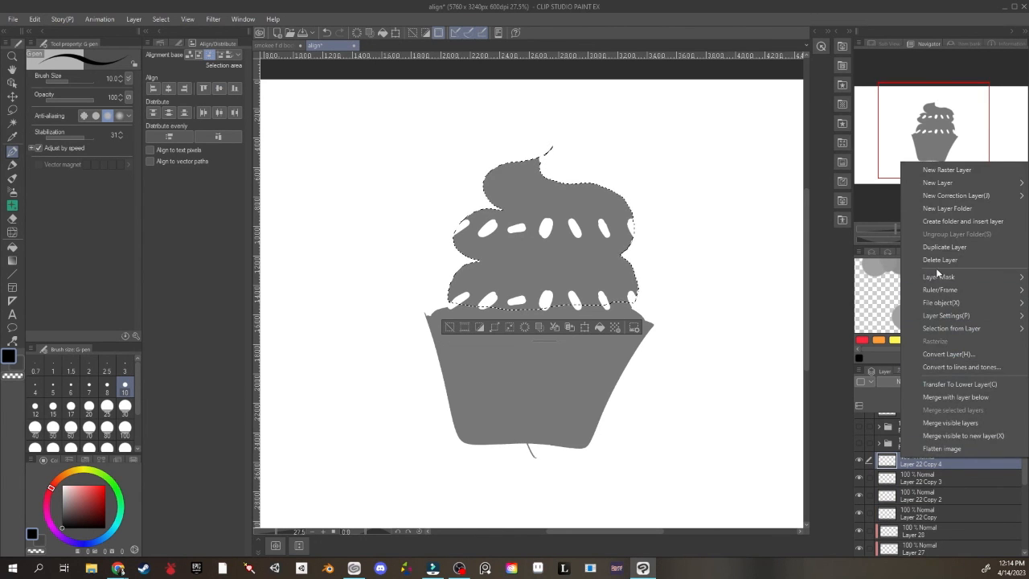
{"action": "left_click", "coordinate": [943, 248]}
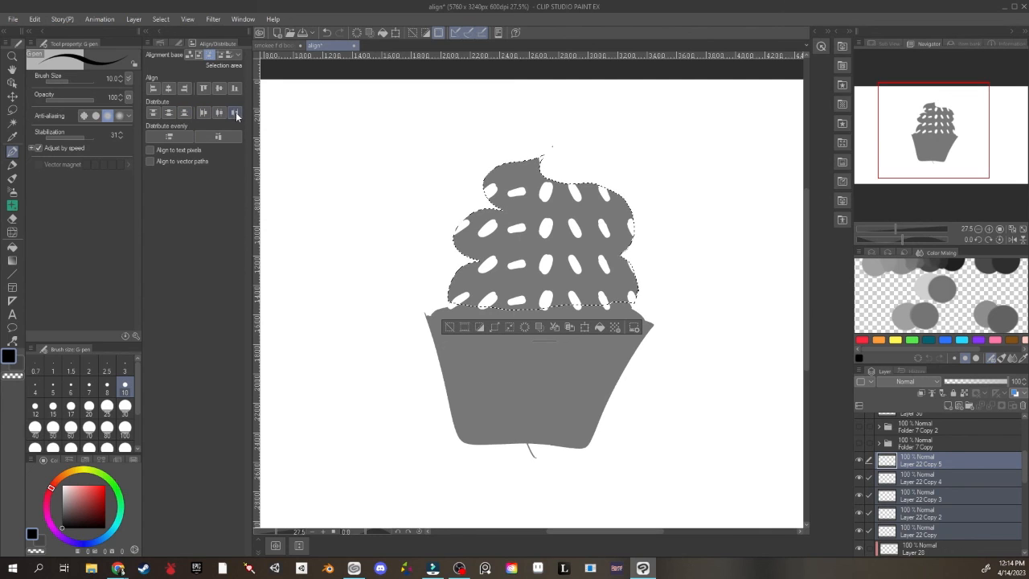
Try another alignment of the five sprinkle rows, undo it, and distribute the rows evenly in the vertical direction.
{"action": "left_click", "coordinate": [238, 90]}
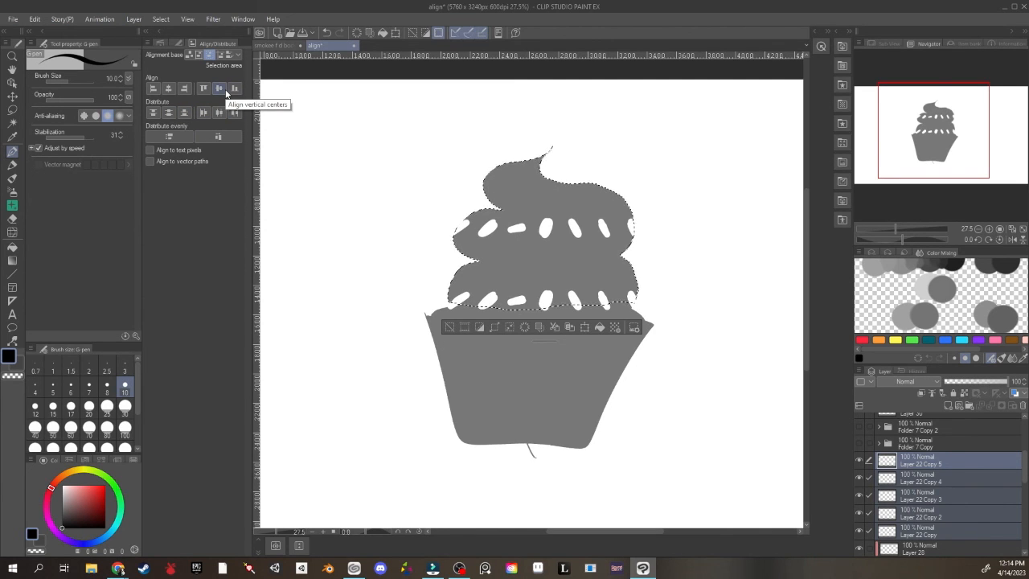
{"action": "key", "text": "ctrl+z"}
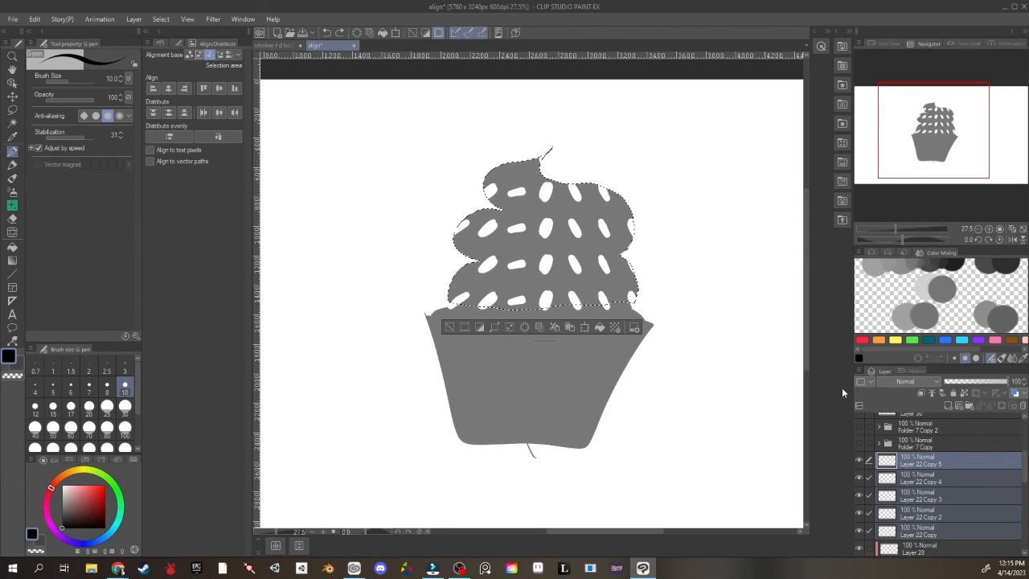
{"action": "key", "text": "ctrl+z"}
{"action": "left_click", "coordinate": [157, 138]}
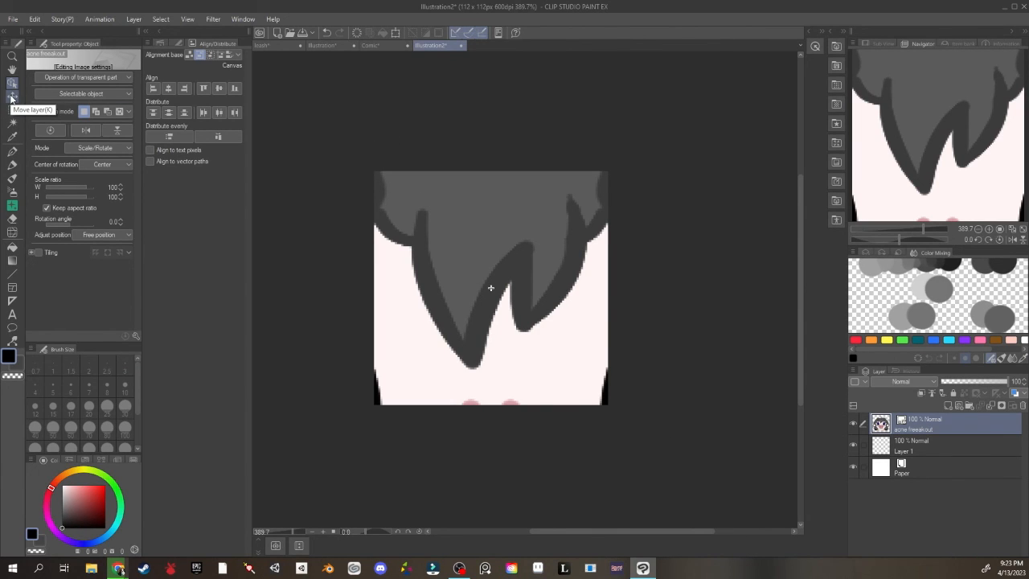
Scale the oversized character image in the Illustration2 document down to 21%.
{"action": "left_click", "coordinate": [394, 32]}
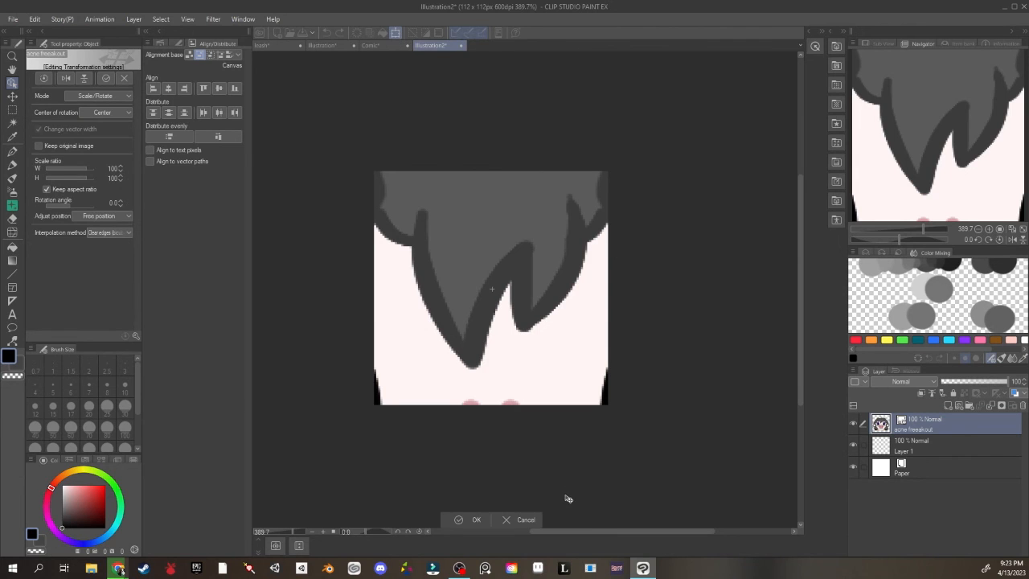
{"action": "scroll", "coordinate": [636, 416], "scroll_direction": "down", "scroll_amount": 6}
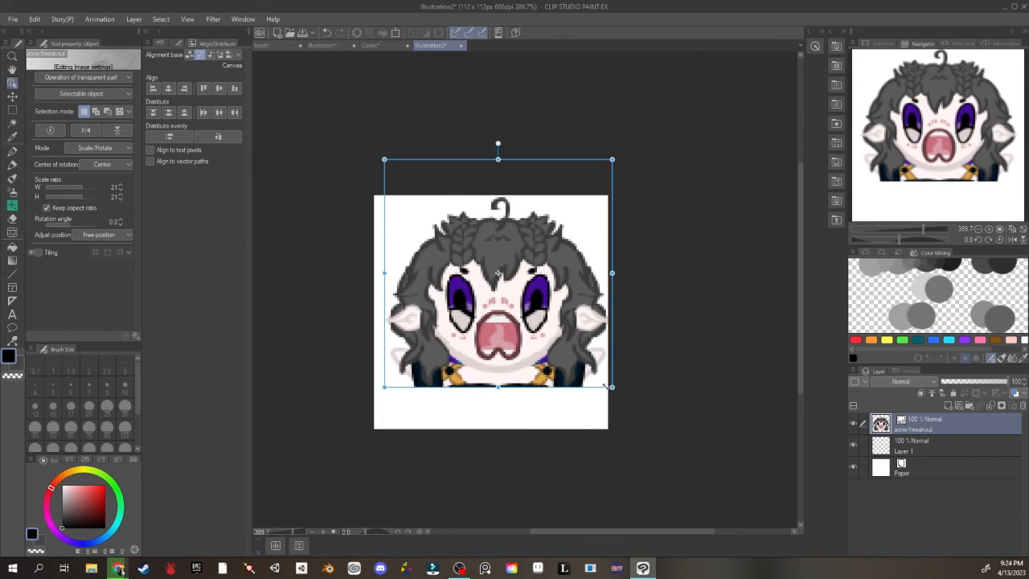
Scale the character image to 22% to fit the canvas width and rasterize its layer.
{"action": "left_click_drag", "start_coordinate": [606, 385], "coordinate": [601, 383]}
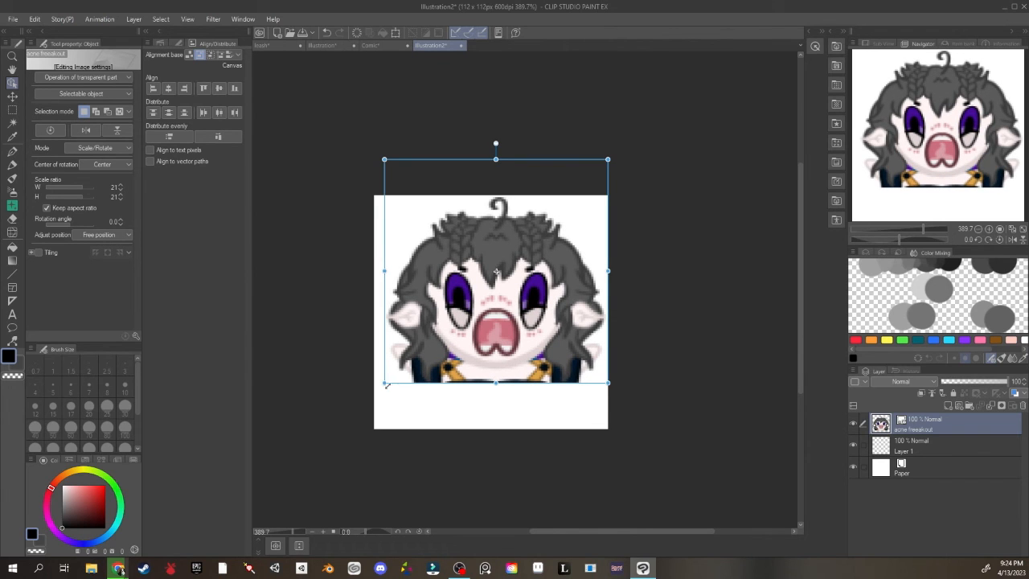
{"action": "left_click_drag", "start_coordinate": [386, 384], "coordinate": [367, 394]}
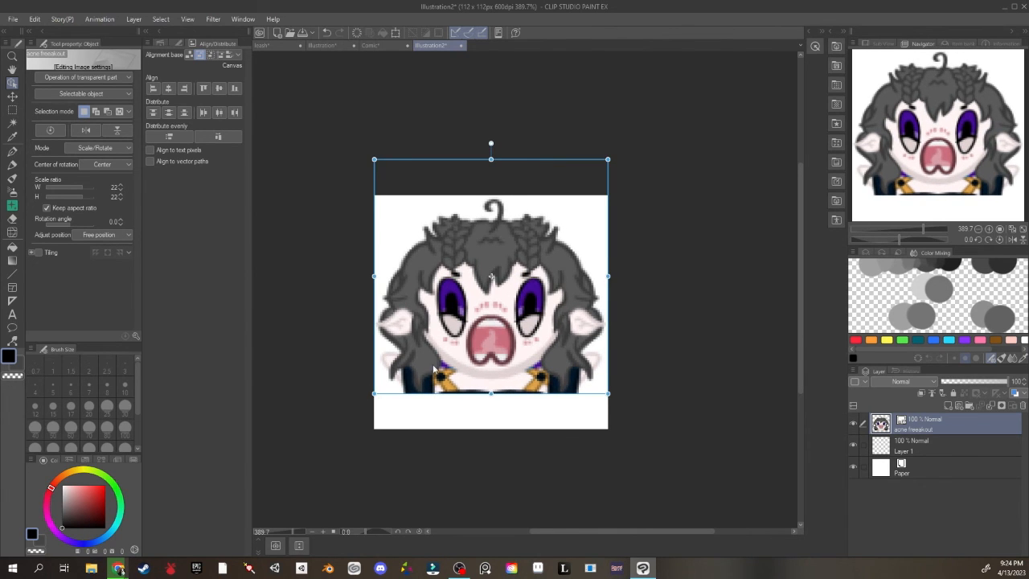
{"action": "left_click_drag", "start_coordinate": [447, 367], "coordinate": [448, 365]}
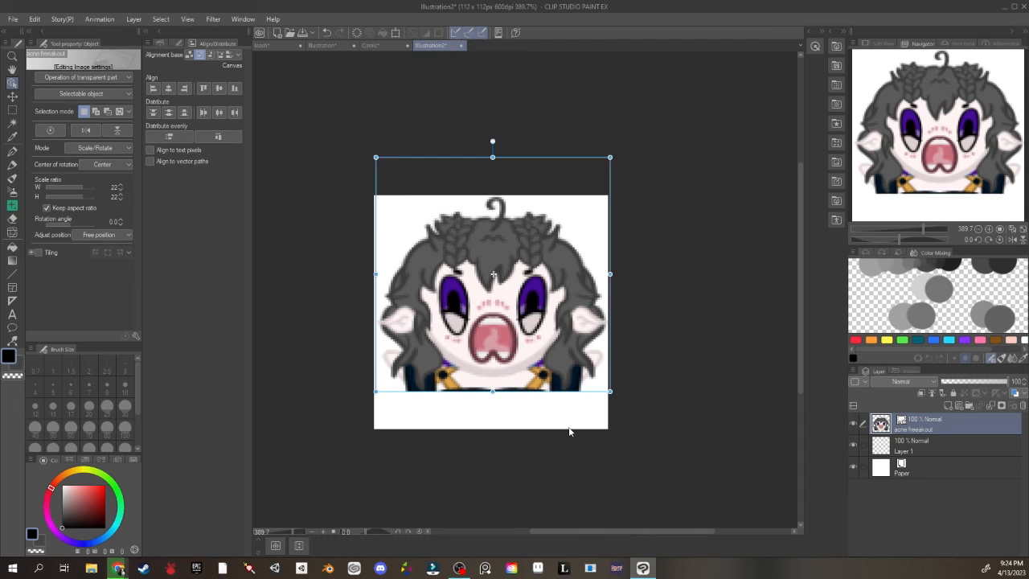
{"action": "right_click", "coordinate": [953, 428]}
{"action": "mouse_move", "coordinate": [960, 256]}
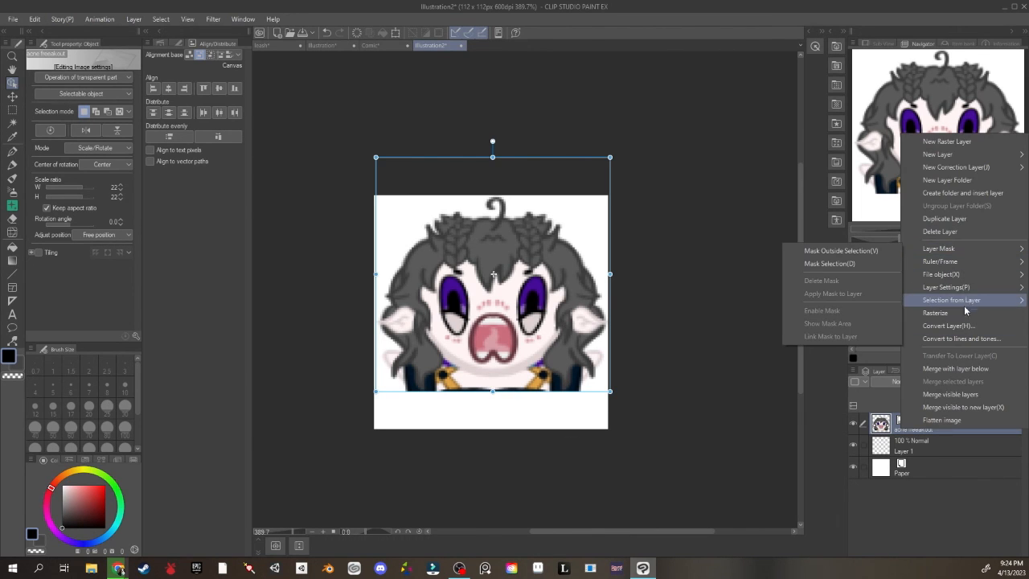
{"action": "left_click", "coordinate": [935, 313]}
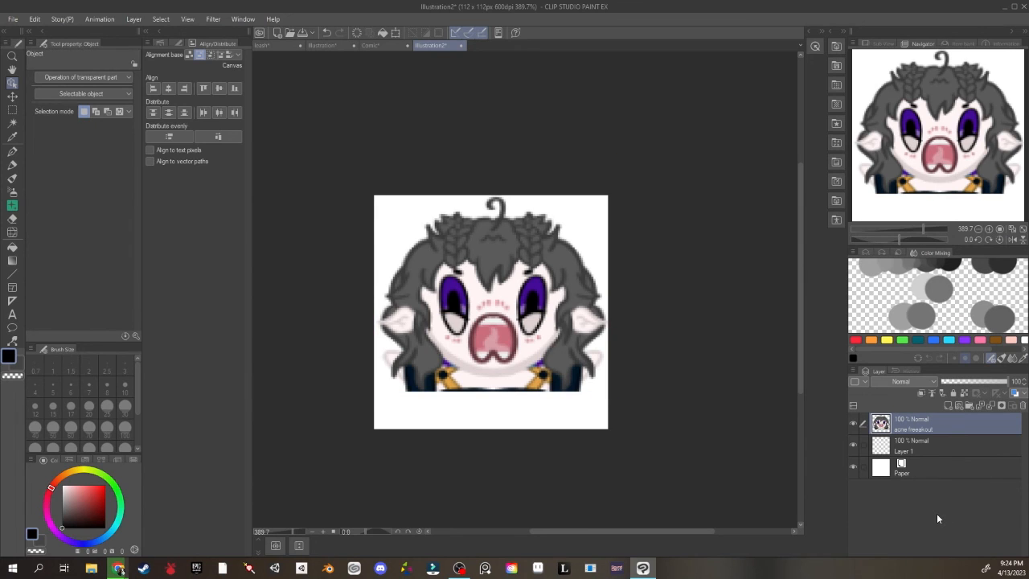
Align the rasterized character to the canvas's vertical center, and also try aligning it to the bottom edge.
{"action": "scroll", "coordinate": [575, 352], "scroll_direction": "down", "scroll_amount": 2}
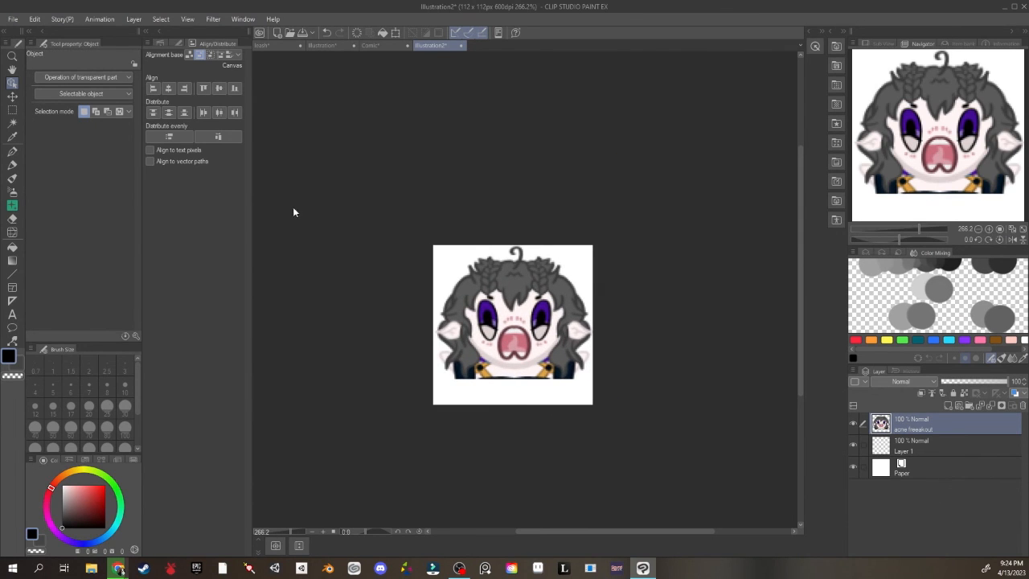
{"action": "left_click", "coordinate": [219, 89]}
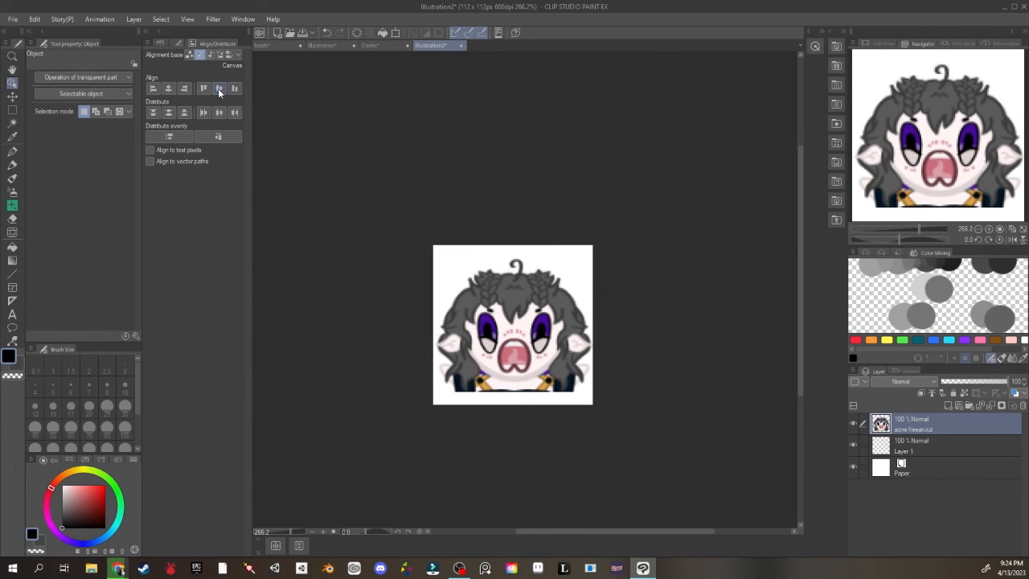
{"action": "scroll", "coordinate": [611, 368], "scroll_direction": "up", "scroll_amount": 1}
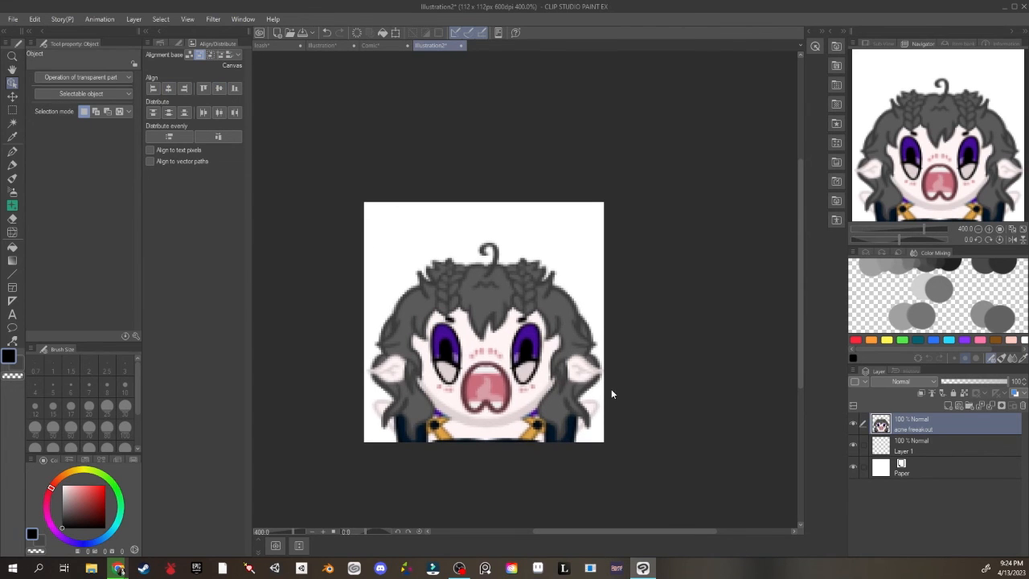
{"action": "scroll", "coordinate": [569, 332], "scroll_direction": "down", "scroll_amount": 1}
{"action": "scroll", "coordinate": [569, 332], "scroll_direction": "down", "scroll_amount": 2}
{"action": "scroll", "coordinate": [622, 353], "scroll_direction": "up", "scroll_amount": 2}
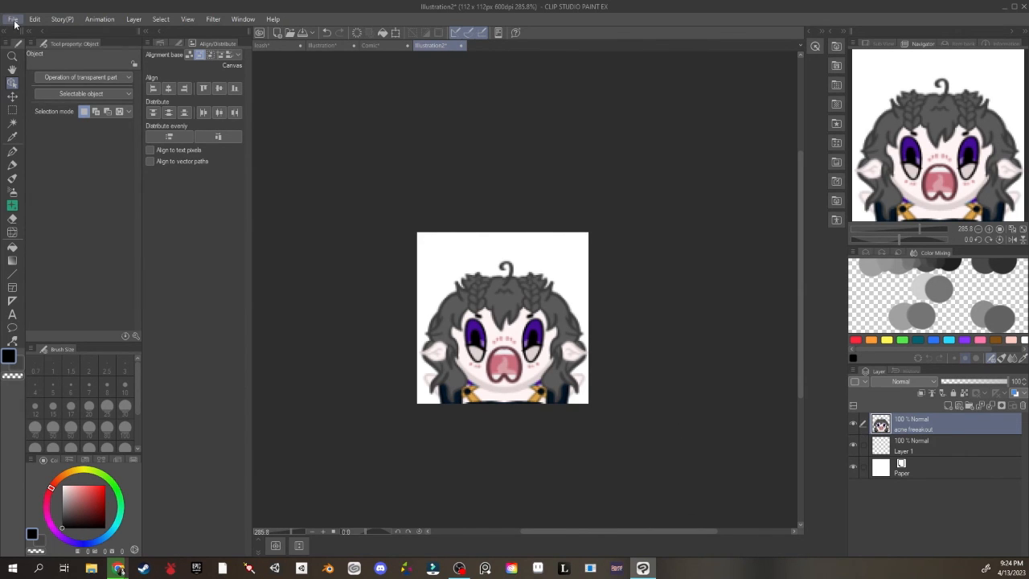
Reduce the canvas to 56 x 56 px and scale the character down to 64% to fit its width.
{"action": "left_click", "coordinate": [13, 20]}
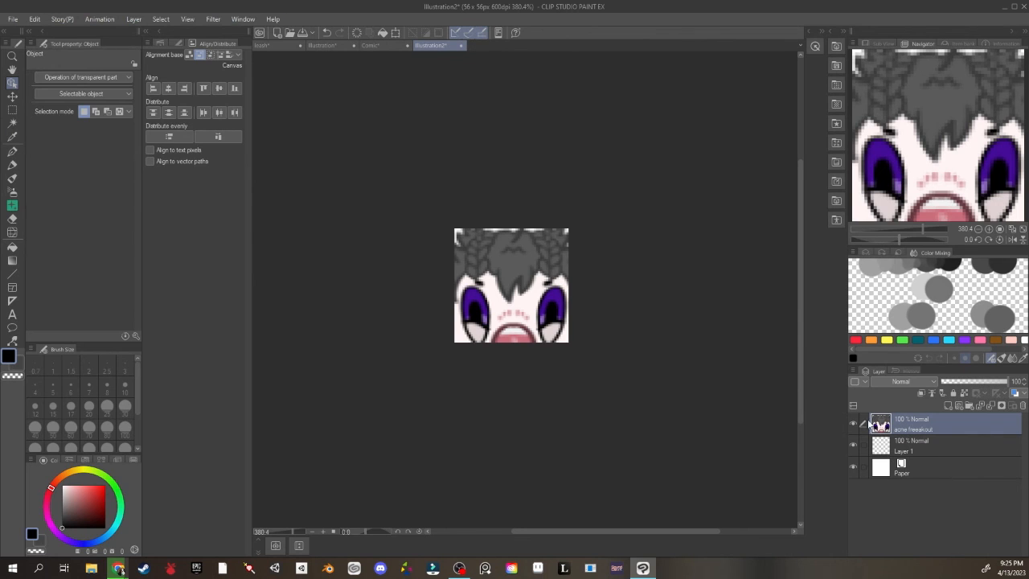
{"action": "key", "text": "ctrl+t"}
{"action": "left_click_drag", "start_coordinate": [604, 386], "coordinate": [544, 328]}
{"action": "left_click_drag", "start_coordinate": [513, 304], "coordinate": [538, 306]}
{"action": "left_click_drag", "start_coordinate": [424, 332], "coordinate": [453, 325]}
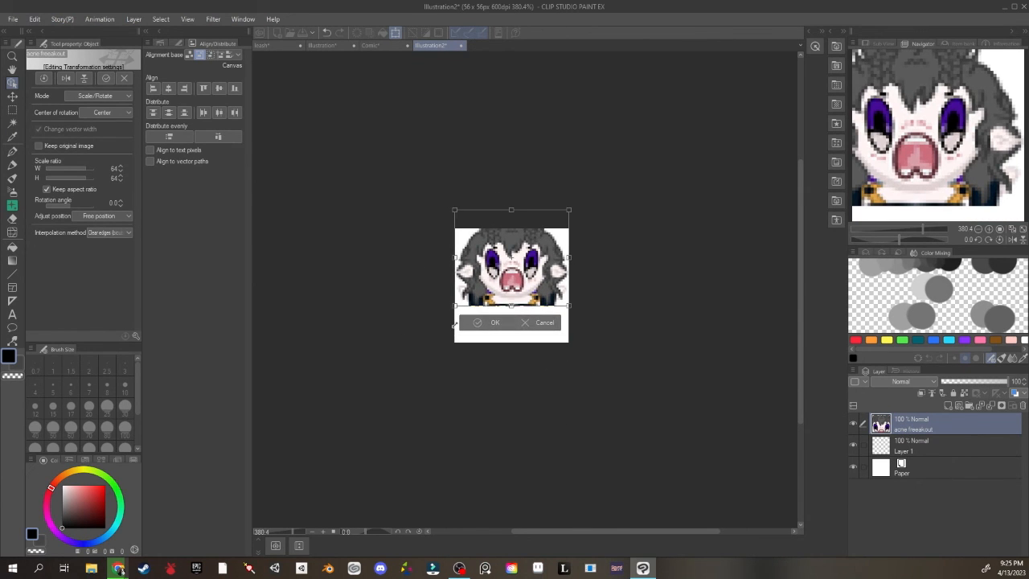
{"action": "left_click", "coordinate": [495, 323]}
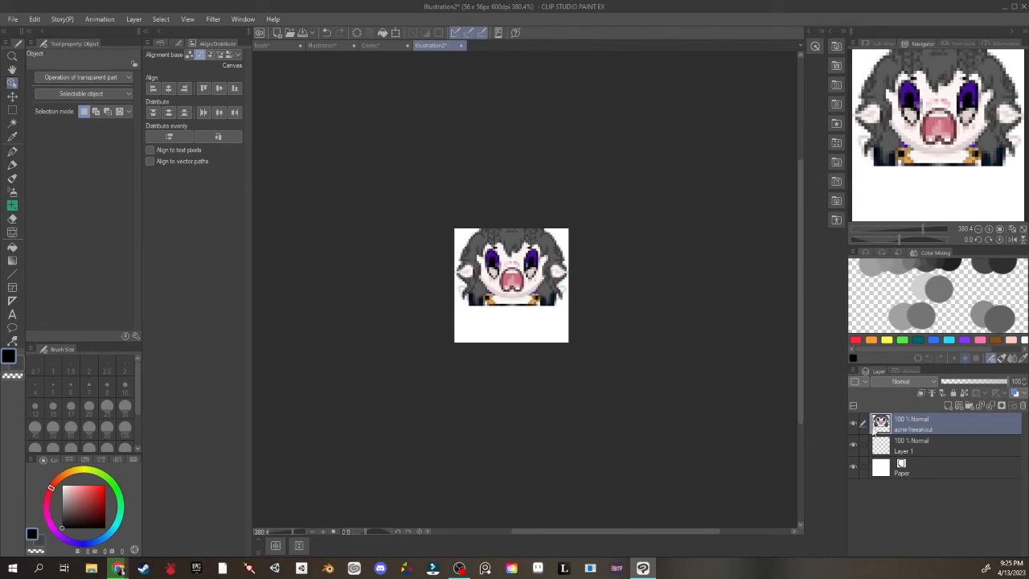
Align the resized character layer to the bottom edge of the 56 px canvas.
{"action": "key", "text": "ctrl+t"}
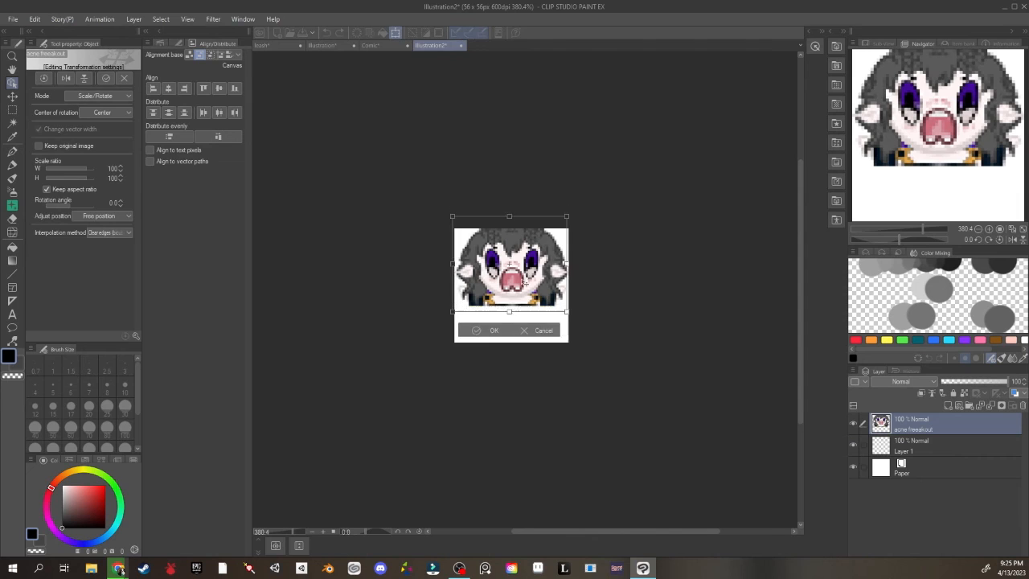
{"action": "left_click", "coordinate": [540, 350]}
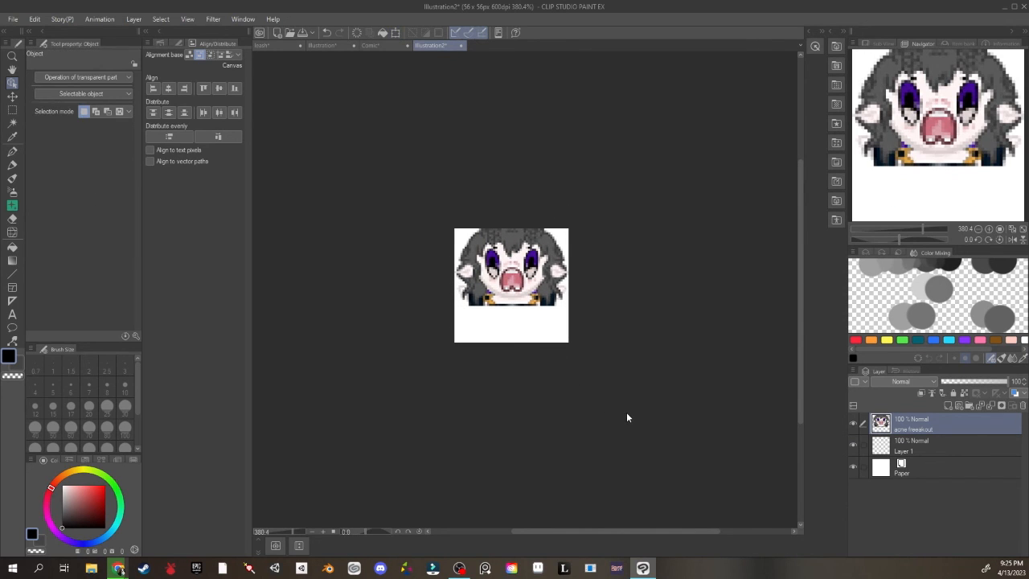
{"action": "left_click", "coordinate": [236, 90]}
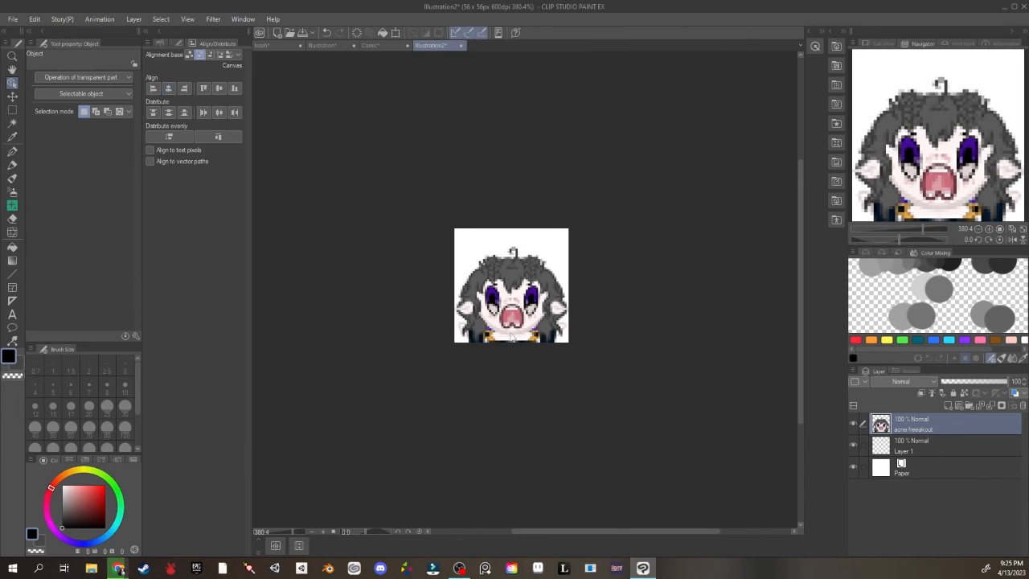
Scale the character down to 58% and align it to the horizontal and vertical center of the canvas.
{"action": "scroll", "coordinate": [511, 337], "scroll_direction": "up", "scroll_amount": 3}
{"action": "scroll", "coordinate": [531, 330], "scroll_direction": "down", "scroll_amount": 5}
{"action": "key", "text": "ctrl+t"}
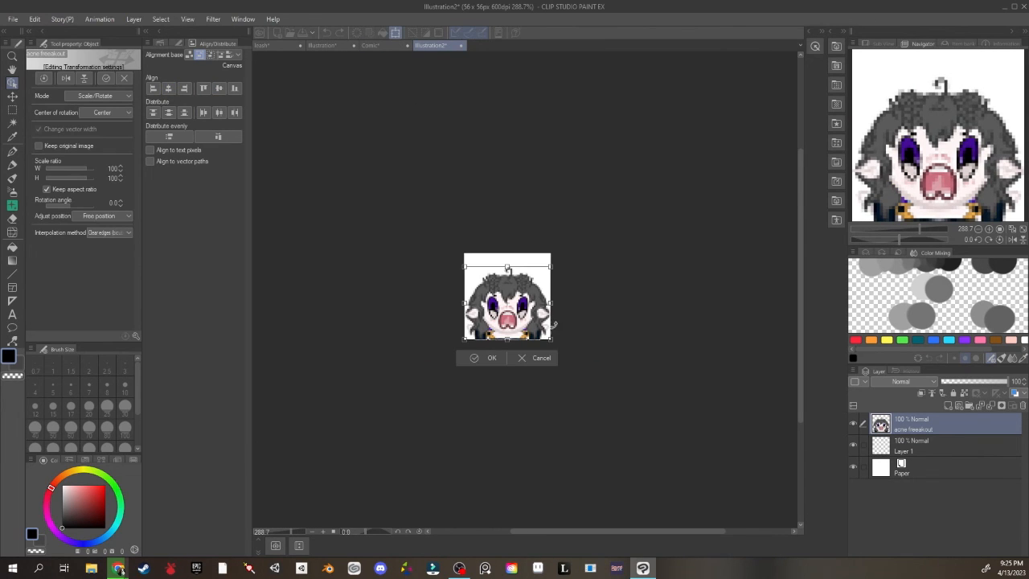
{"action": "left_click_drag", "start_coordinate": [551, 339], "coordinate": [527, 293]}
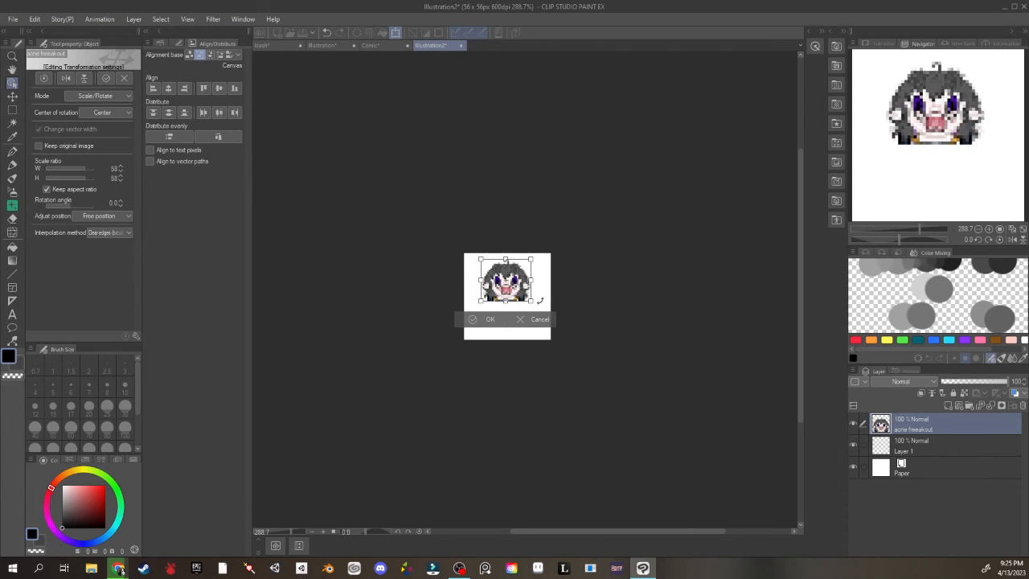
{"action": "key", "text": "Return"}
{"action": "left_click", "coordinate": [167, 89]}
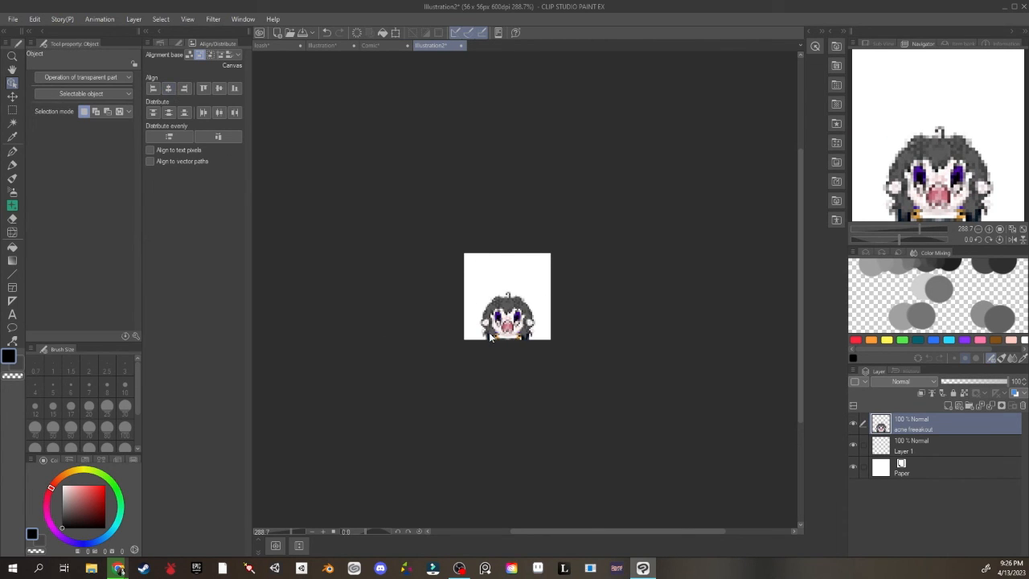
{"action": "left_click", "coordinate": [216, 90]}
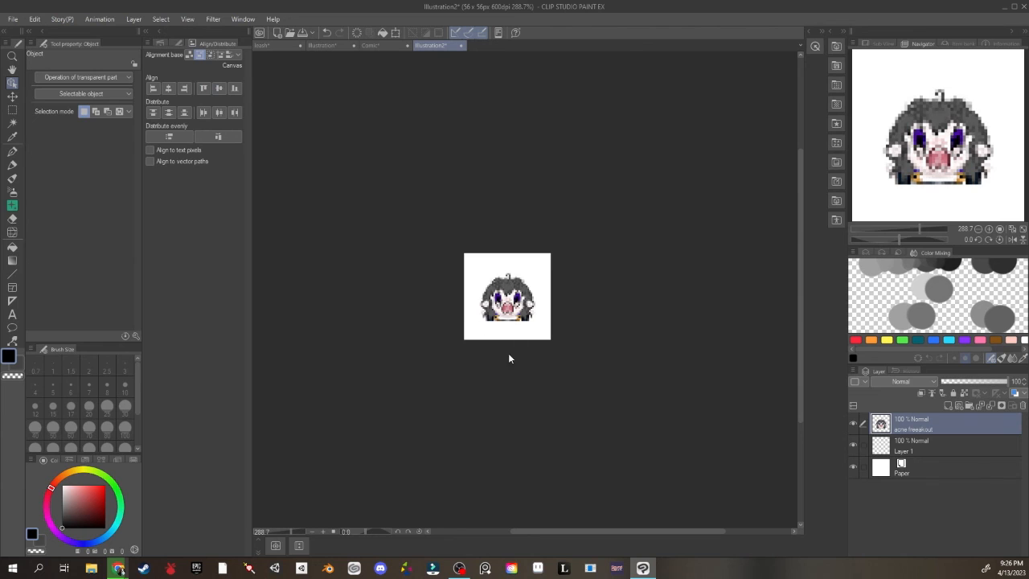